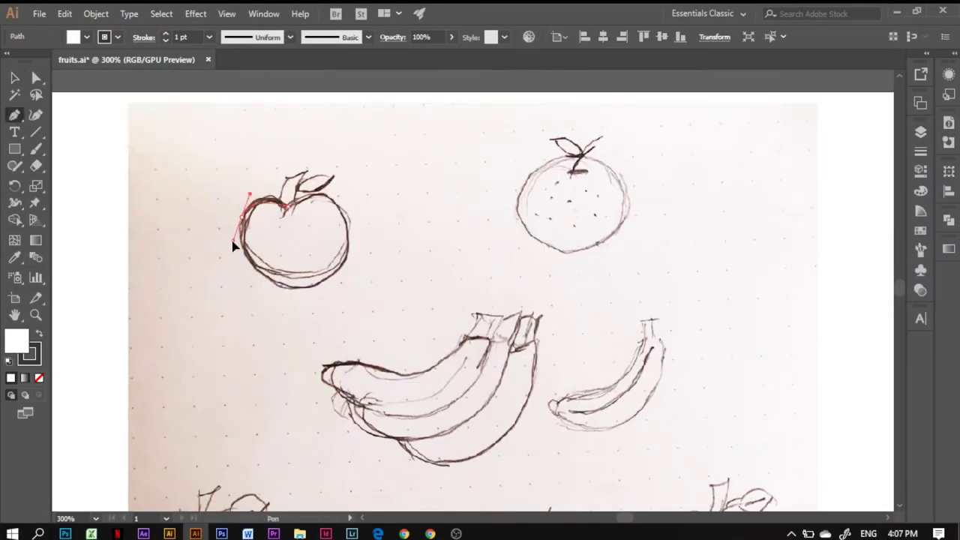
- Close the traced apple outline and fill it red from Swatches
left_click_drag(350, 213, 332, 210)
left_click(288, 201)
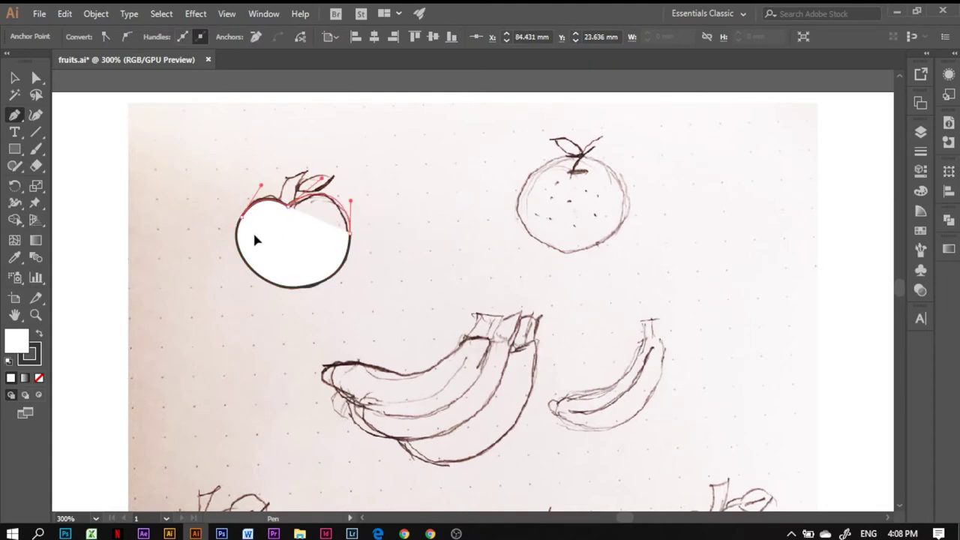
left_click(15, 78)
left_click(117, 37)
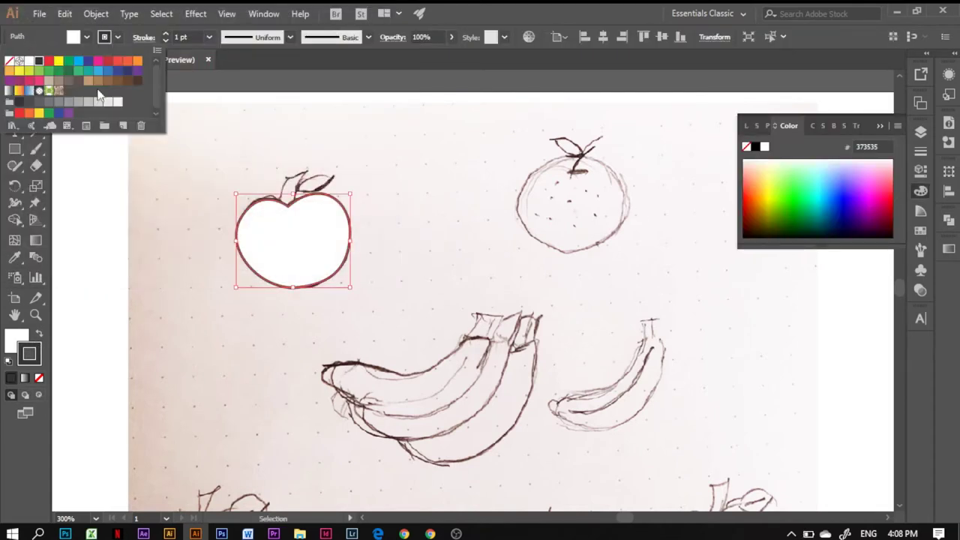
left_click(87, 37)
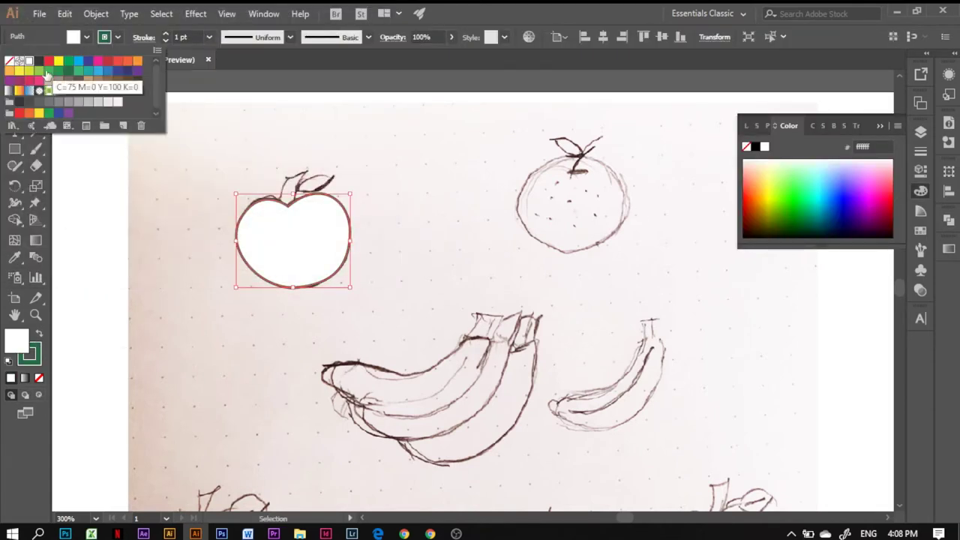
left_click(48, 70)
left_click(49, 60)
left_click(143, 225)
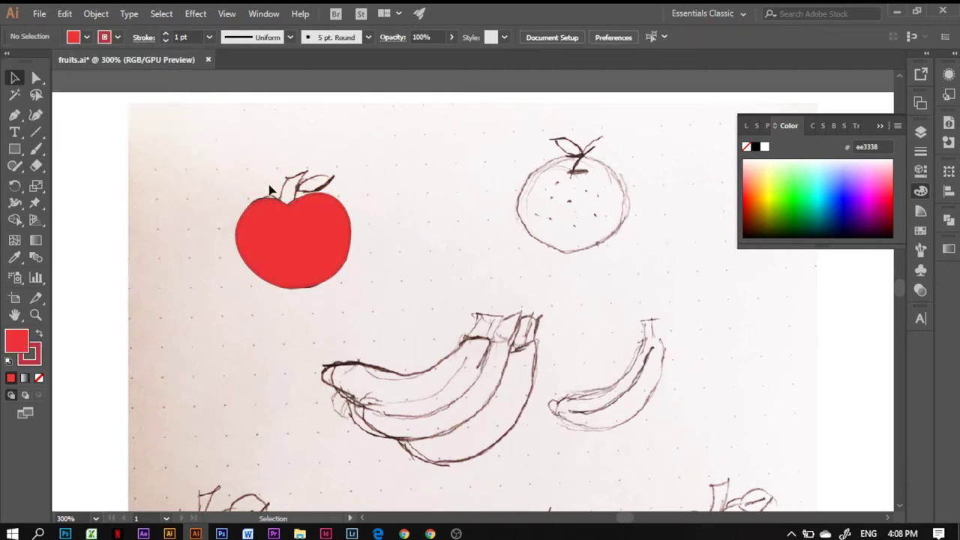
- Pen-draw the apple's curved stem and start the leaf path at its top
key("p")
left_click(296, 173)
left_click(292, 195)
left_click(293, 212)
left_click_drag(298, 213, 301, 216)
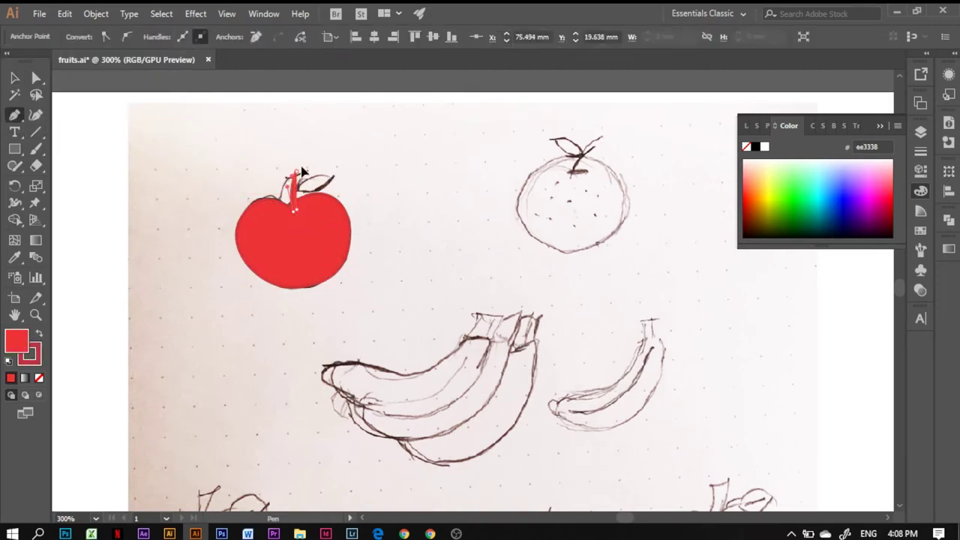
key("ctrl+plus")
key("ctrl+plus")
key("ctrl+plus")
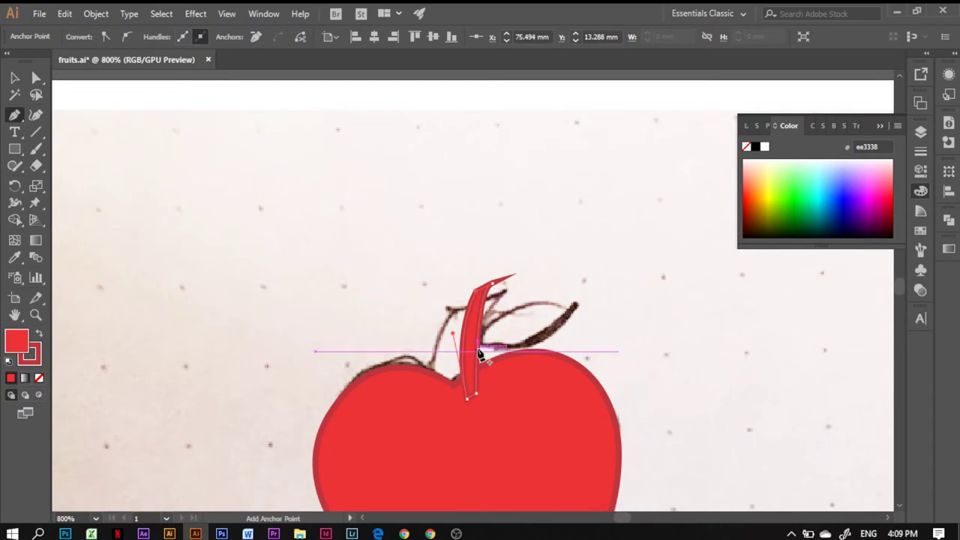
left_click_drag(495, 289, 474, 337)
key("p")
left_click(477, 281)
- Fill the stem and leaf green with no outline, and group them
left_click(469, 353)
left_click(73, 37)
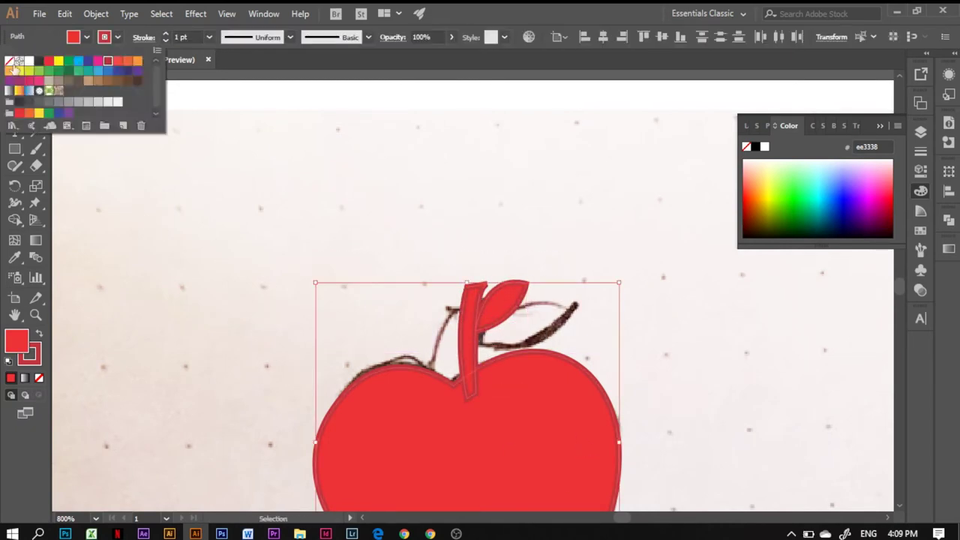
left_click(471, 360)
left_click(73, 37)
left_click(68, 71)
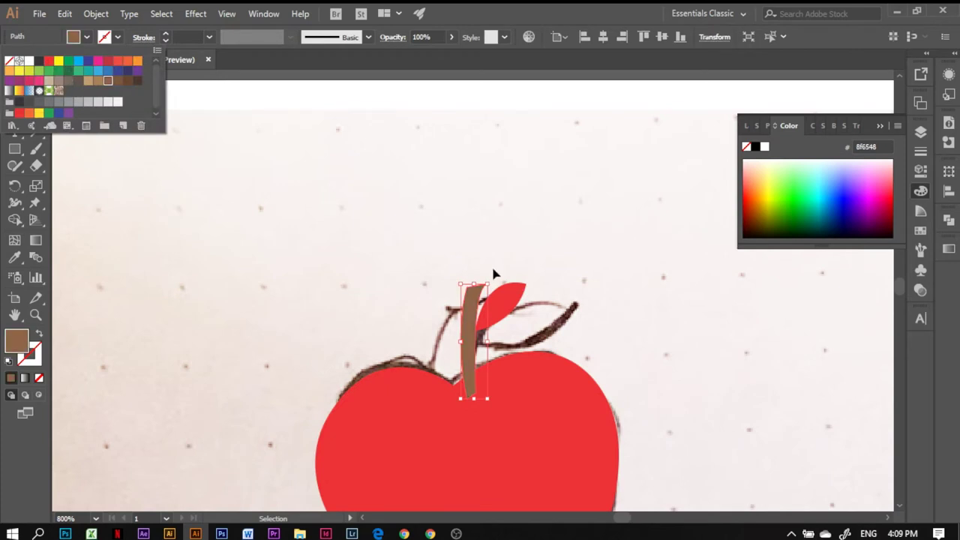
left_click(508, 319)
left_click(68, 71)
left_click_drag(436, 274, 529, 365)
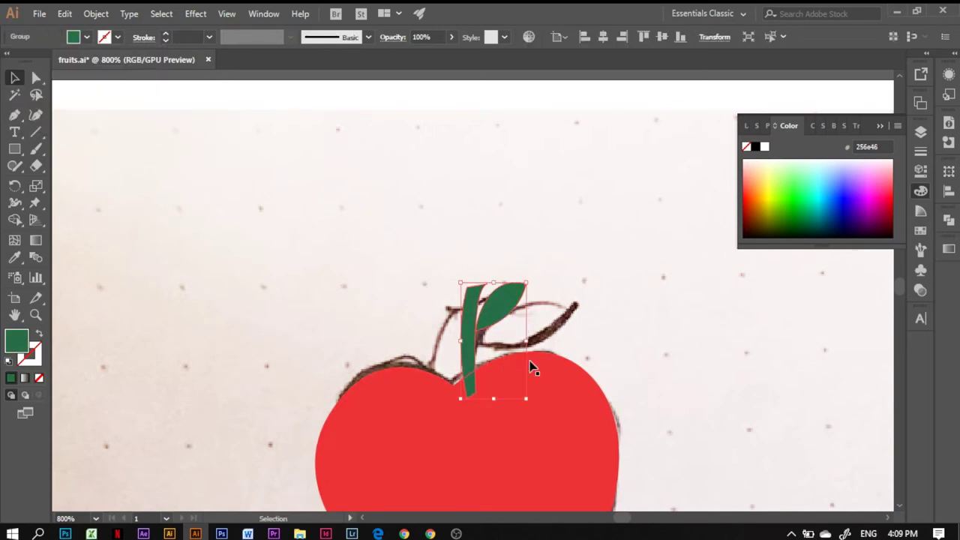
key("ctrl+g")
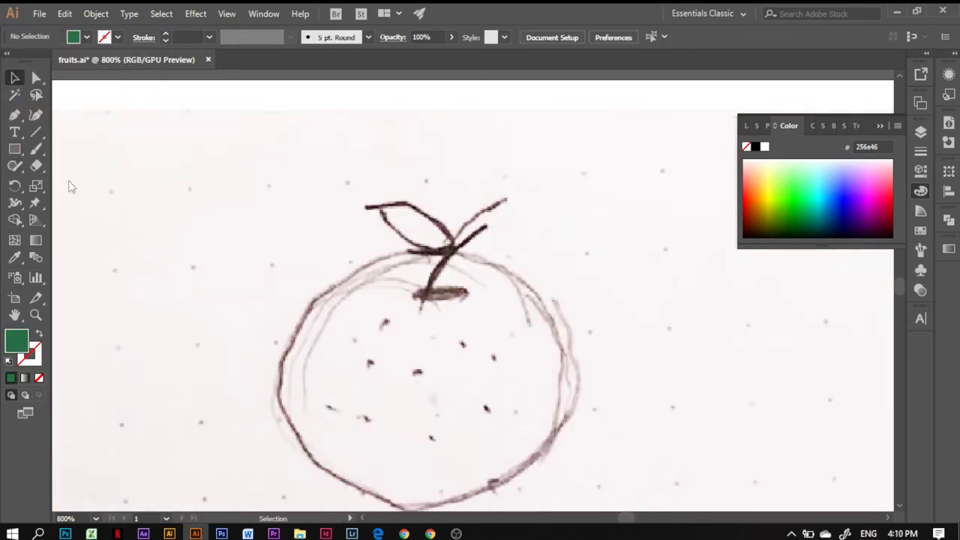
- Draw an Ellipse circle over the sketched orange and fill it orange
key("l")
left_click_drag(294, 241, 577, 525)
left_click(73, 37)
left_click(7, 79)
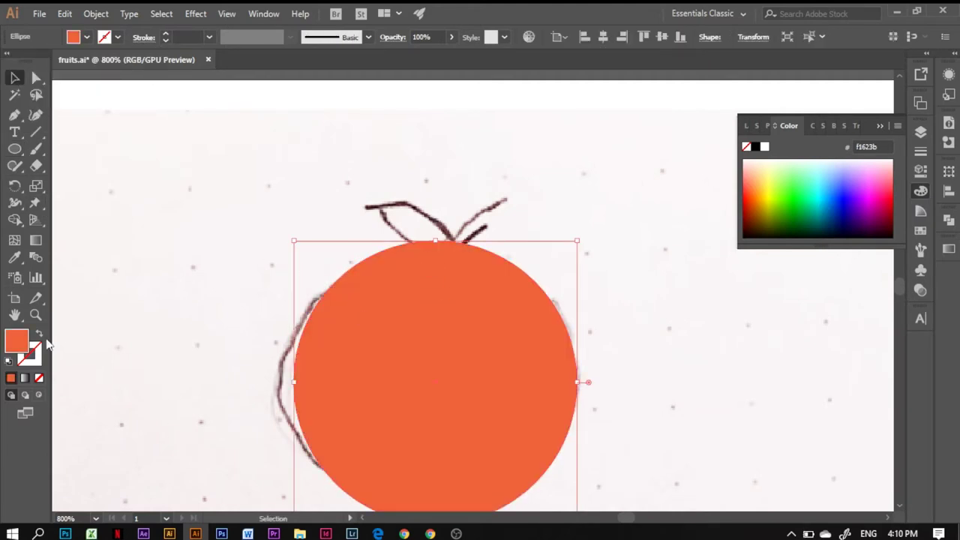
left_click(40, 334)
- Pen-draw the orange's curved stem, reshape its hooked tip, and start the leaf
left_click(14, 116)
mouse_move(522, 205)
left_mouse_down()
mouse_move(574, 225)
mouse_move(533, 204)
left_mouse_up()
left_click(36, 78)
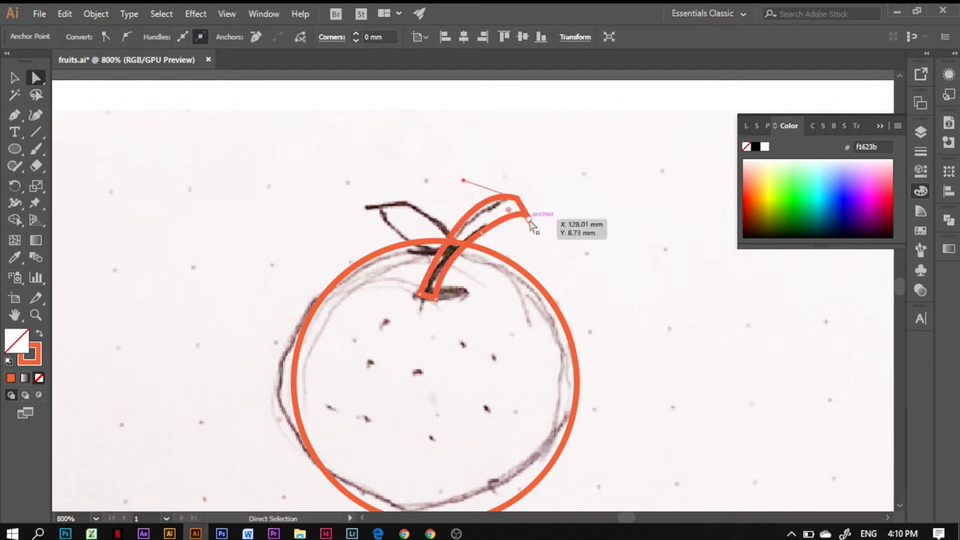
left_click_drag(482, 238, 536, 217)
left_click(101, 199)
left_click(412, 188)
- Make the stem and leaf a green fill and the circle solid orange with Shift+X
left_click(105, 37)
left_click(60, 82)
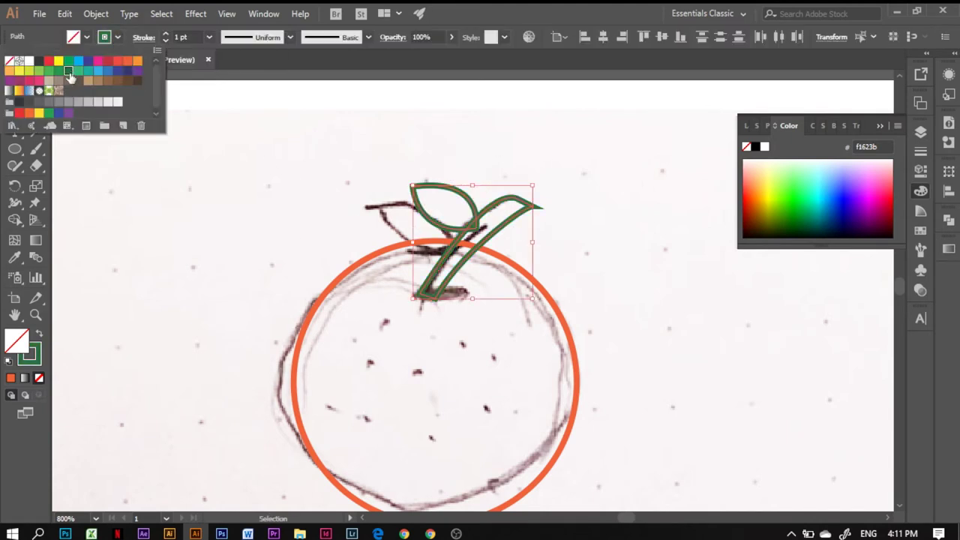
key("shift+x")
left_click(307, 300)
key("shift+x")
- Check the green stem and orange circle by selecting and deselecting them
left_click(522, 207)
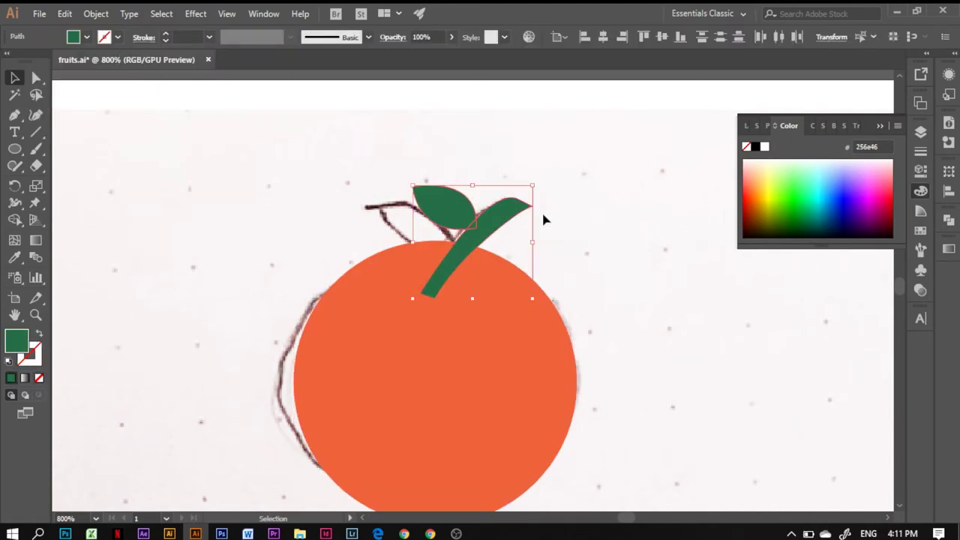
left_click(480, 239)
key("p")
key("v")
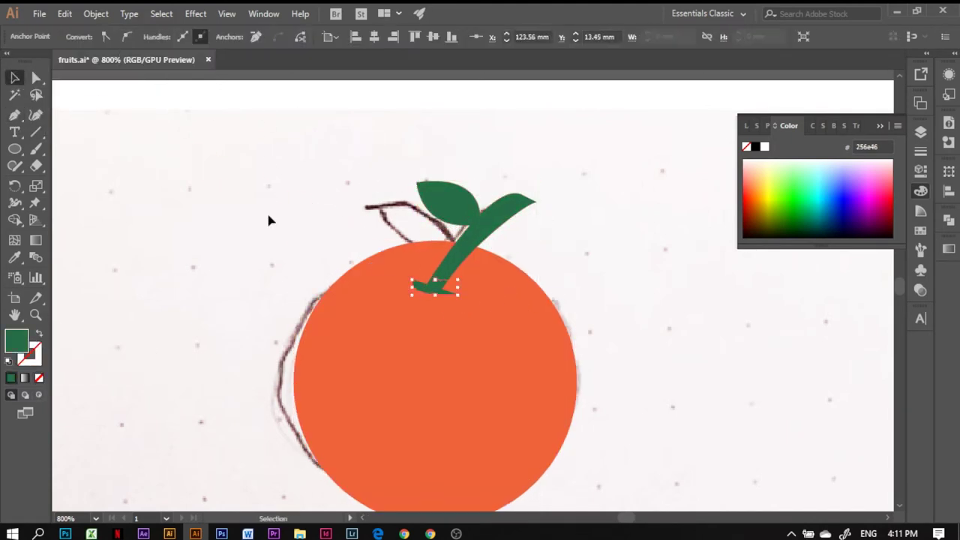
left_click(267, 216)
left_click(497, 435)
scroll(497, 435, "down", 5)
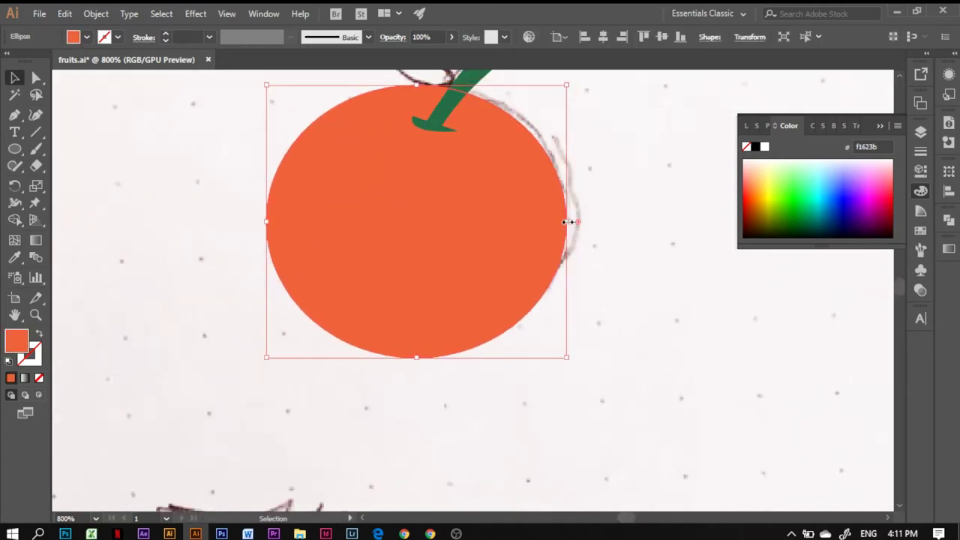
left_click(401, 412)
scroll(400, 412, "up", 4)
- Shrink the 5 pt. Round brush size in Brush Options
key("b")
left_click(329, 39)
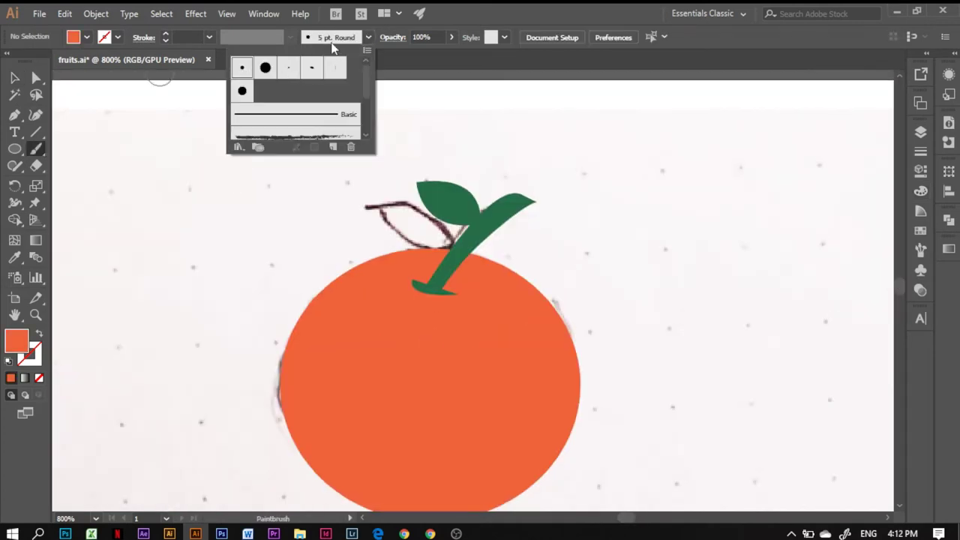
left_click(921, 269)
left_click(897, 125)
left_click(781, 356)
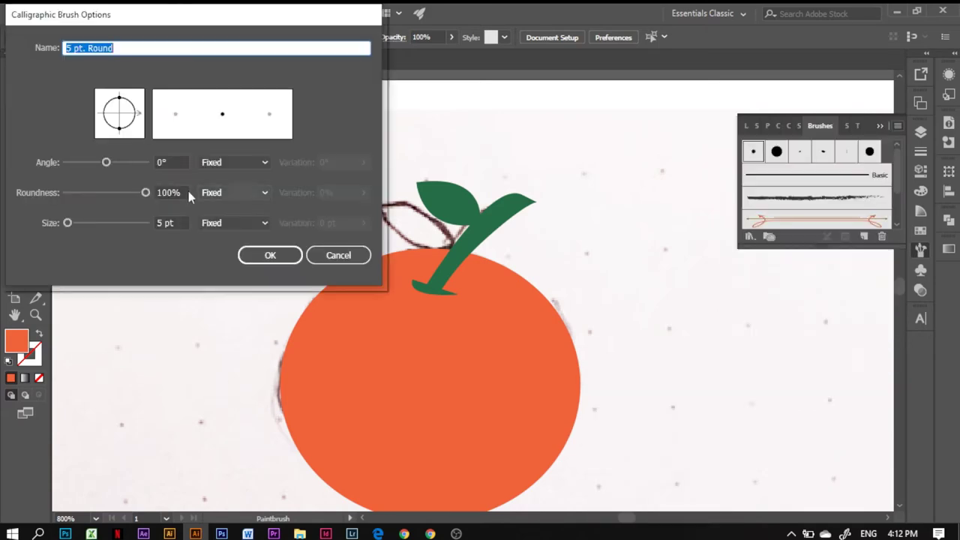
left_click(171, 223)
left_click(251, 255)
- Confirm the smaller Round brush and set a red-orange dot colour
left_click(897, 125)
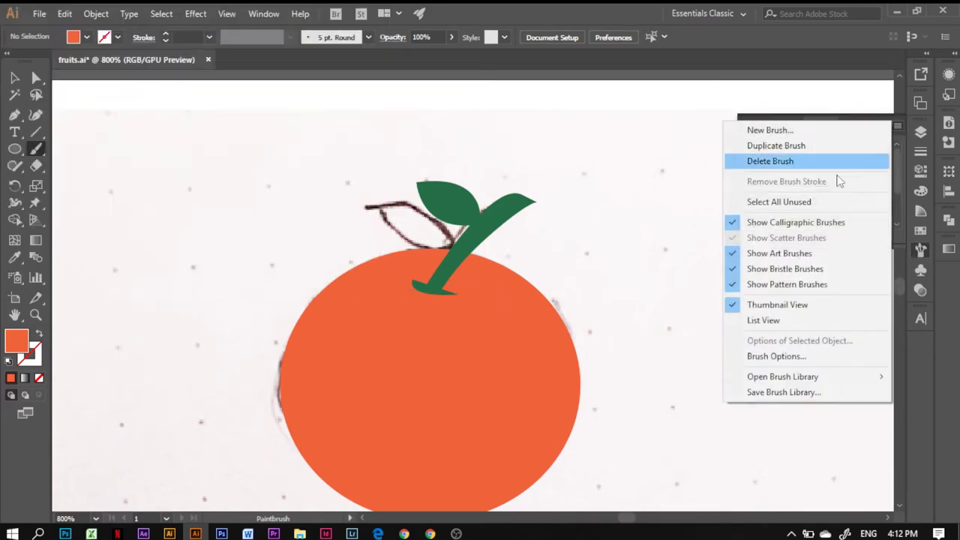
left_click(751, 354)
left_click(171, 223)
left_click(255, 256)
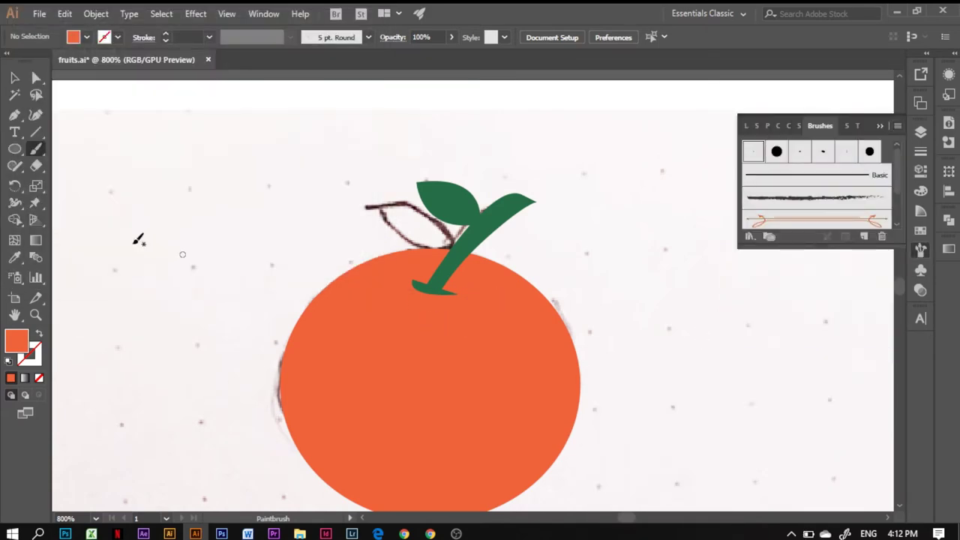
double_click(16, 341)
left_click(350, 58)
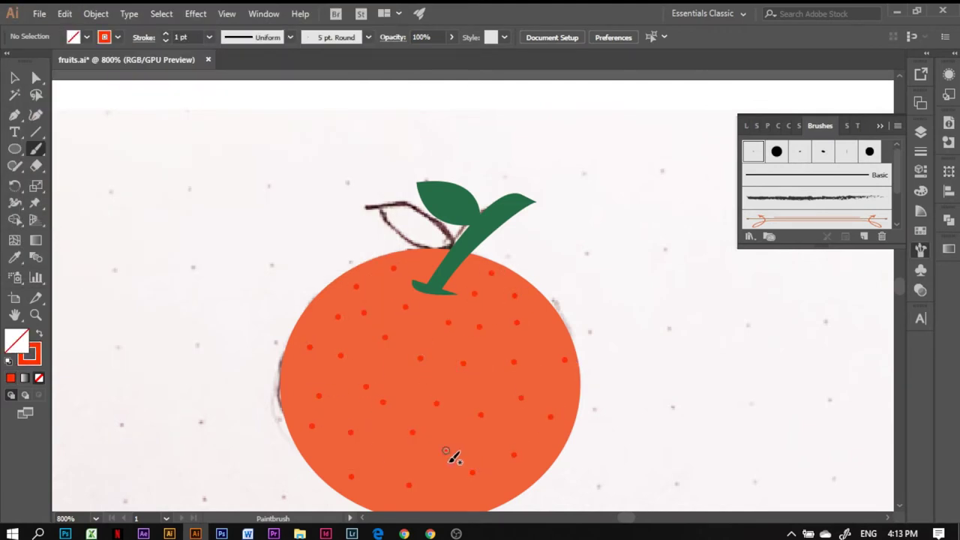
- Pen-draw a white highlight shape on the red apple
key("ctrl+minus")
key("v")
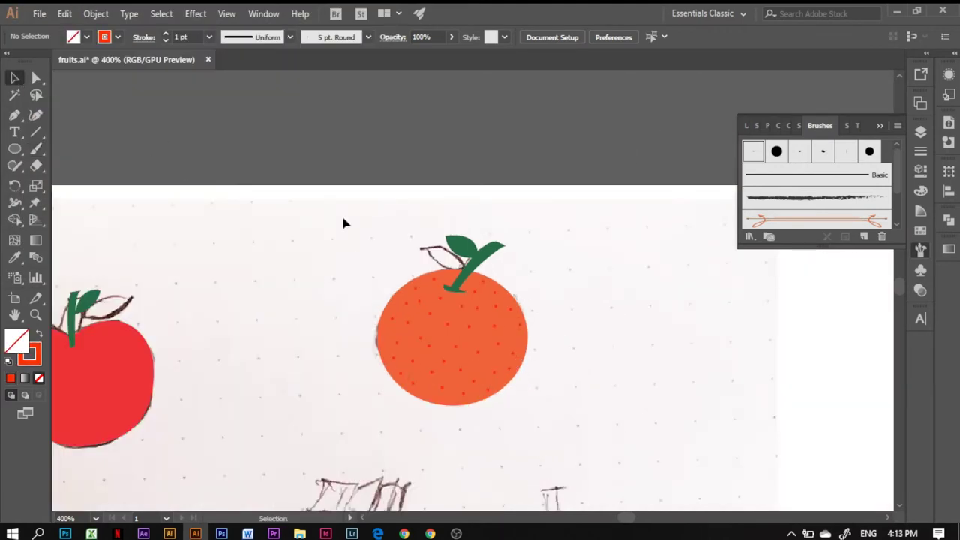
scroll(342, 338, "left", 5)
left_click(378, 359)
left_click(87, 37)
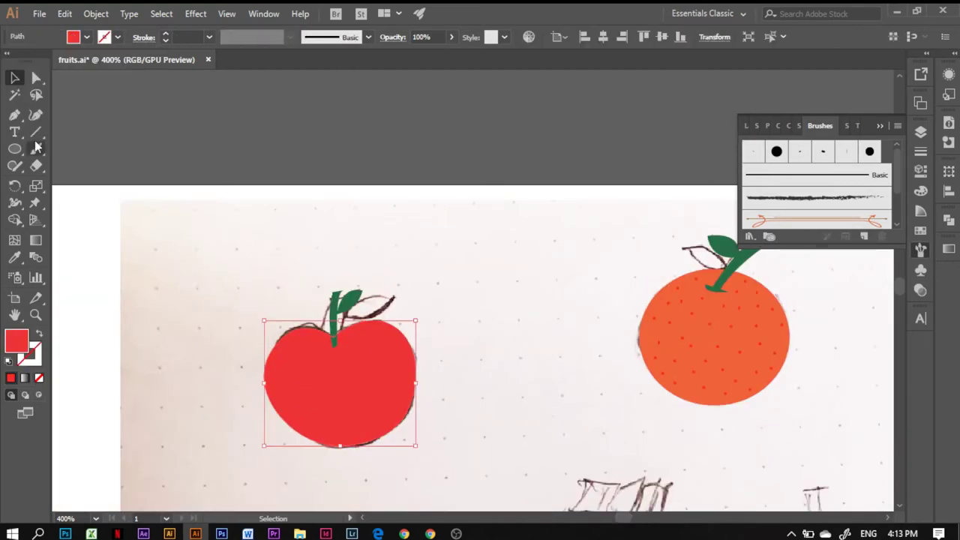
left_click(385, 358)
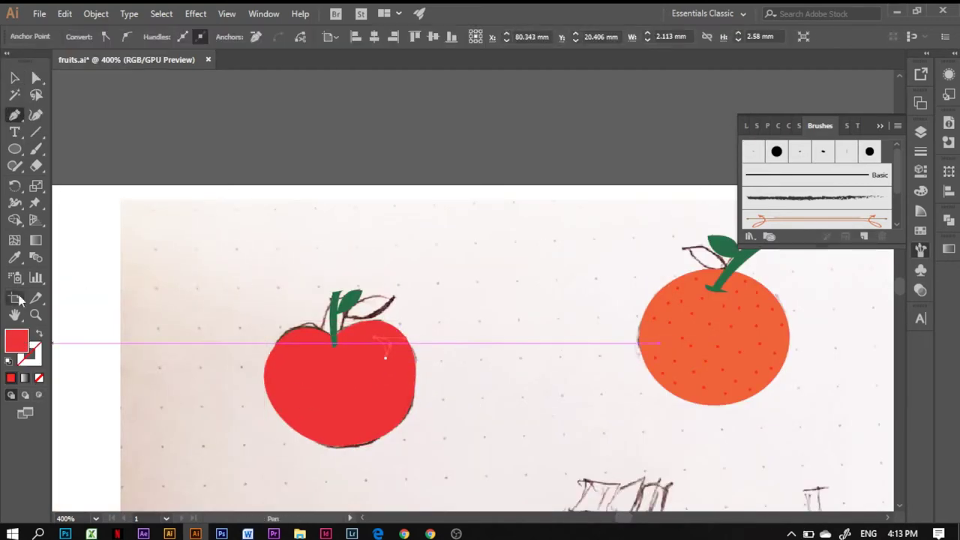
left_click(90, 37)
left_click(30, 72)
key("v")
left_click(338, 375)
left_click(442, 456)
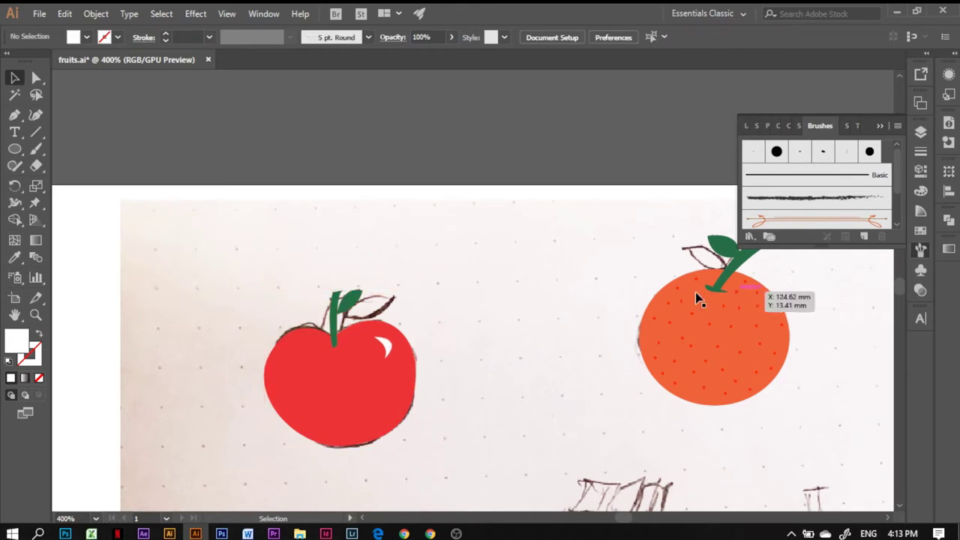
- Add a small shape at the apple stem's base and bring the next sketched fruits into view
left_click(322, 349)
left_click(15, 78)
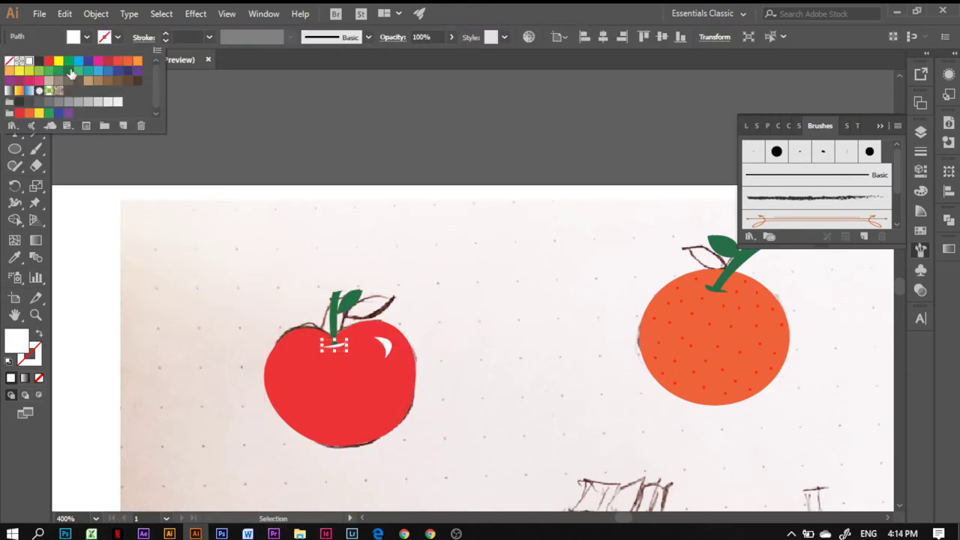
left_click(491, 295)
double_click(400, 347)
key("Escape")
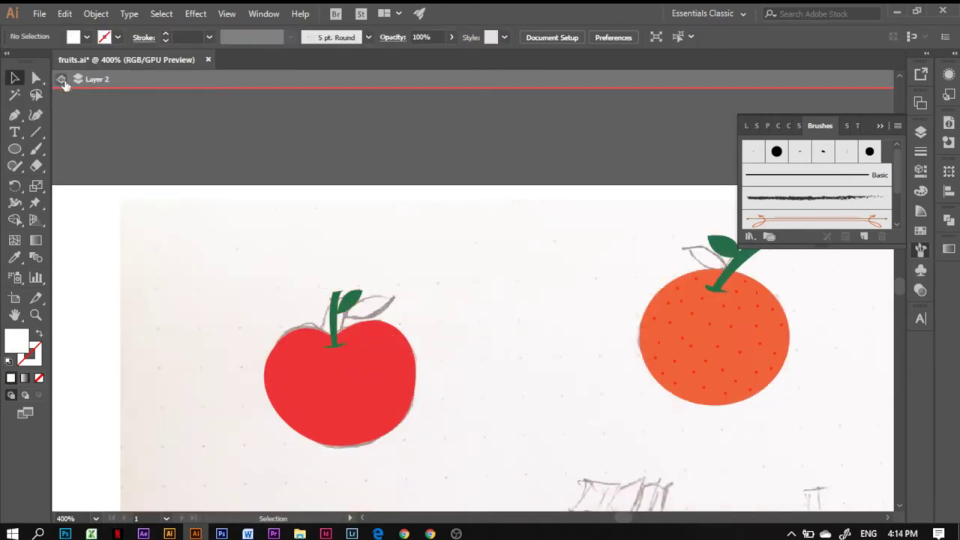
key("ctrl+minus")
key("ctrl+minus")
key("ctrl+minus")
scroll(898, 291, "down", 3)
key("ctrl+plus")
key("ctrl+plus")
- Trace and close the small banana outline with the Pen tool
key("minus")
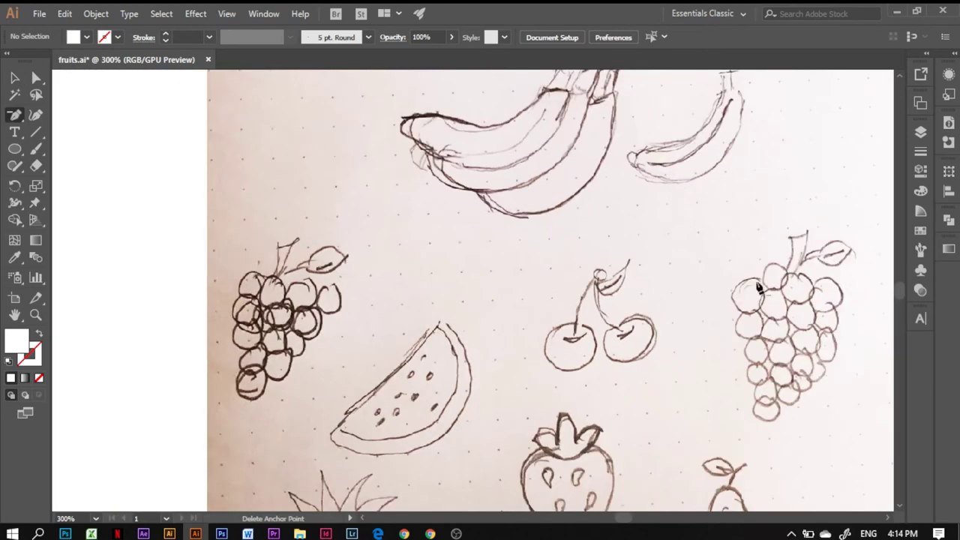
left_click_drag(15, 116, 45, 114)
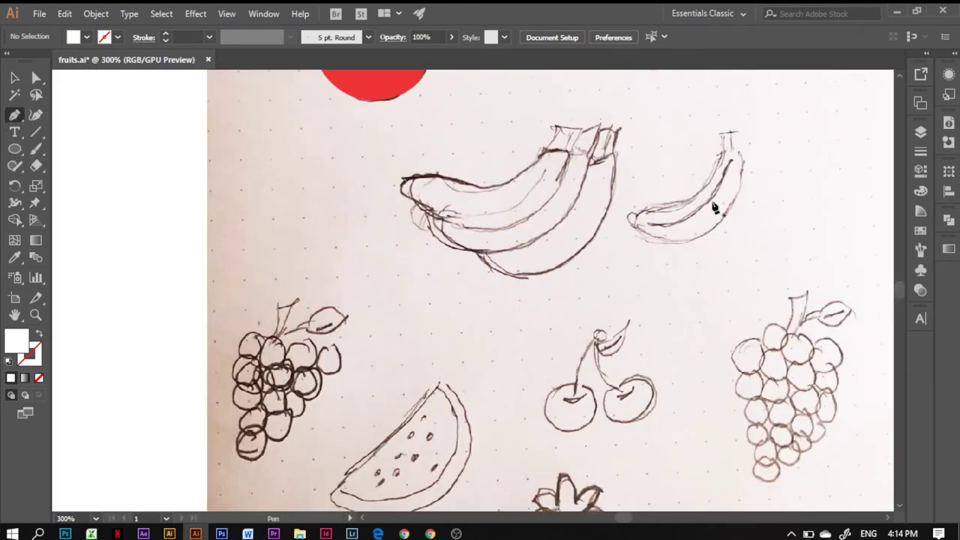
left_click(628, 210)
left_click(712, 188)
left_click_drag(722, 151, 740, 155)
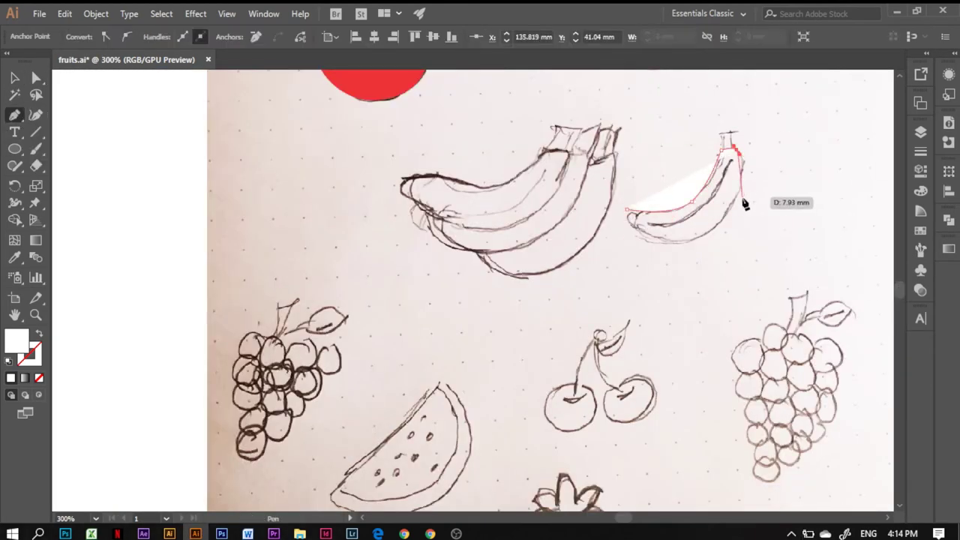
left_click_drag(731, 201, 712, 251)
left_click_drag(629, 222, 631, 229)
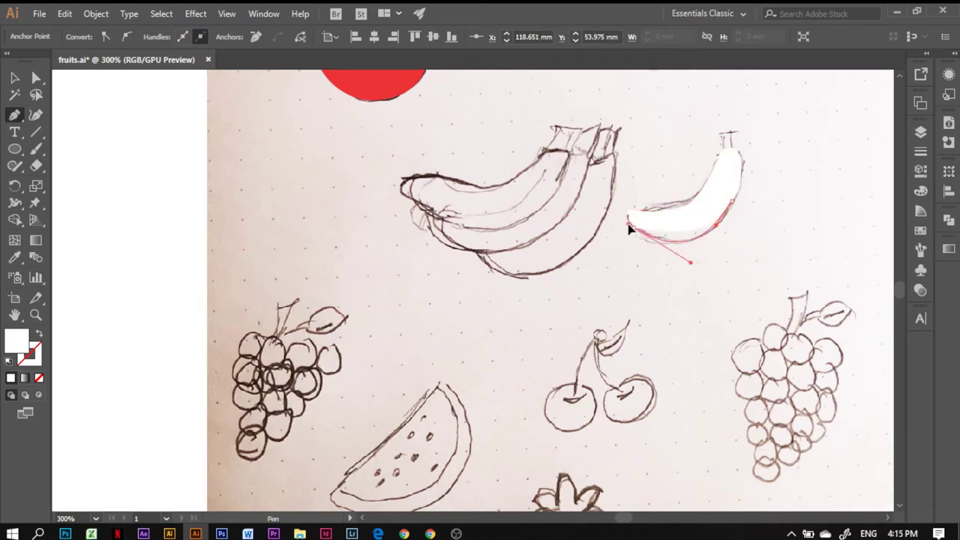
- Fill the banana shape yellow and swap its fill and stroke
key("v")
left_click(87, 37)
left_click(45, 78)
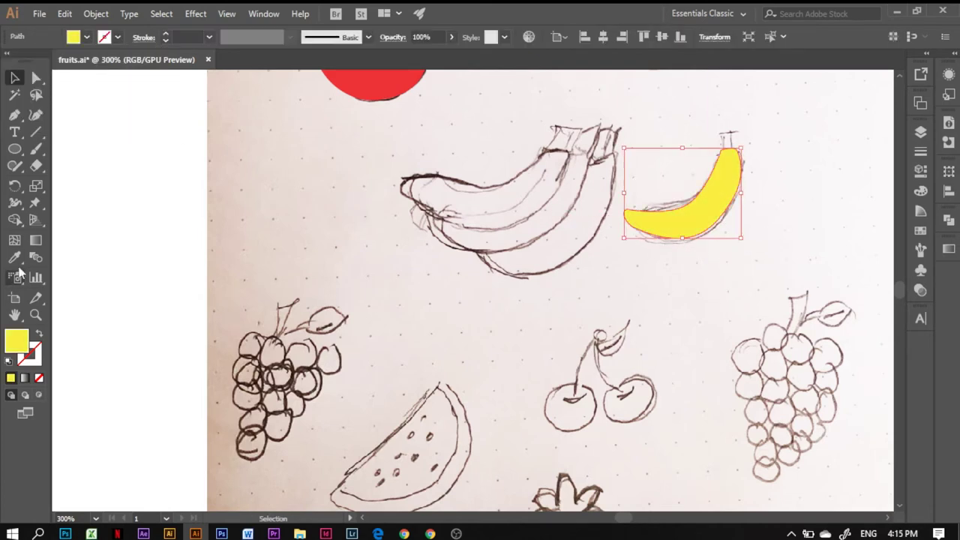
mouse_move(729, 162)
left_mouse_down()
mouse_move(739, 132)
mouse_move(749, 306)
left_mouse_up()
key("shift+x")
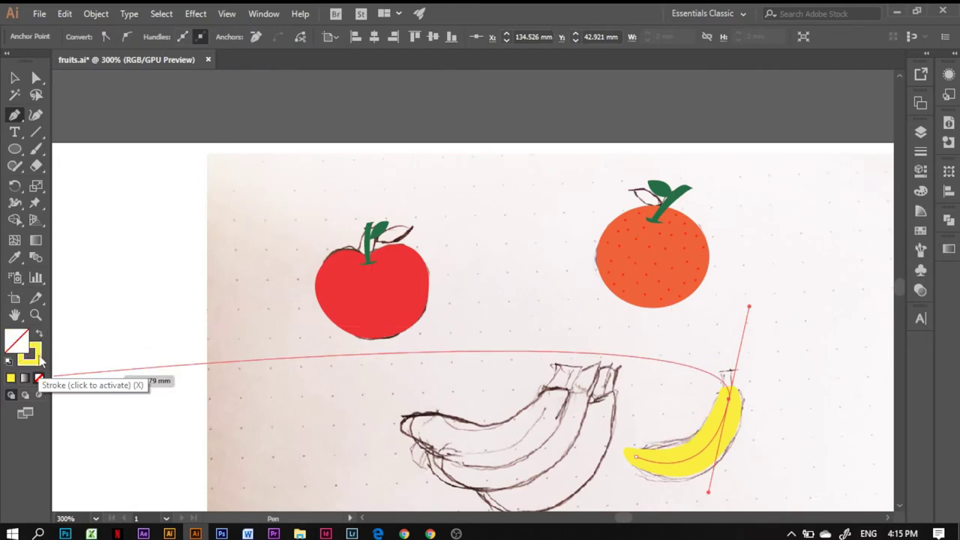
double_click(28, 354)
key("Escape")
- Set the inner banana line and stem to a darker yellow
key("v")
left_click(713, 449)
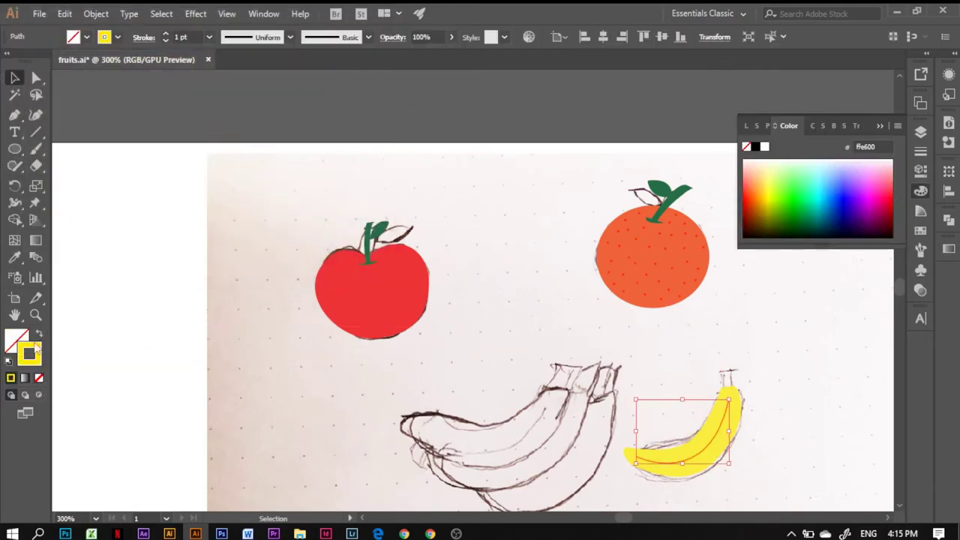
double_click(28, 354)
key("Return")
key("p")
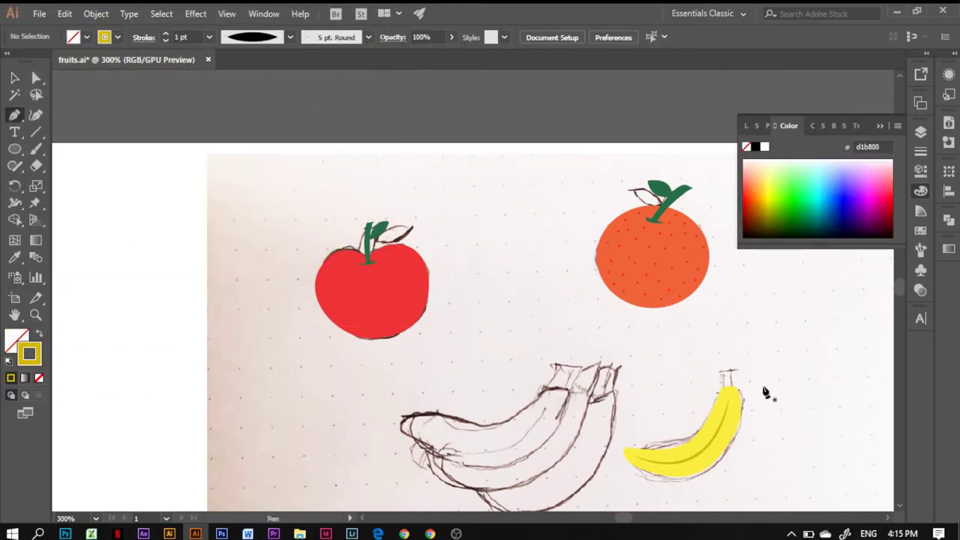
key("shift+x")
key("v")
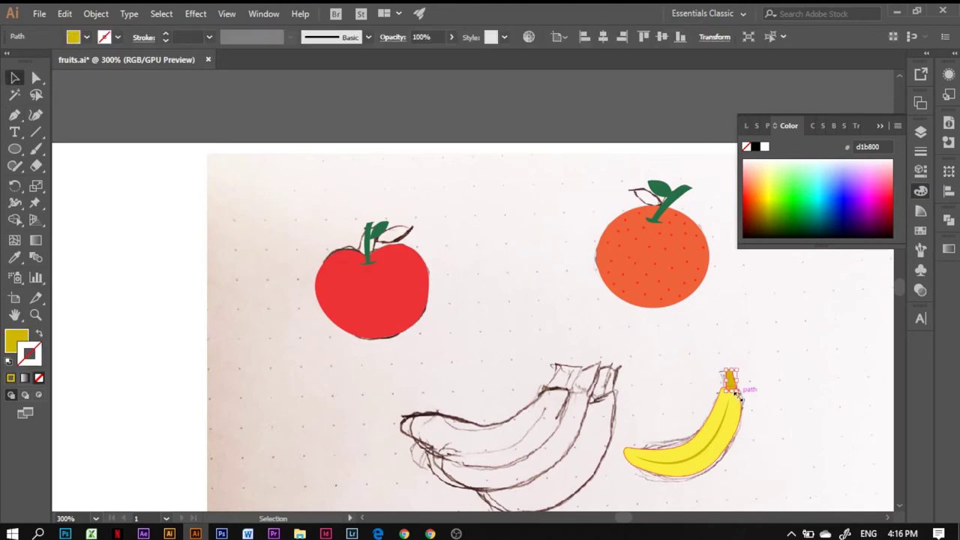
- Group the banana pieces, move the banana beside the orange, and delete the leftover copy
key("ctrl+equal")
key("ctrl+equal")
key("ctrl+equal")
right_click(477, 319)
key("Escape")
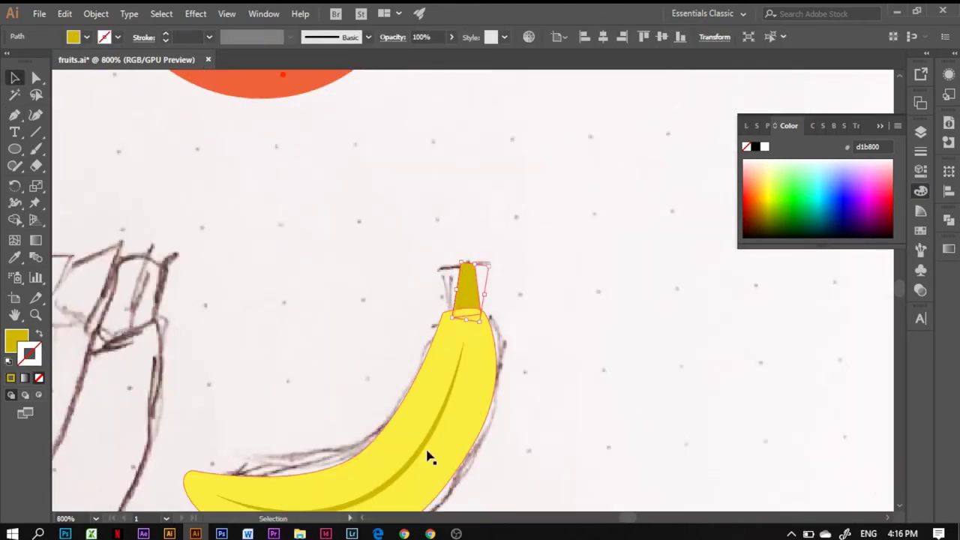
left_click(393, 280)
key("ctrl+minus")
key("ctrl+minus")
key("ctrl+minus")
mouse_move(444, 379)
left_mouse_down()
mouse_move(557, 225)
mouse_move(587, 210)
mouse_move(422, 319)
left_mouse_up()
scroll(586, 210, "left", 1)
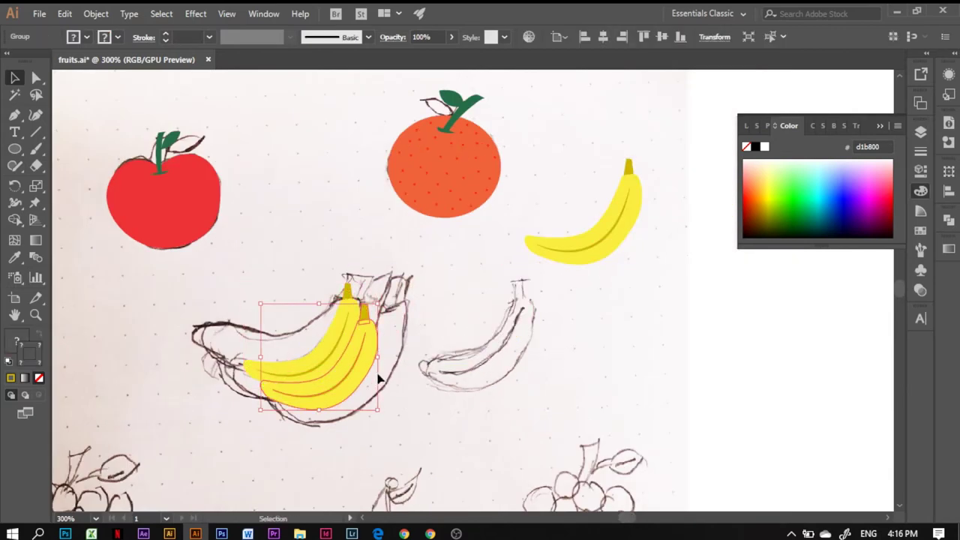
key("Delete")
- Draw two circles over the cherry sketch and fill them red
left_click(638, 180)
left_click(713, 162)
scroll(898, 297, "down", 5)
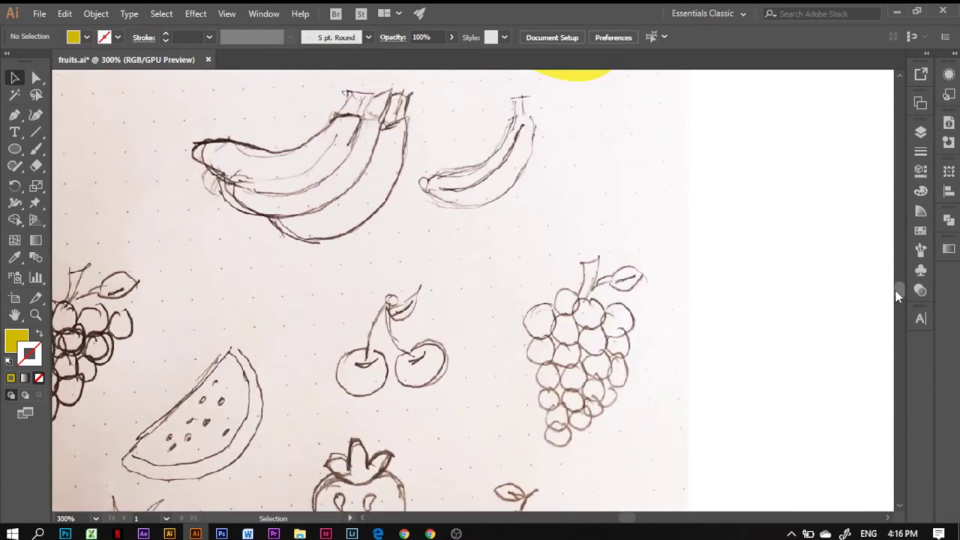
left_click_drag(387, 398, 388, 397)
left_click_drag(395, 340, 449, 393)
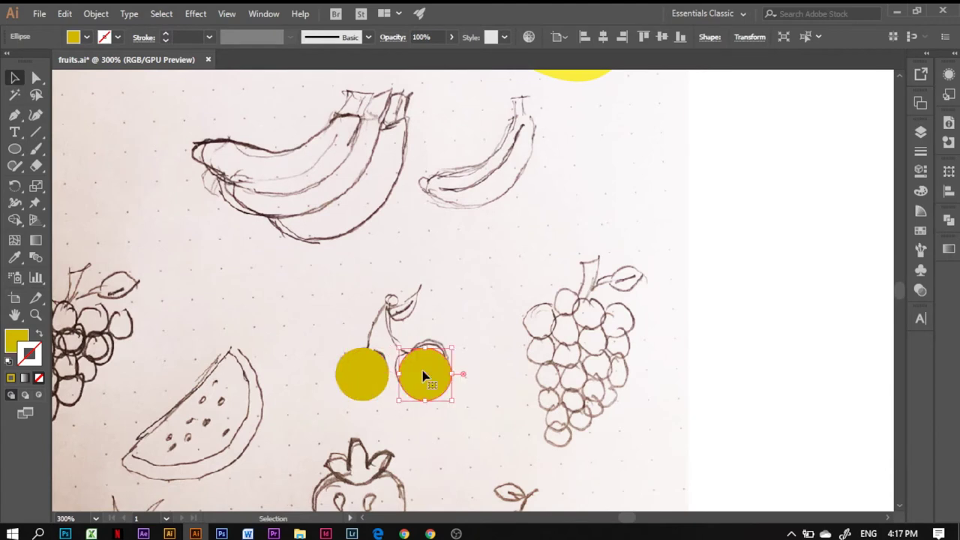
key("v")
left_click_drag(325, 382, 458, 391)
left_click(87, 36)
left_click(102, 67)
- Draw the first cherry stem with the Pen tool as a dark brown stroke
key("p")
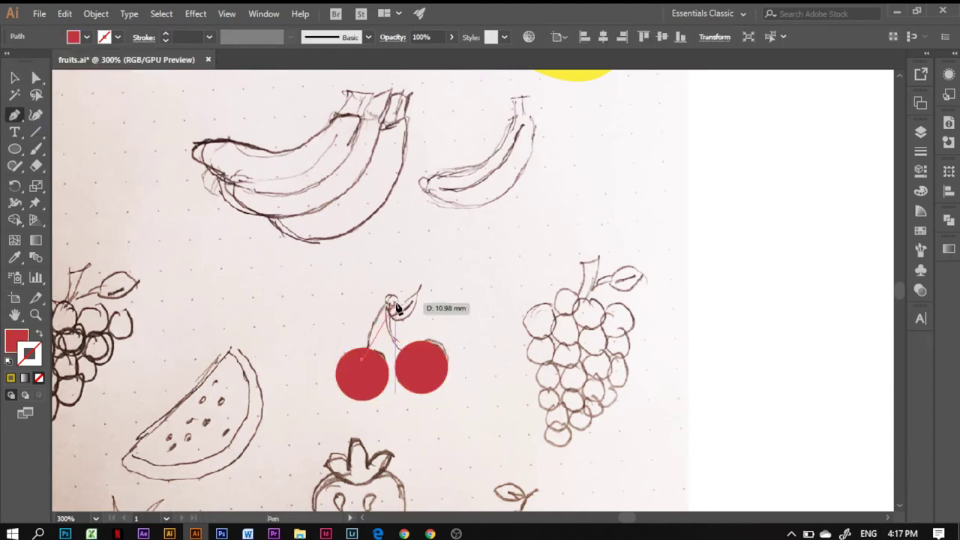
left_click(363, 349)
left_click_drag(388, 300, 96, 227)
key("shift+x")
key("v")
left_click(117, 36)
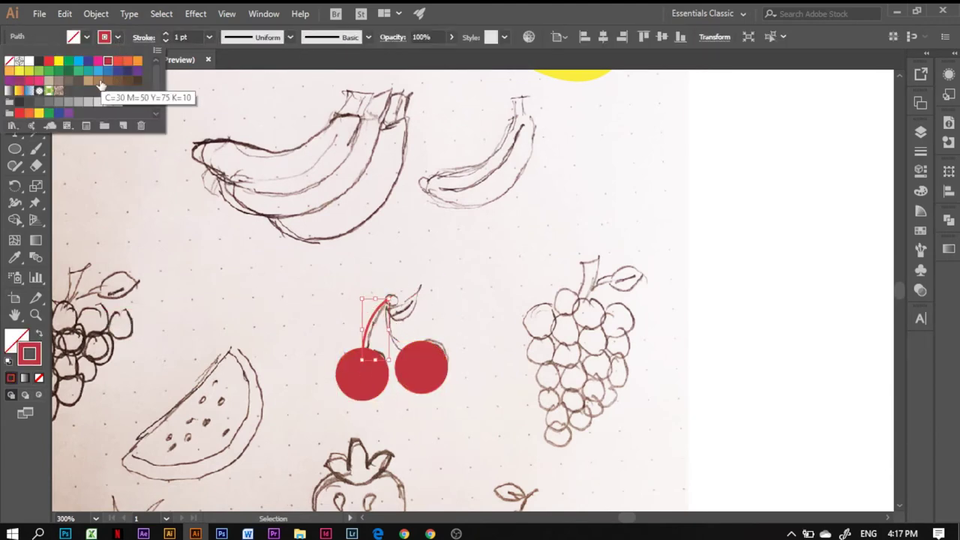
left_click(118, 81)
left_click(263, 292)
- Draw the second stem into the right cherry and a closed leaf shape at the stem top
key("p")
left_click(389, 298)
left_click_drag(413, 358, 439, 363)
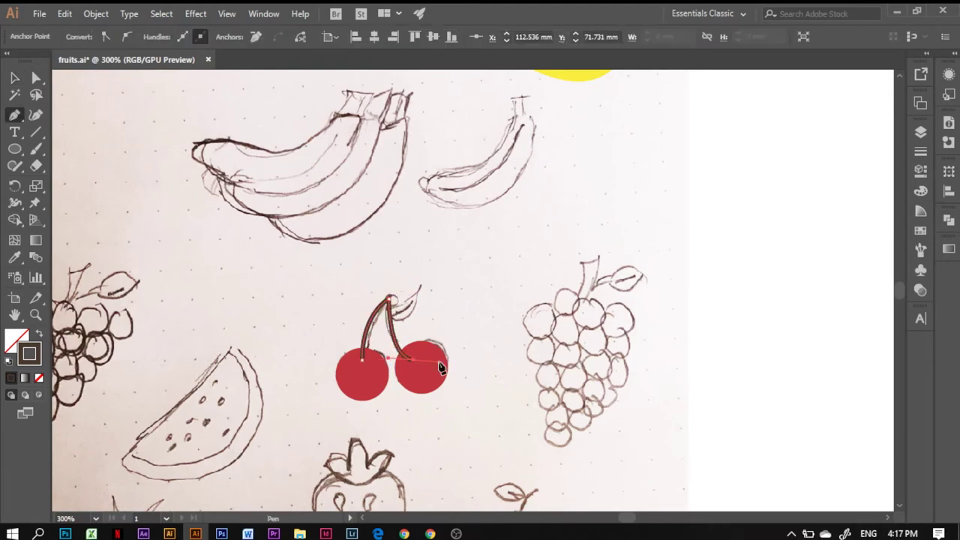
key("v")
left_click(308, 298)
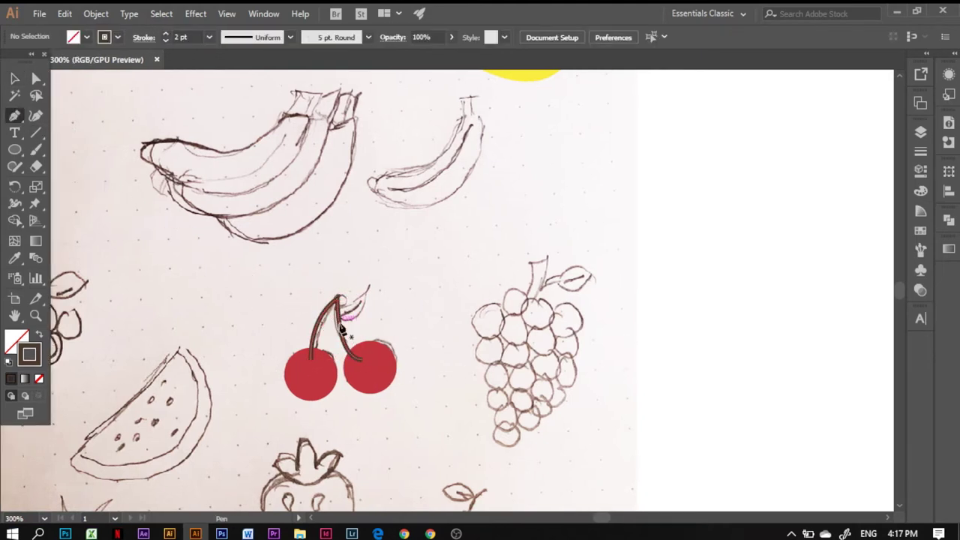
left_click_drag(341, 291, 371, 301)
left_click(369, 315)
left_click(341, 291)
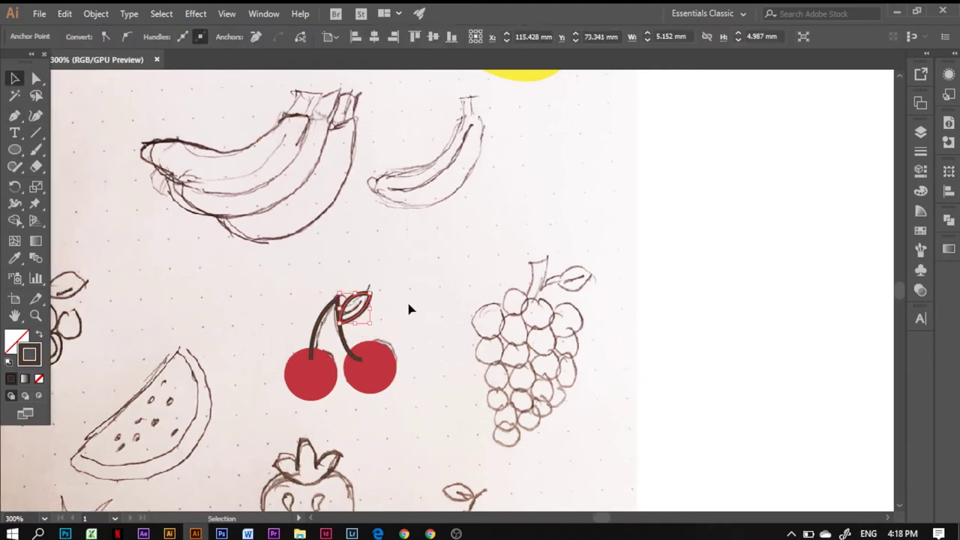
- Colour the stems and leaf green, making the leaf a solid green fill
left_click(117, 37)
left_click(83, 75)
left_click(117, 37)
left_click(82, 75)
left_click(347, 281)
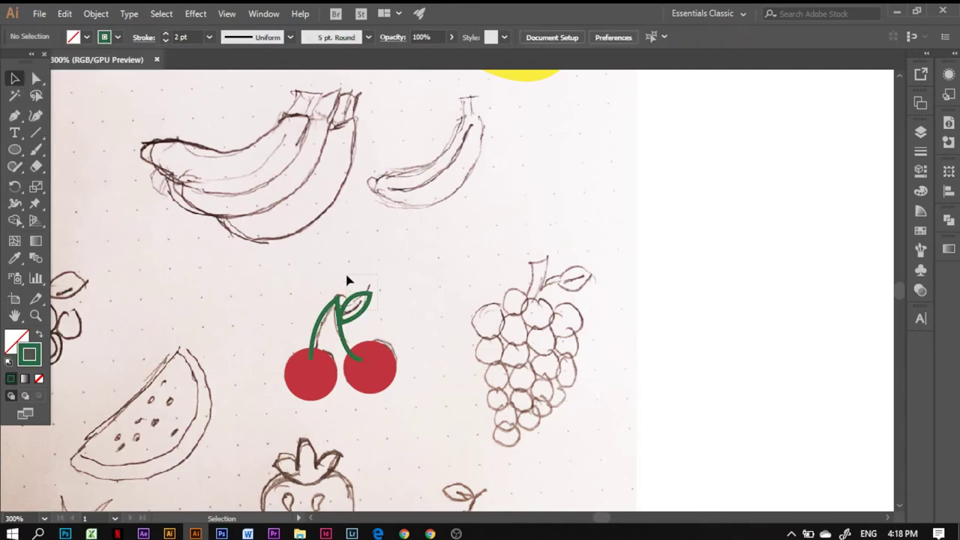
key("shift+x")
key("ctrl+a")
left_click(421, 364)
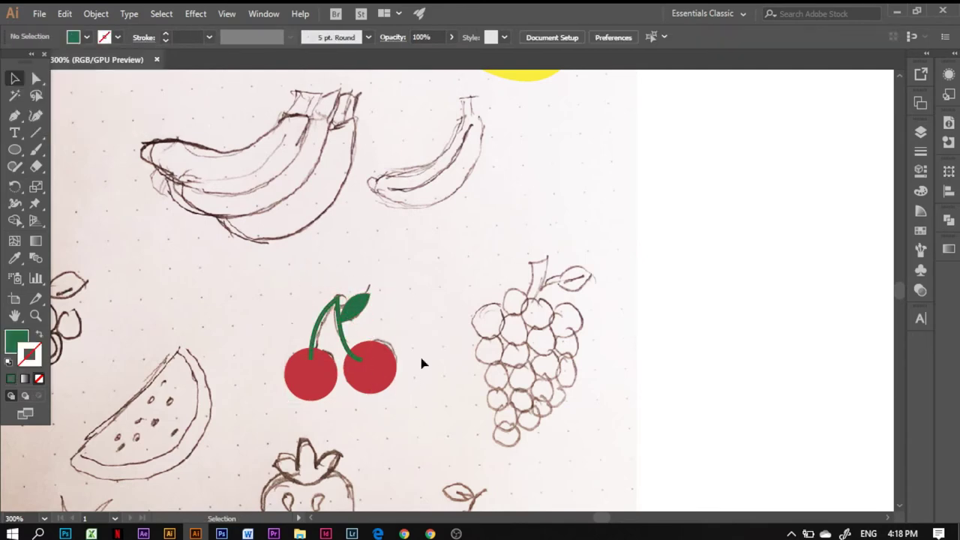
- Zoom in on the cherries and select the cherry group
key("ctrl+plus")
left_click(15, 116)
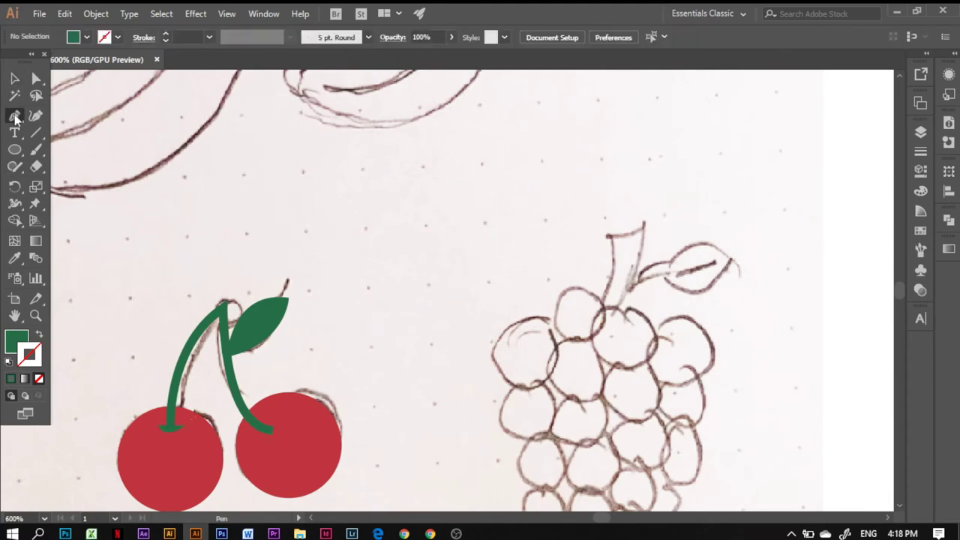
key("v")
left_click(315, 450)
- Move the cherries, apple, orange and banana to the artboard's left edge
key("ctrl+1")
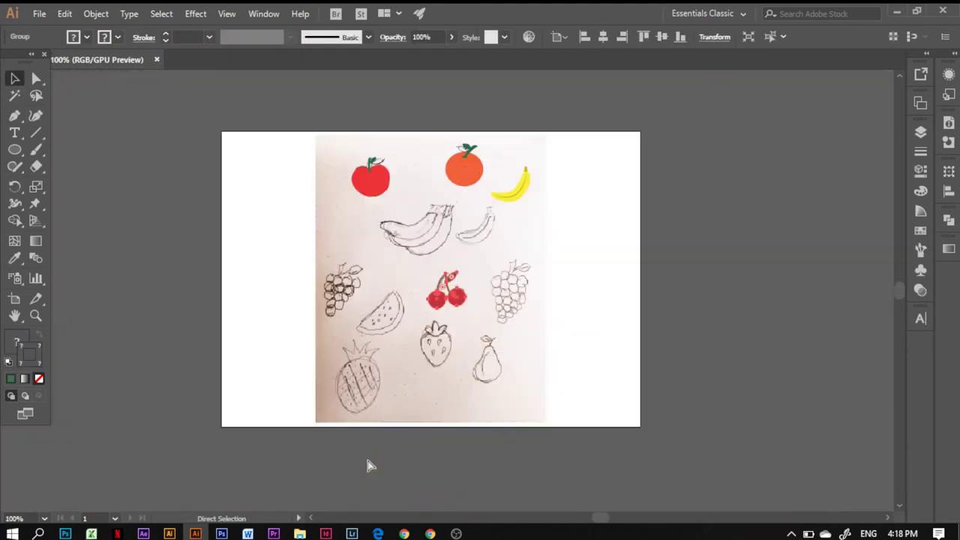
left_click(368, 465)
left_click_drag(447, 289, 267, 174)
left_click_drag(371, 181, 272, 223)
left_click_drag(460, 167, 266, 275)
mouse_move(529, 194)
left_mouse_down()
mouse_move(277, 308)
mouse_move(279, 327)
left_mouse_up()
left_click(529, 304)
- Draw grape circles over the sketch and give them a purple outline
key("ctrl+plus")
left_click_drag(214, 260, 225, 271)
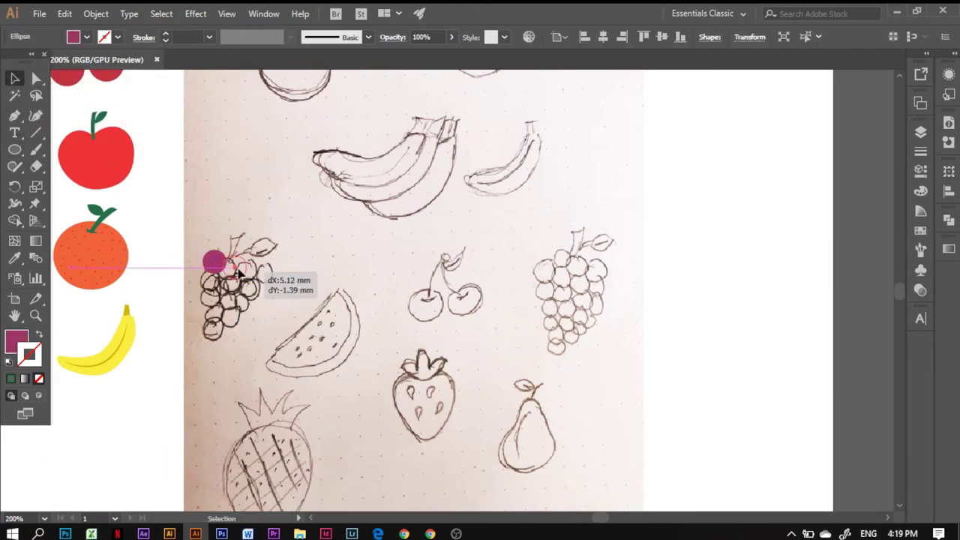
mouse_move(239, 273)
left_mouse_down()
mouse_move(235, 262)
mouse_move(279, 274)
mouse_move(247, 294)
mouse_move(281, 300)
left_mouse_up()
left_click(104, 37)
double_click(29, 354)
left_click(336, 58)
- Duplicate the grape circles lower to fill out the bunch
scroll(241, 292, "up", 1)
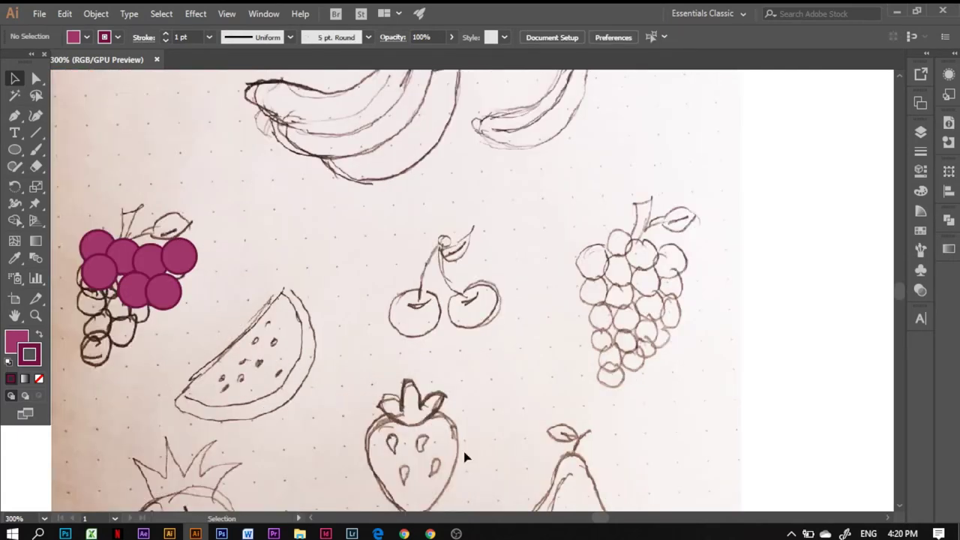
scroll(431, 284, "up", 1)
left_click(381, 291)
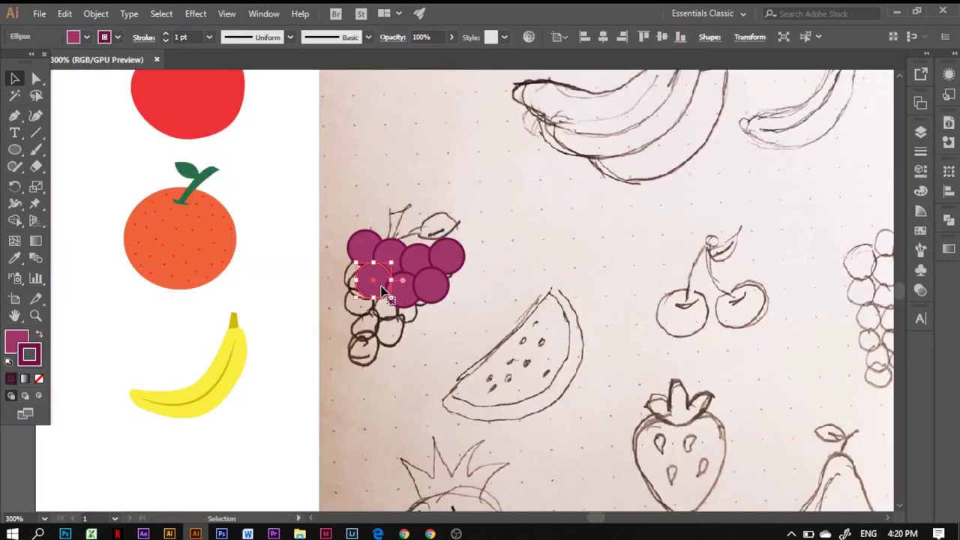
mouse_move(349, 275)
left_mouse_down()
mouse_move(445, 307)
mouse_move(417, 330)
left_mouse_up()
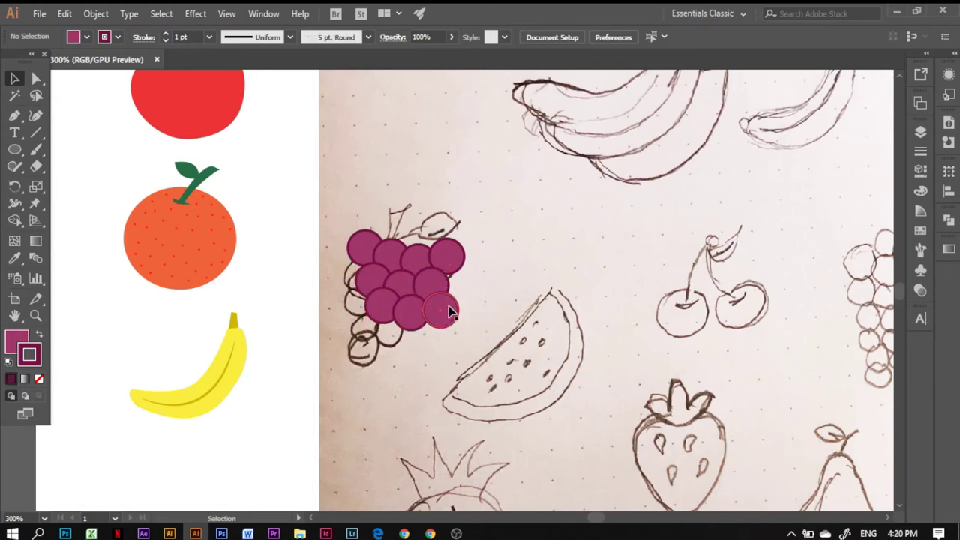
left_click(401, 388)
- Draw the grape stem with the Pen tool and fill it green
key("p")
left_click(391, 257)
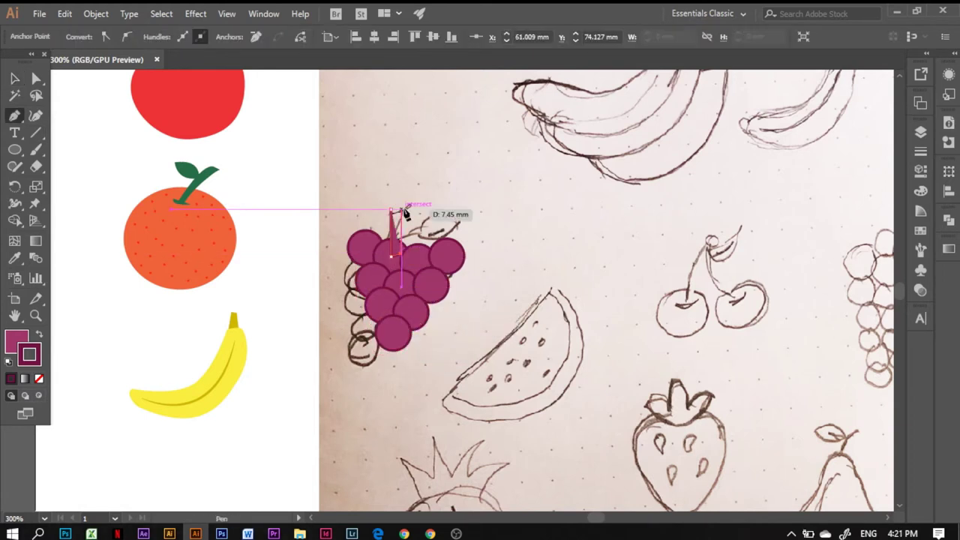
key("v")
left_click(72, 37)
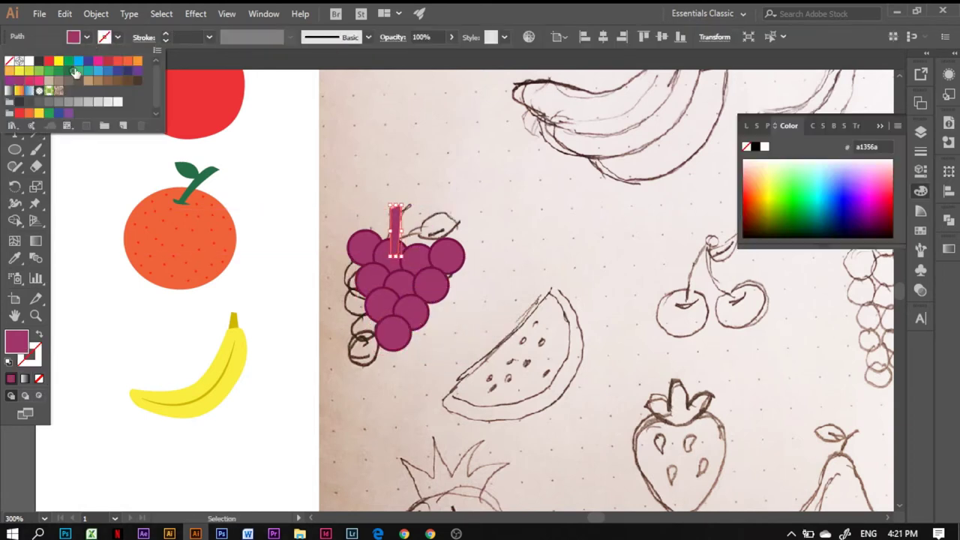
left_click(45, 98)
- Draw a green leaf beside the grape stem and group the stem and leaf
key("p")
left_click(406, 217)
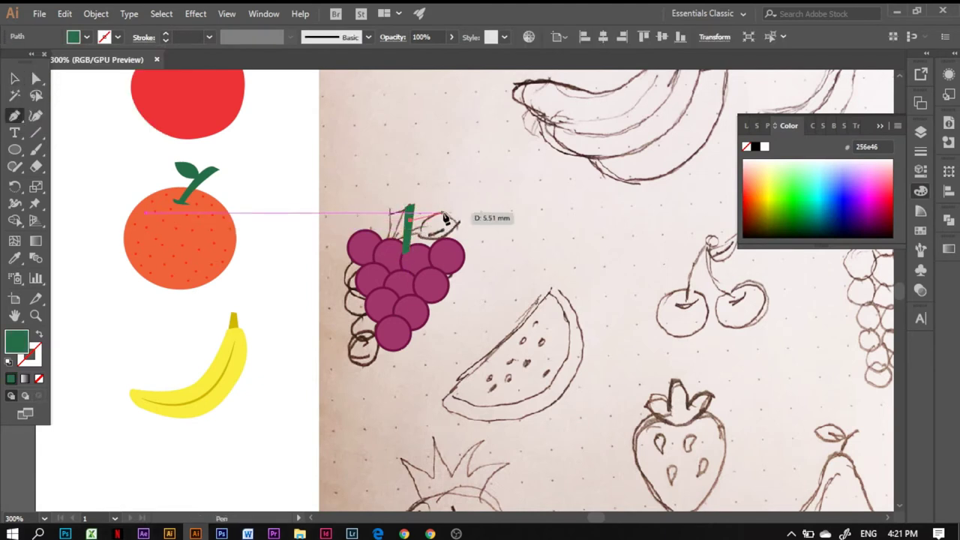
left_click_drag(449, 213, 429, 194)
key("v")
left_click(409, 229)
left_click(432, 222, "shift")
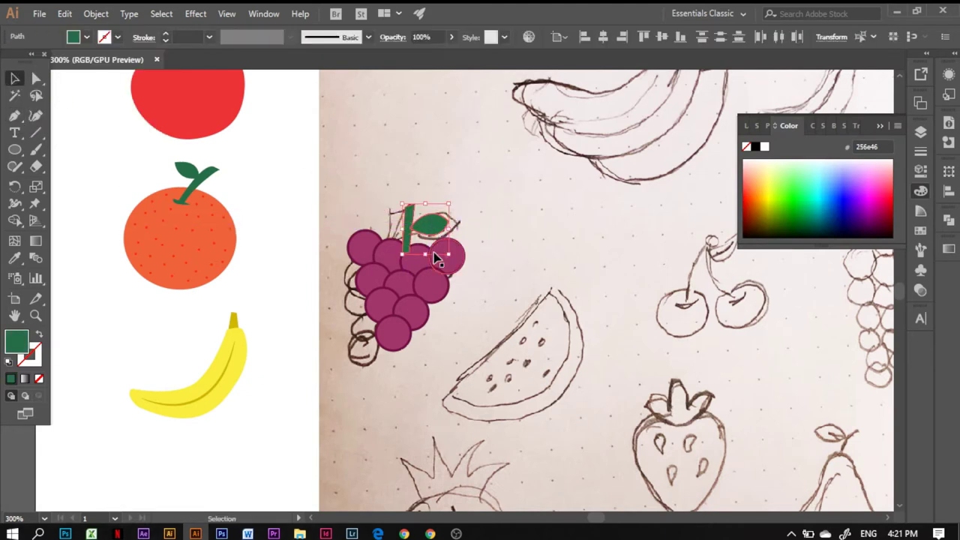
key("ctrl+g")
right_click(441, 221)
key("Escape")
- Move the grape bunch below the banana
left_click_drag(370, 208, 435, 275)
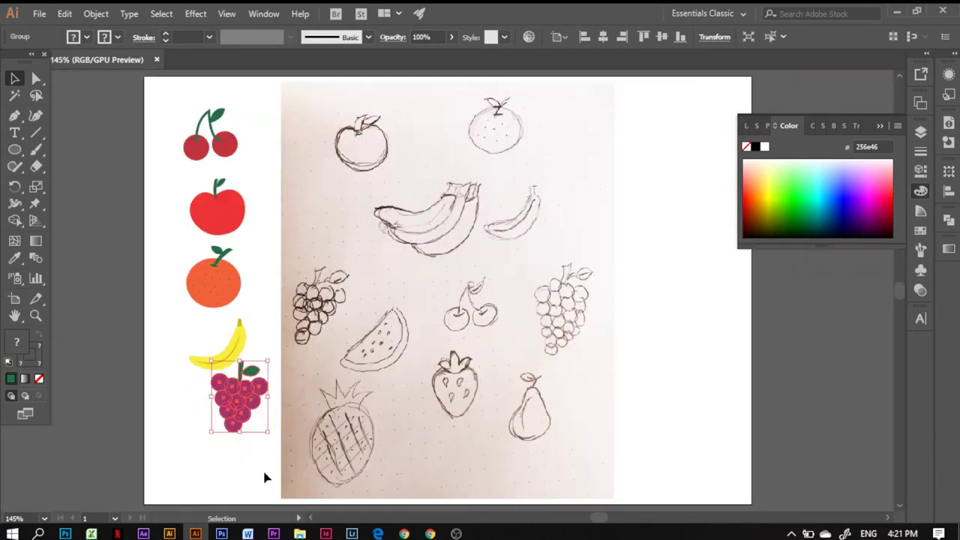
left_click(241, 353)
left_click(339, 371)
- Add a green curved piece at the base of the apple stem
left_click(233, 213)
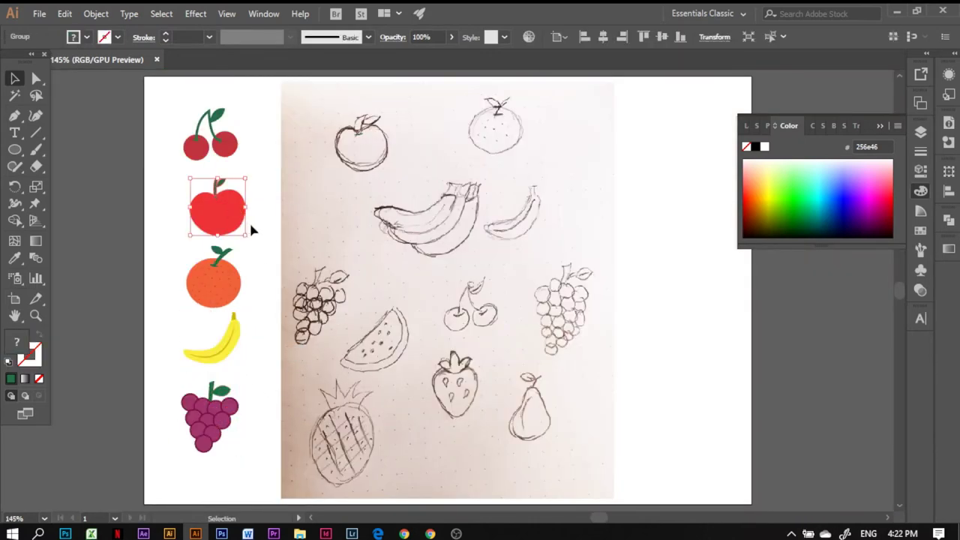
key("ctrl+equal")
key("ctrl+equal")
key("ctrl+equal")
key("ctrl+equal")
left_click(601, 203)
key("p")
left_click(406, 288)
left_click_drag(455, 257, 453, 256)
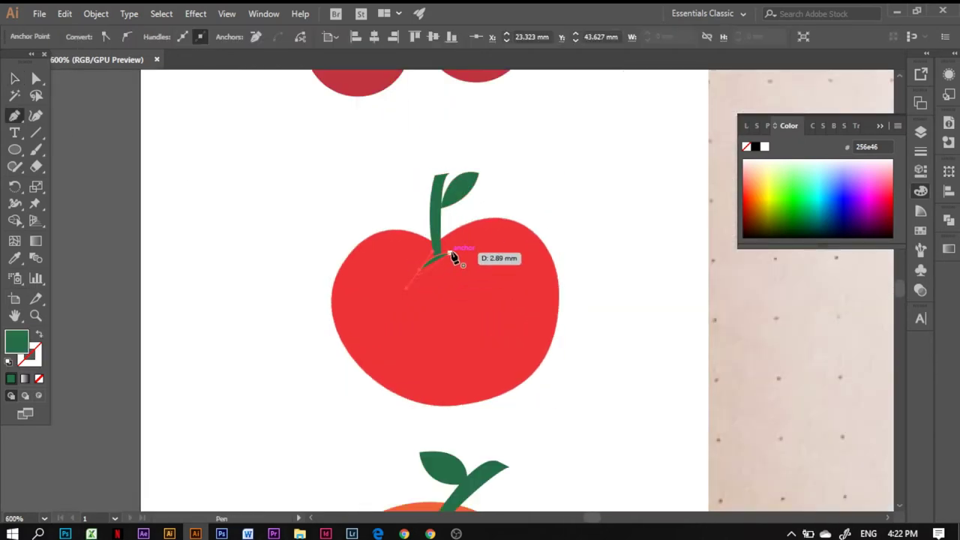
left_click(235, 240)
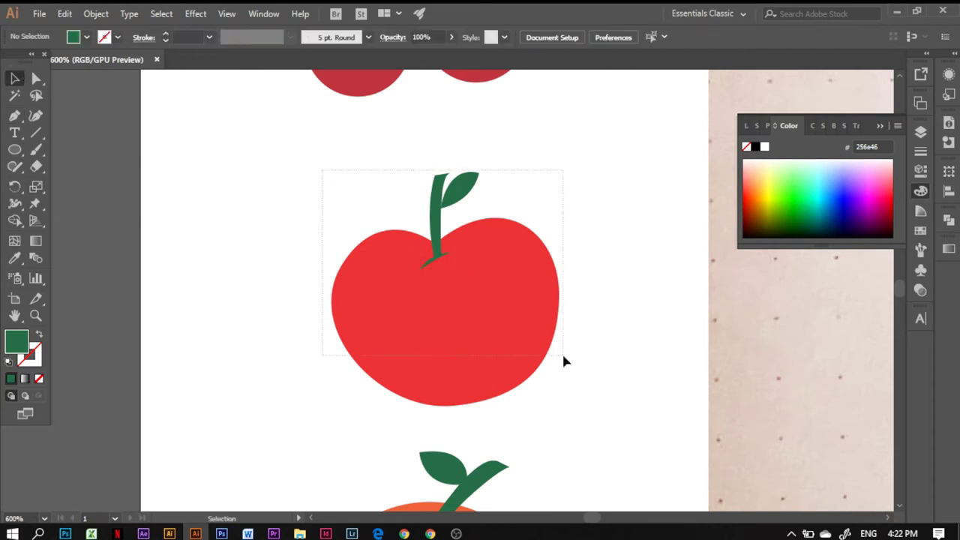
key("ctrl+1")
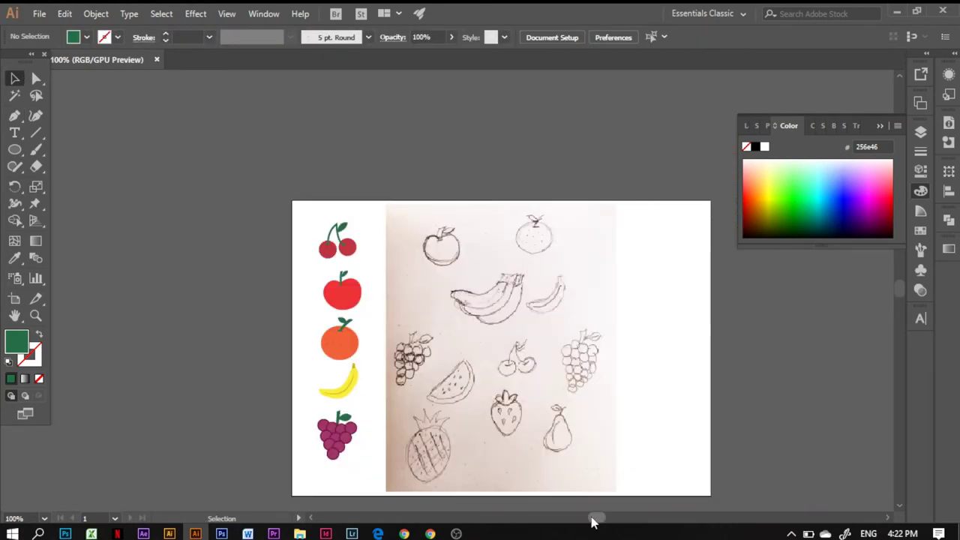
key("ctrl+plus")
- Trace the watermelon slice outline with the Pen tool and curve its bottom edge
key("p")
scroll(481, 300, "down", 1)
left_click(405, 301)
left_click(484, 220)
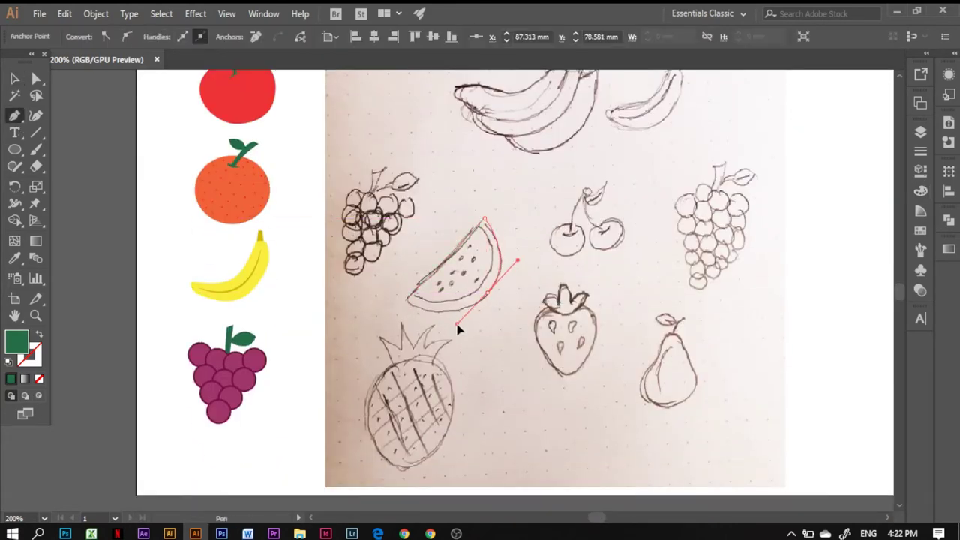
left_click(447, 301)
left_click(405, 300)
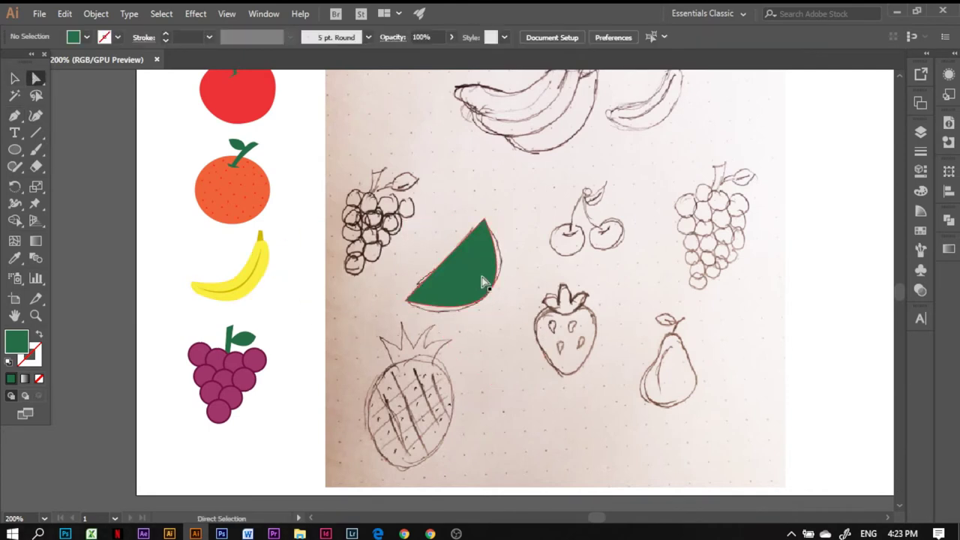
left_click_drag(485, 297, 509, 266)
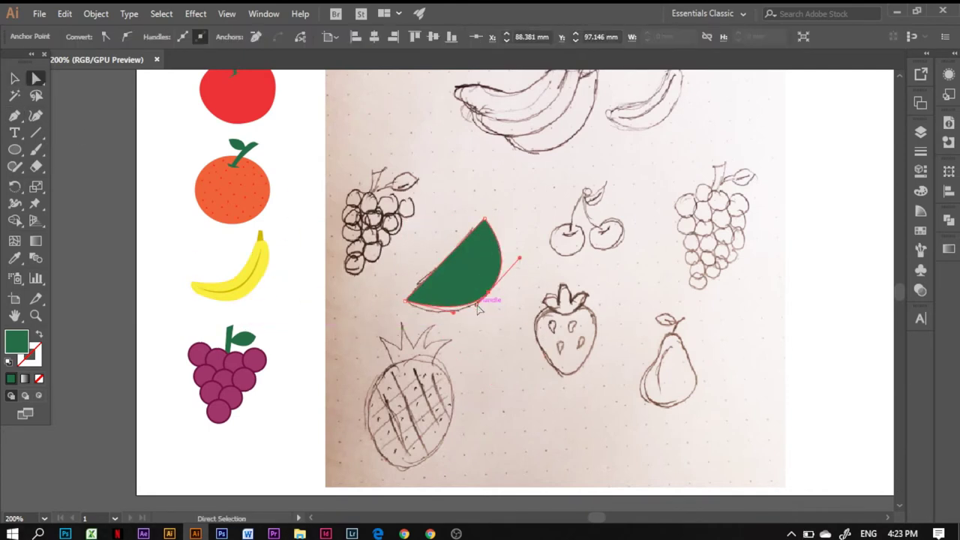
- Fill the watermelon shape red
key("v")
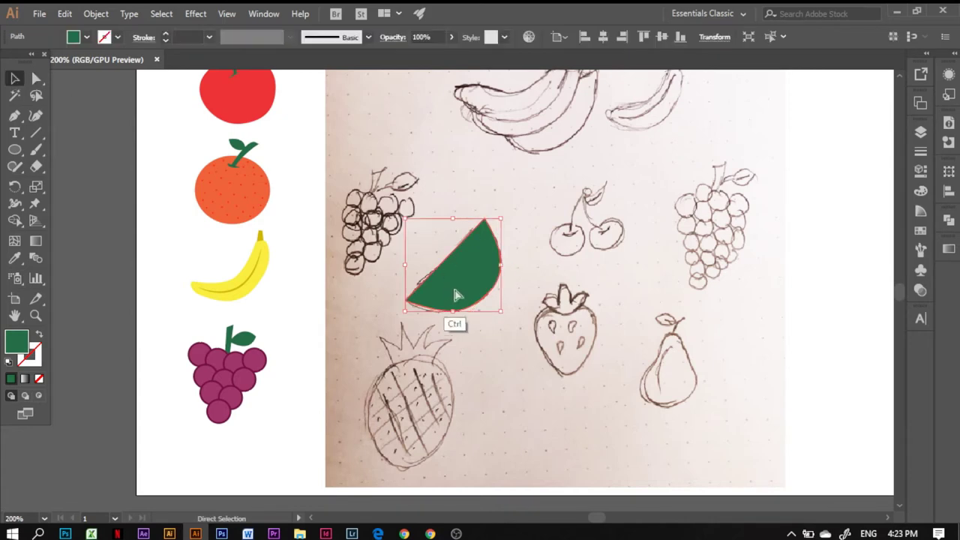
left_click(488, 318)
left_click(457, 278)
left_click(118, 37)
left_click(117, 63)
- Zoom in on the slice and set the fill colour to black for seeds
key("ctrl+plus")
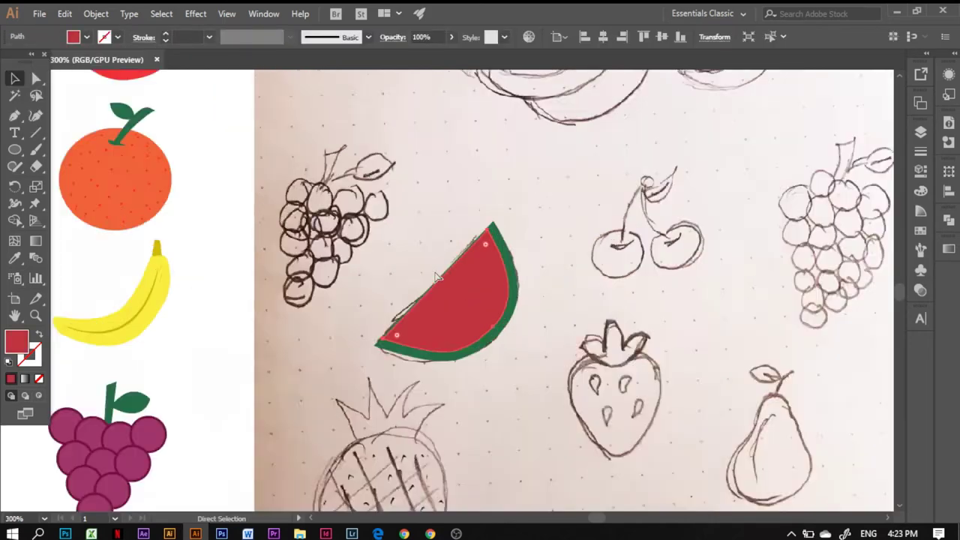
key("ctrl+plus")
key("ctrl+plus")
left_click_drag(363, 212, 614, 403)
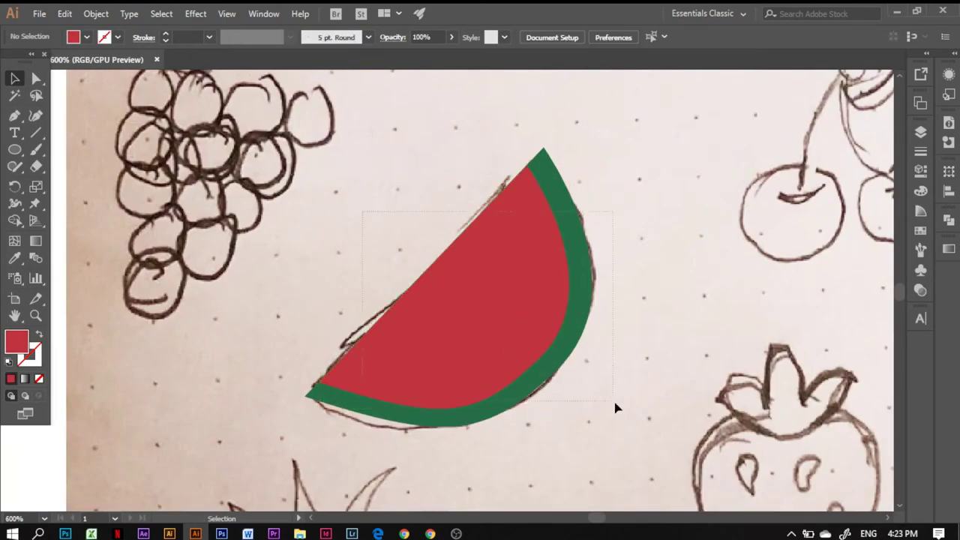
left_click(86, 37)
left_click(86, 108)
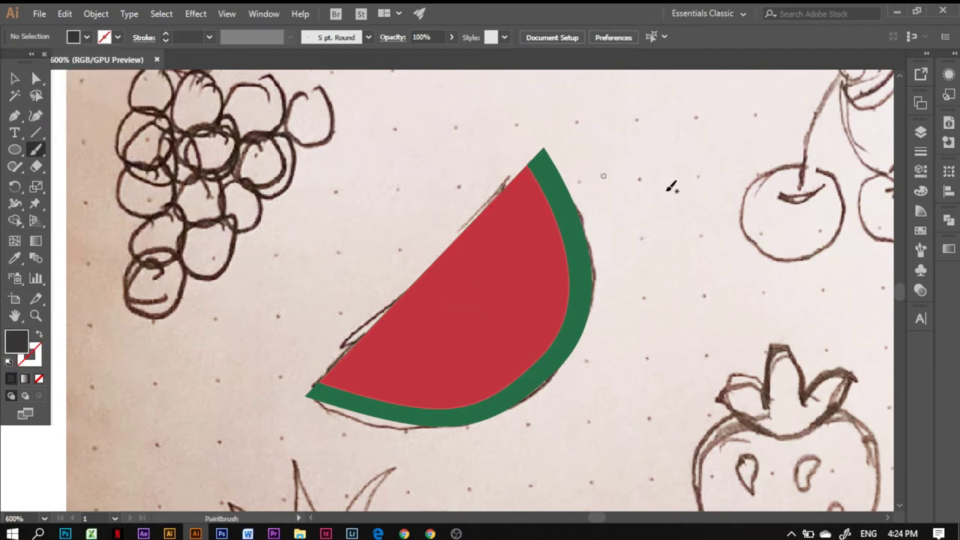
- Set the Calligraphic brush size to 2 pt
left_click(921, 250)
left_click(898, 126)
left_click(776, 357)
double_click(172, 223)
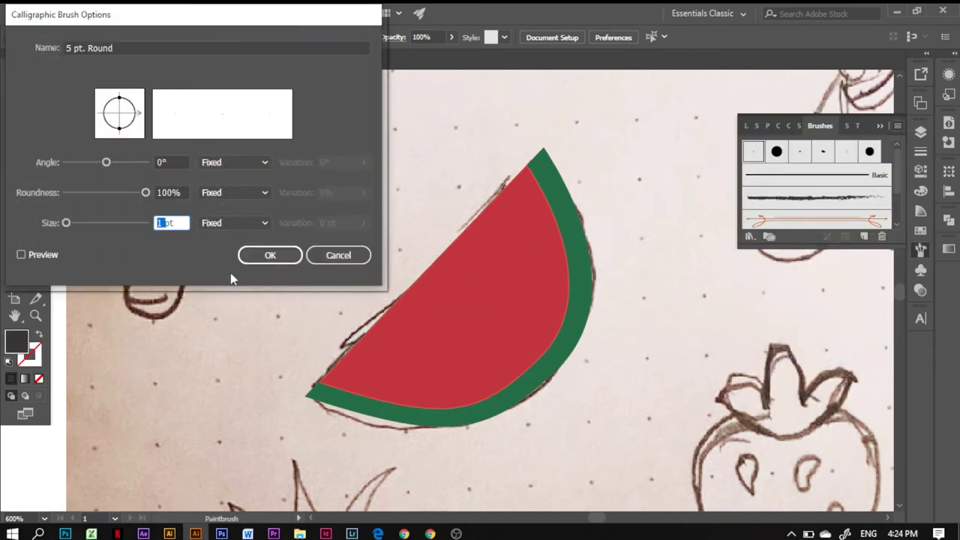
type("2")
left_click(270, 255)
left_click(223, 178)
left_click(501, 270)
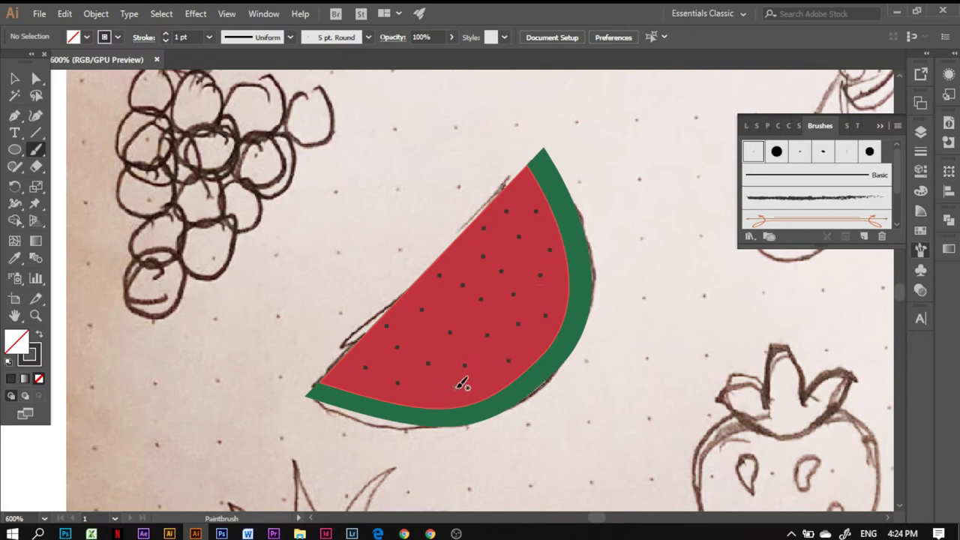
- Lock a watermelon part in the Layers panel and select only the seed dots
left_click(450, 300)
left_click(921, 131)
left_click(781, 164)
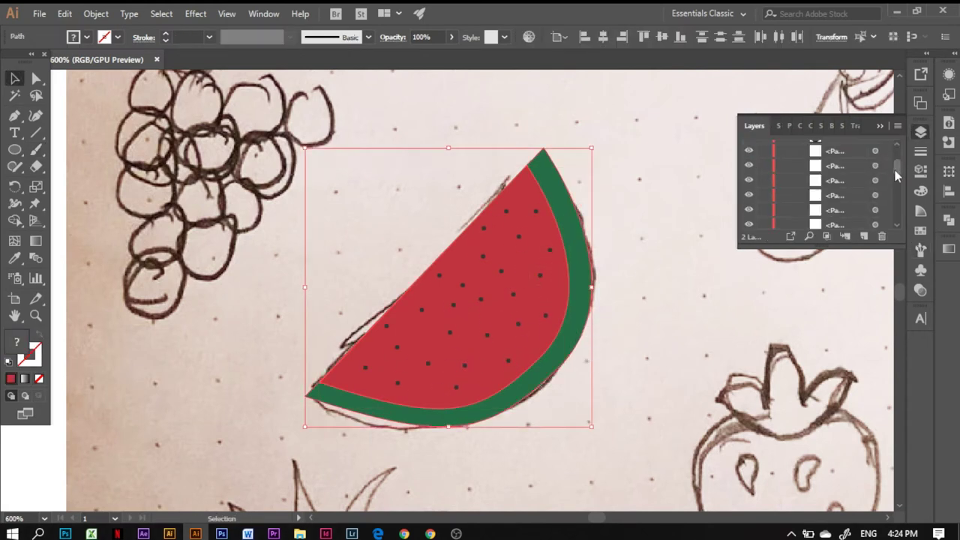
left_click(764, 177)
key("ctrl+a")
- Recolour the seed dots black (000000)
left_click(87, 37)
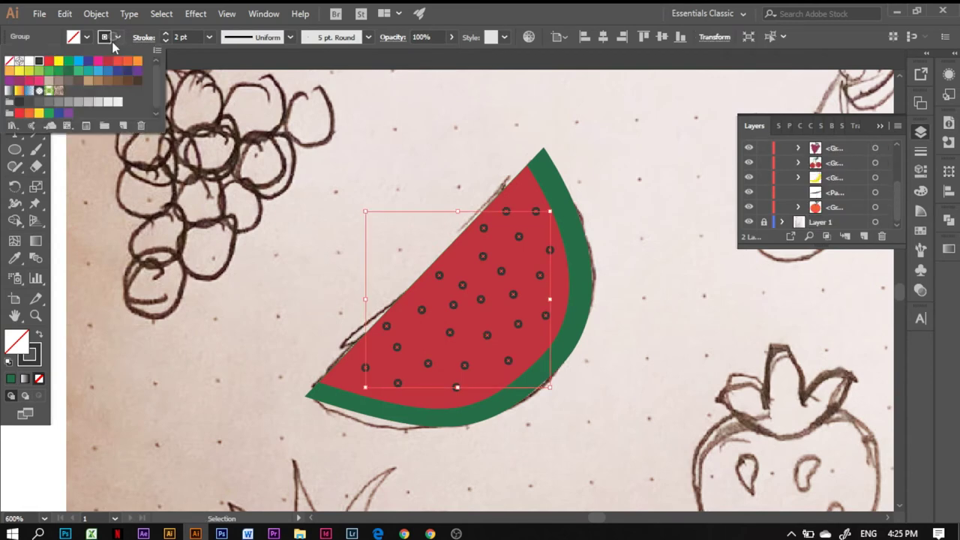
double_click(16, 342)
left_click(350, 78)
double_click(16, 342)
type("000000")
key("Return")
left_click(315, 195)
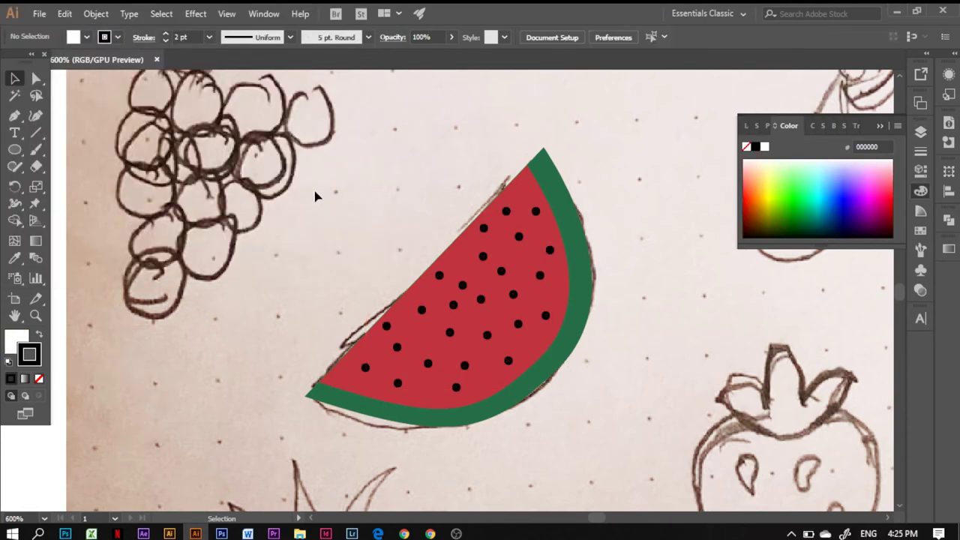
- Move the watermelon group to the right side of the artboard
left_click(921, 132)
left_click(559, 352)
key("ctrl+minus")
key("ctrl+minus")
key("ctrl+minus")
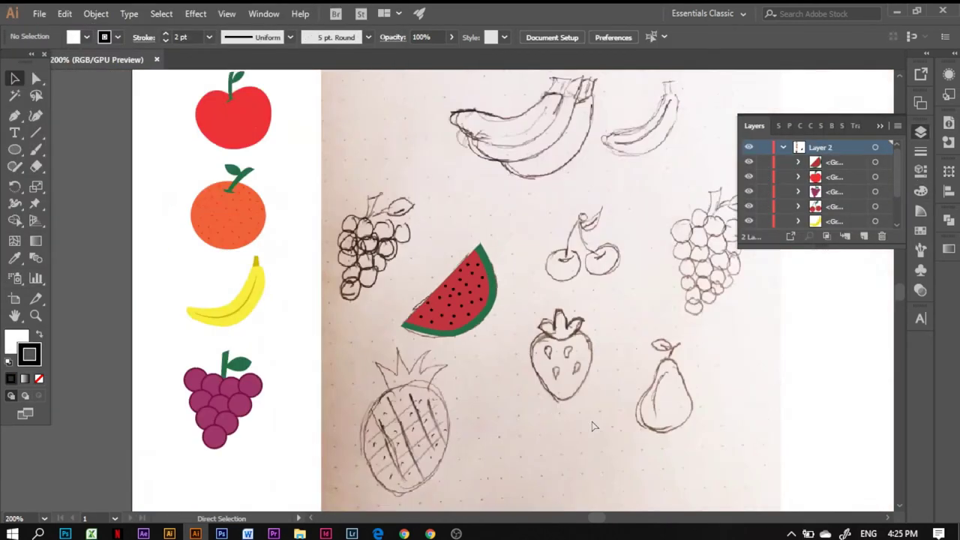
key("ctrl+minus")
left_click_drag(469, 308, 787, 404)
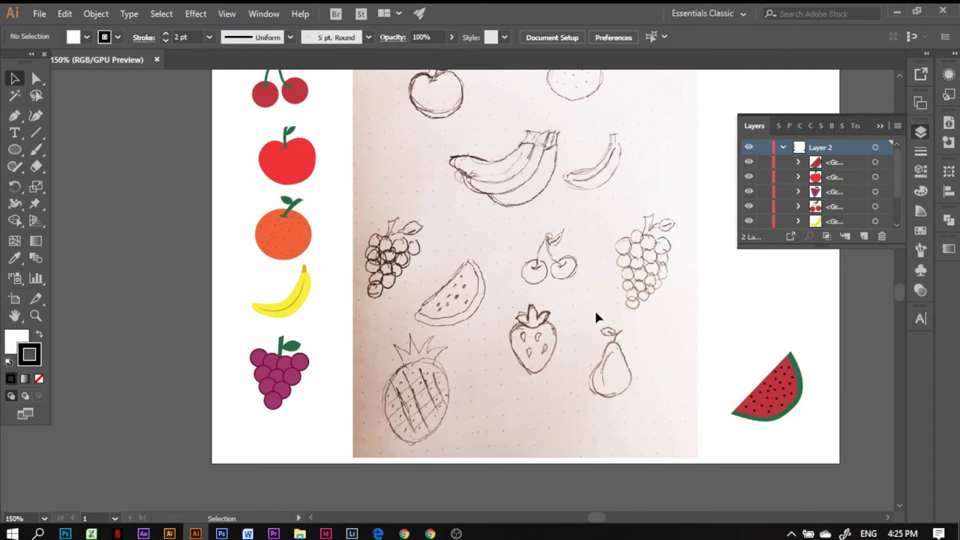
double_click(773, 390)
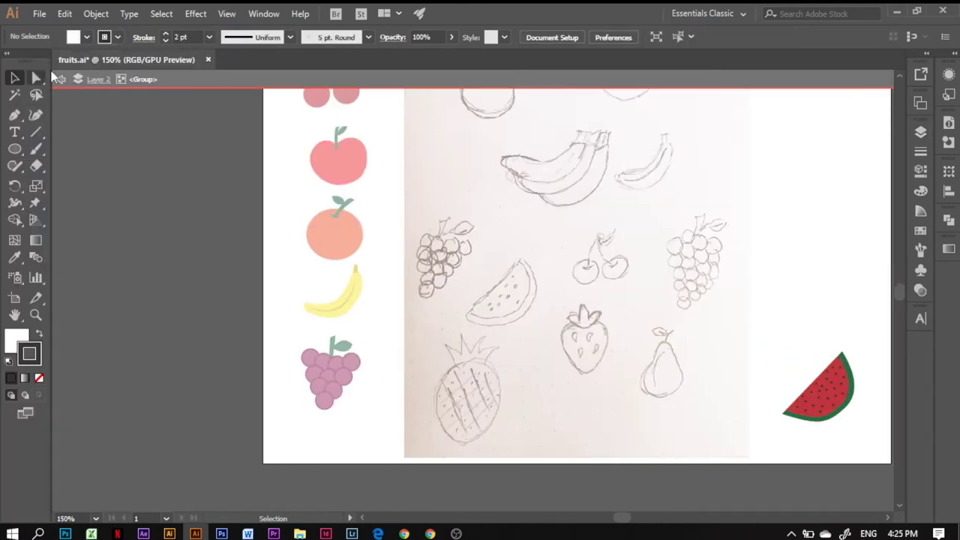
left_click(59, 78)
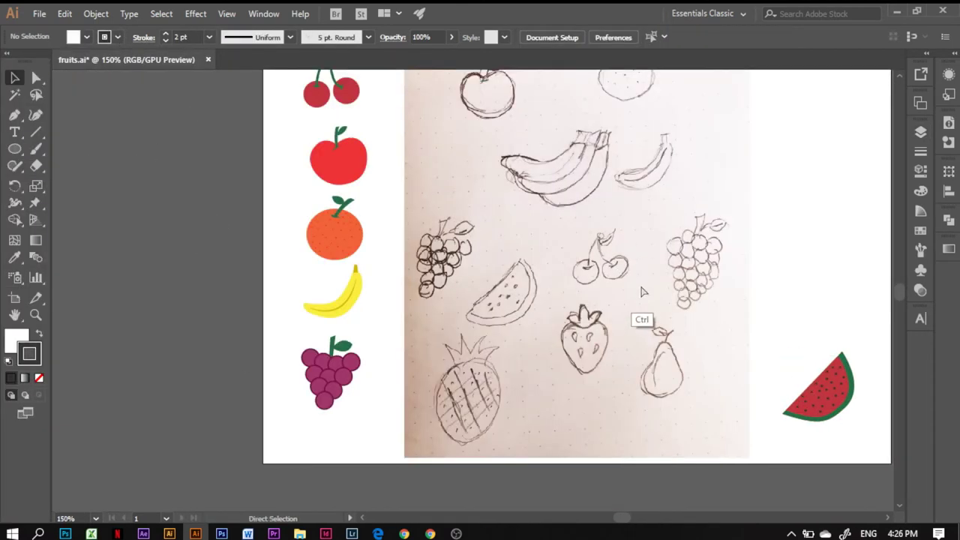
- Zoom in on the strawberry sketch and deselect its top path
key("ctrl+plus")
key("ctrl+plus")
left_click(687, 353)
left_click(692, 377)
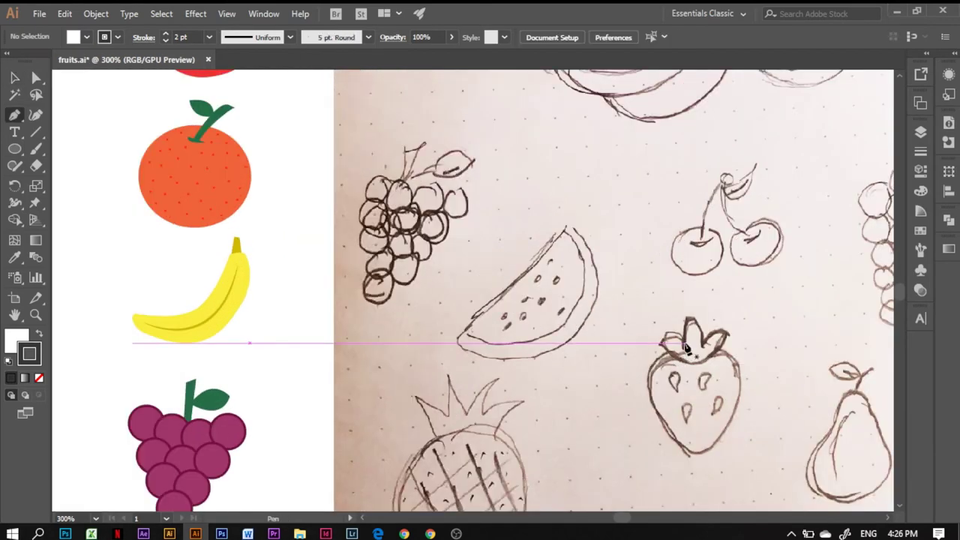
- Trace the strawberry's leafy top over the sketch
mouse_move(685, 348)
left_mouse_down()
mouse_move(665, 345)
mouse_move(732, 341)
mouse_move(704, 357)
left_mouse_up()
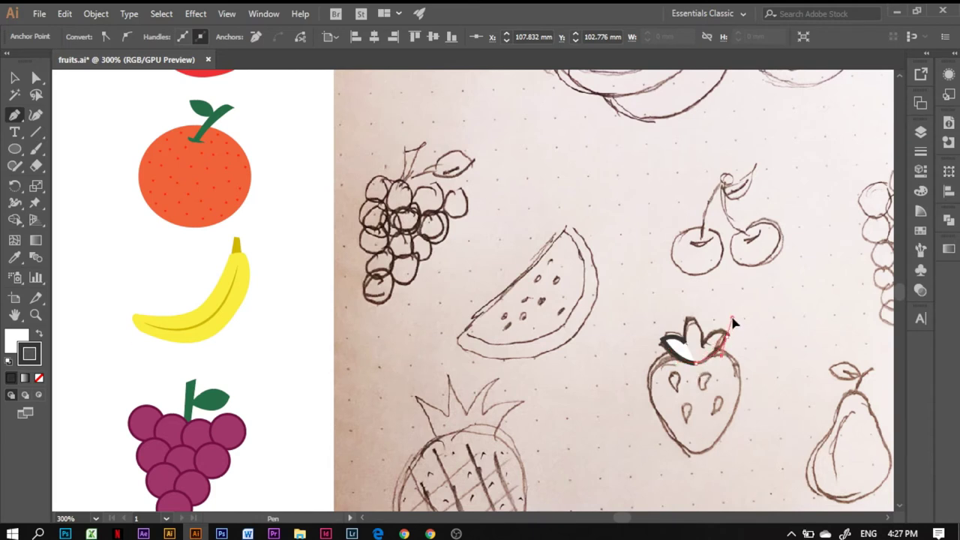
left_click(693, 327)
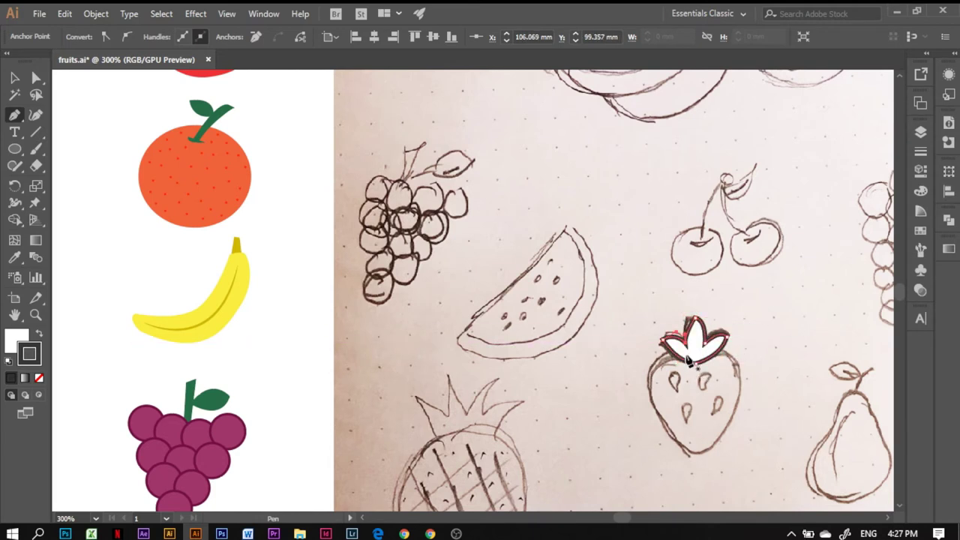
key("v")
key("Escape")
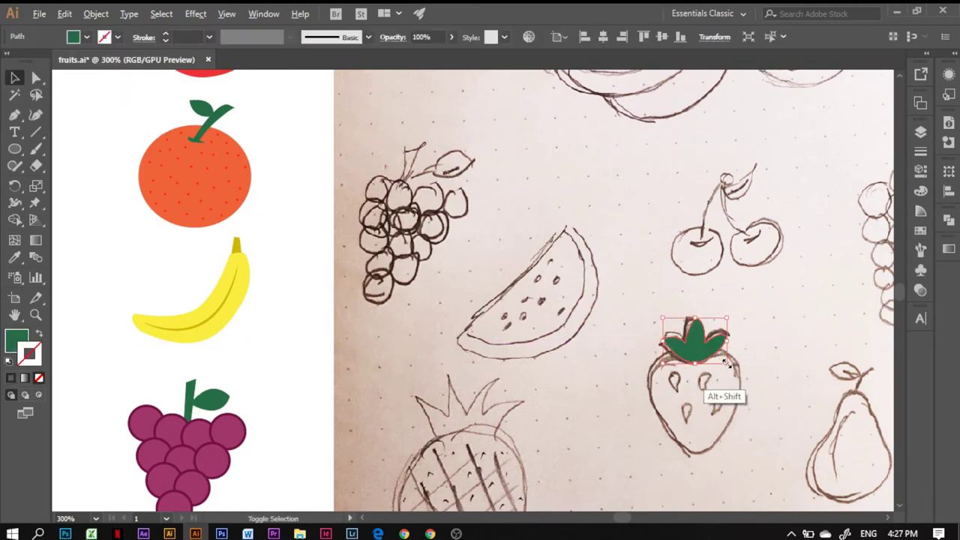
left_click(694, 359)
- Trace the strawberry body, fill it red, and send it behind the leaves
mouse_move(696, 356)
left_mouse_down()
mouse_move(686, 451)
mouse_move(740, 403)
mouse_move(728, 358)
left_mouse_up()
left_click(14, 77)
left_click(87, 36)
left_click(30, 59)
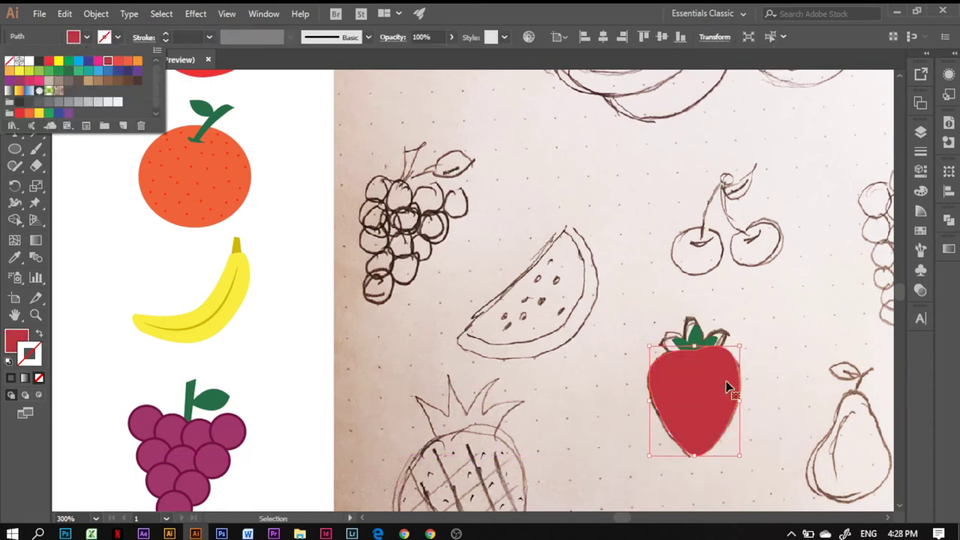
right_click(739, 384)
key("Escape")
left_click(542, 385)
- Zoom in and set up the Paintbrush with a red stroke and no fill
key("b")
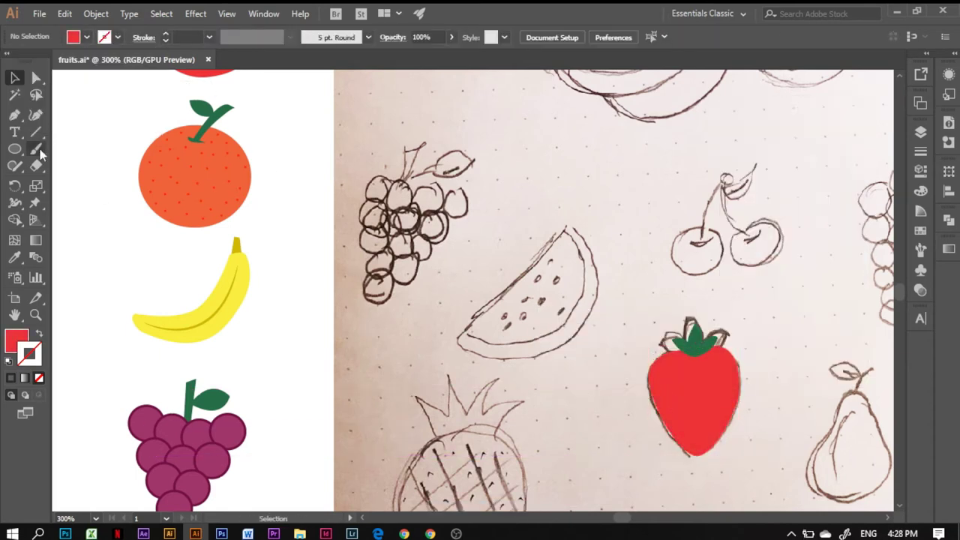
key("ctrl+equal")
left_click(86, 36)
left_click(13, 77)
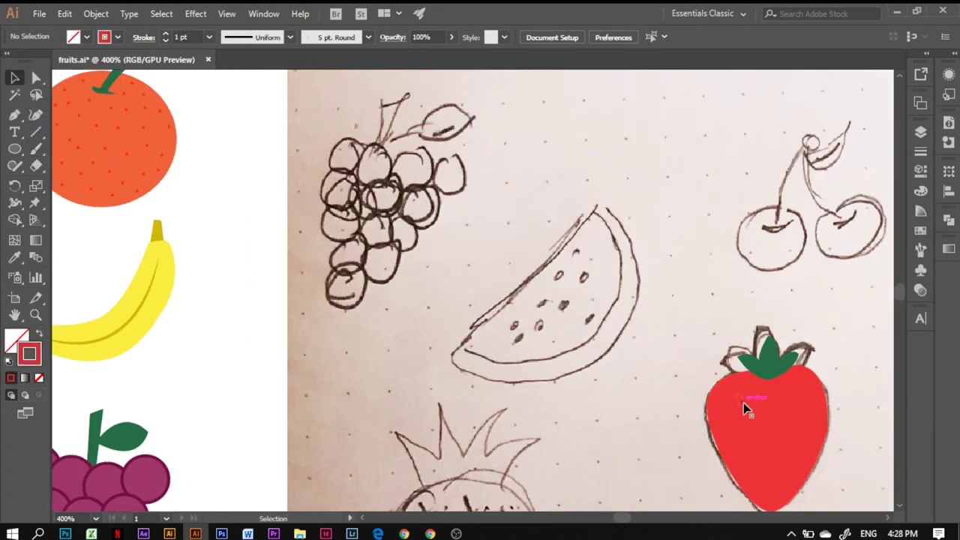
left_click(740, 403)
left_click(86, 36)
key("Escape")
left_click(638, 409)
key("b")
key("shift+x")
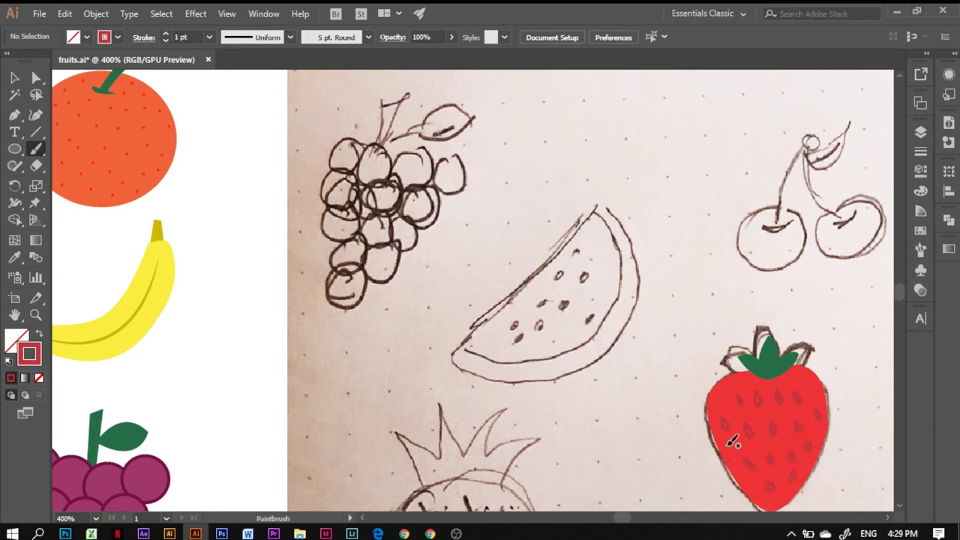
- Find and select the strawberry's seeds through the Layers list
left_click(14, 77)
left_click(765, 435)
left_click(922, 131)
scroll(898, 197, "down", 1)
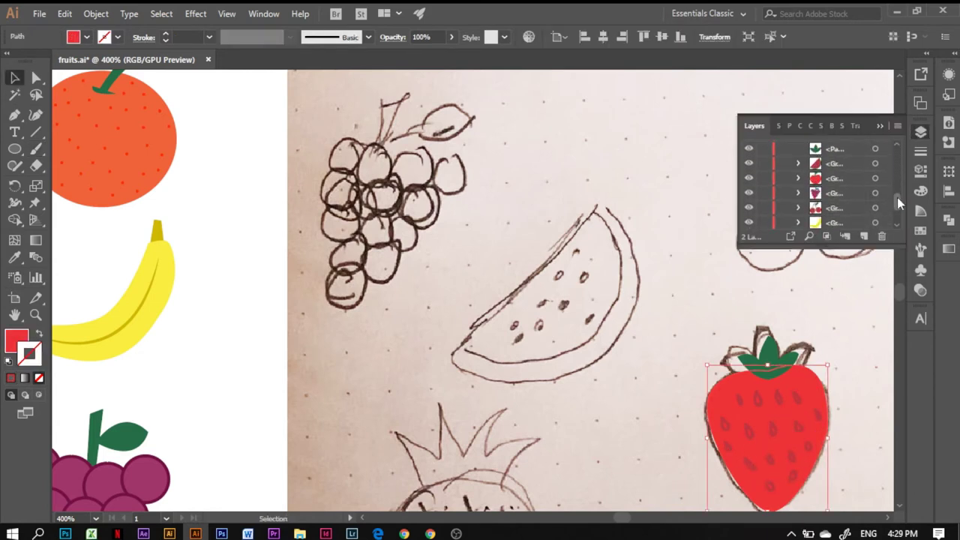
scroll(898, 194, "down", 3)
left_click(831, 499)
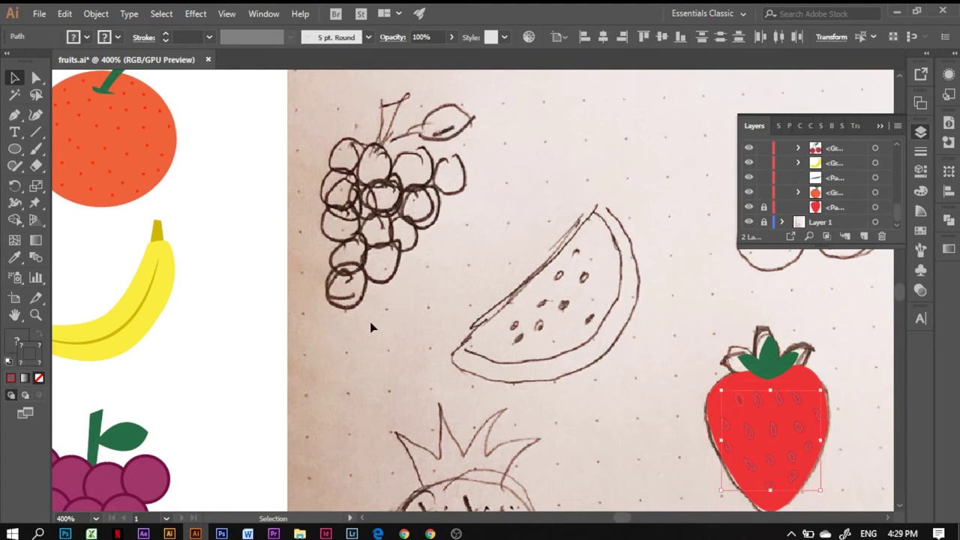
left_click(821, 473)
- Reselect the strawberry's whole seed group with the Selection tool
left_click(86, 37)
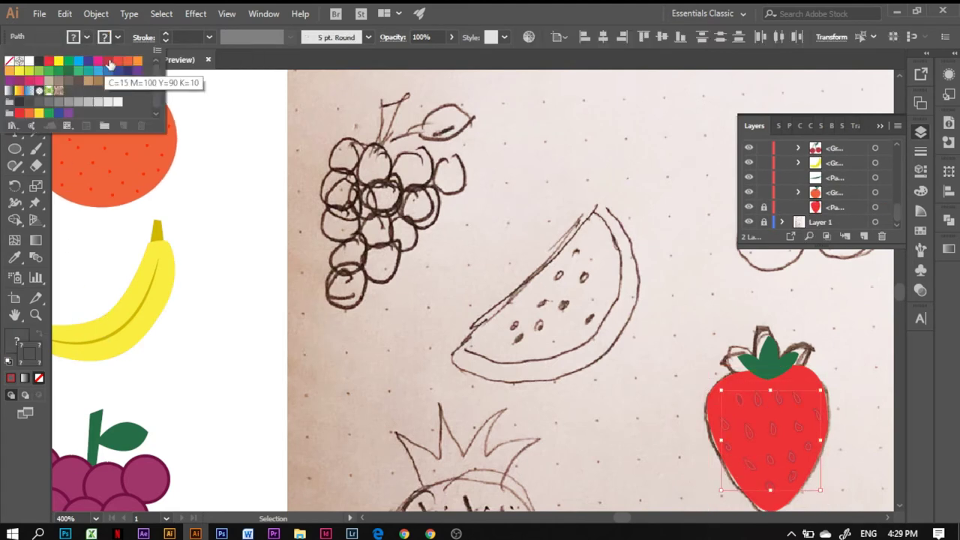
left_click(660, 410)
left_click(818, 403)
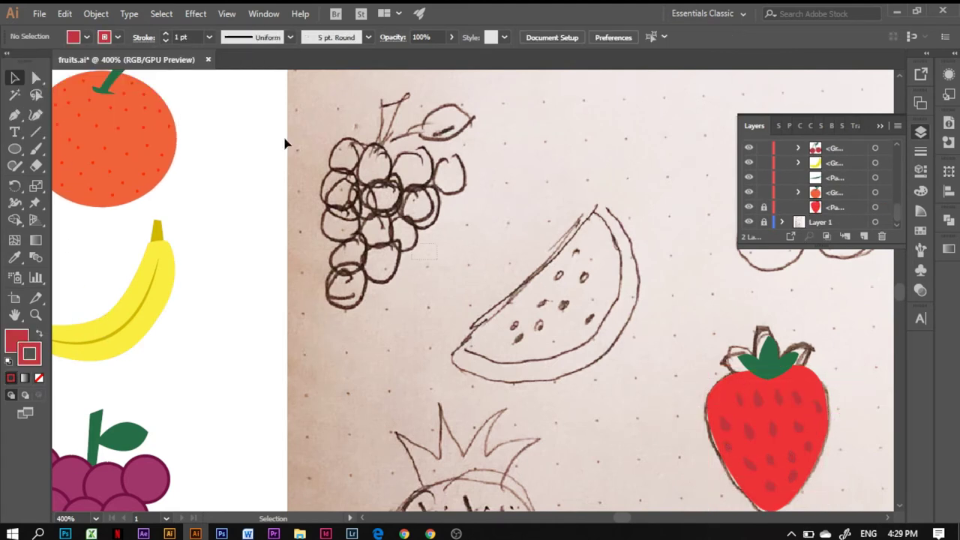
key("p")
key("v")
left_click(780, 447)
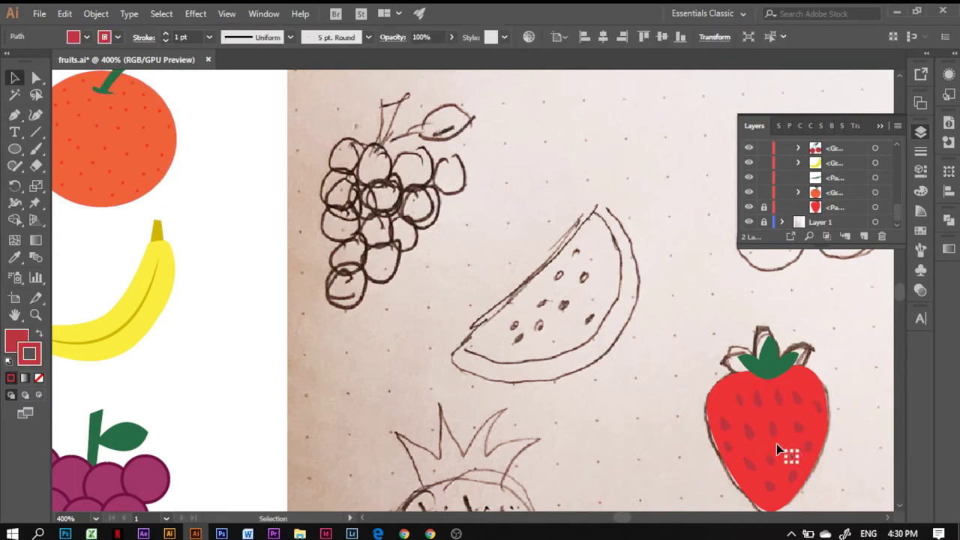
- Fill the seed group dark red, hex b50412, via the Color Picker
left_click(118, 37)
double_click(28, 353)
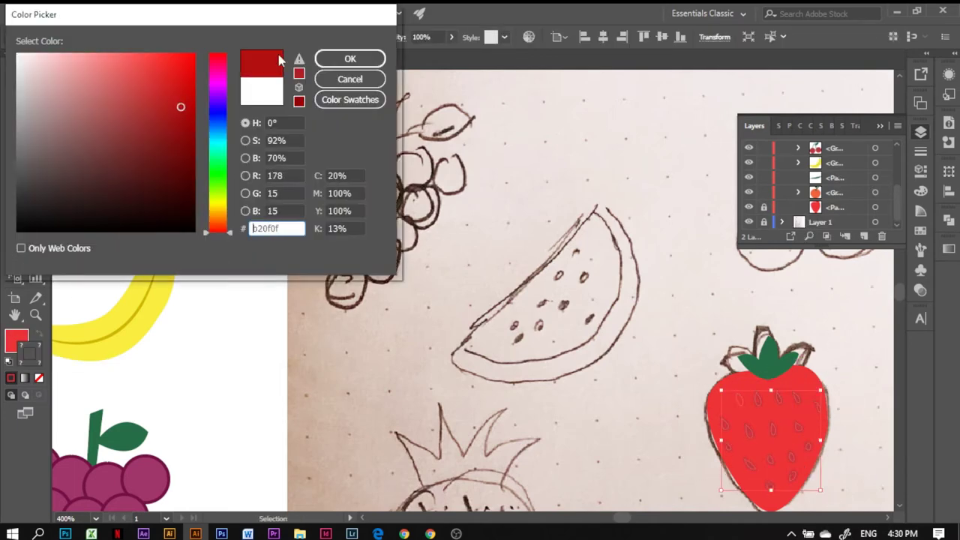
left_click(333, 57)
left_click(73, 37, "shift")
type("b50412")
key("Return")
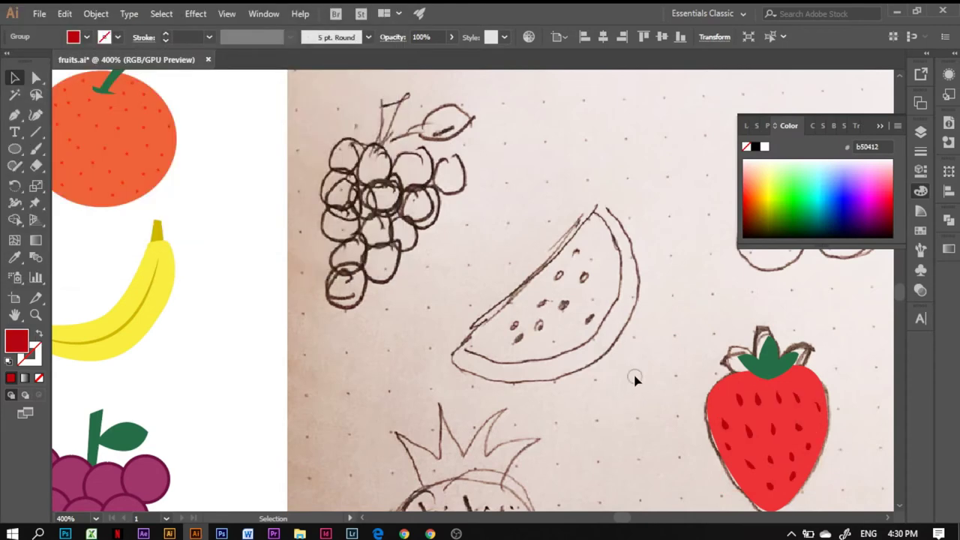
left_click(922, 132)
left_click(813, 503)
- Move the strawberry right so it sits above the watermelon
key("ctrl+1")
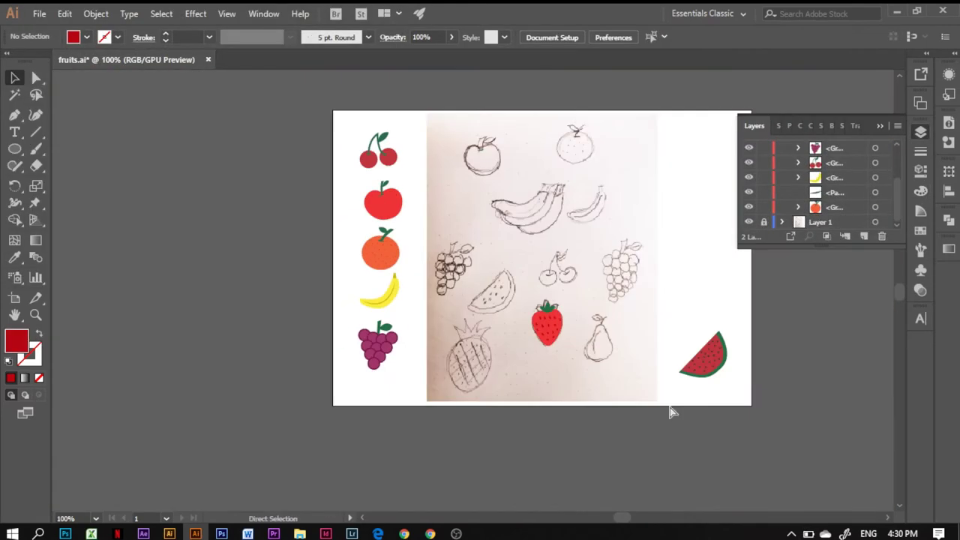
left_click_drag(551, 334, 714, 305)
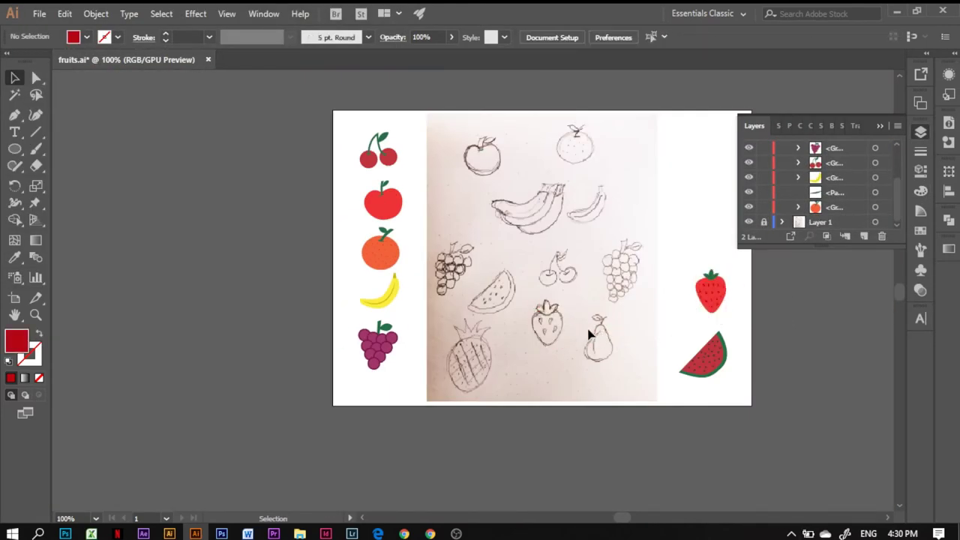
scroll(571, 300, "up", 3)
scroll(555, 262, "up", 3)
scroll(668, 303, "up", 3)
- In isolation mode, drag four strawberry seeds to new spots, then exit
double_click(661, 301)
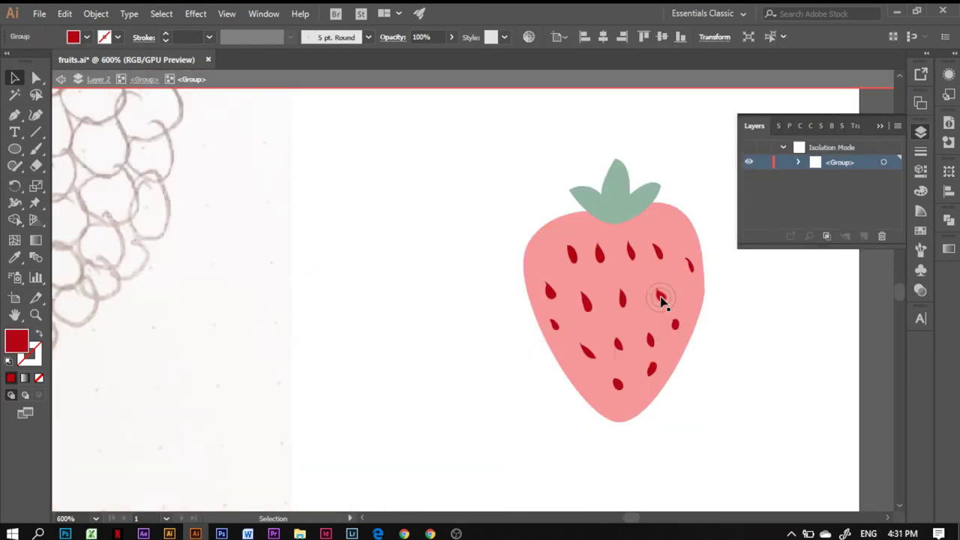
left_click(688, 267)
left_click_drag(587, 349, 615, 390)
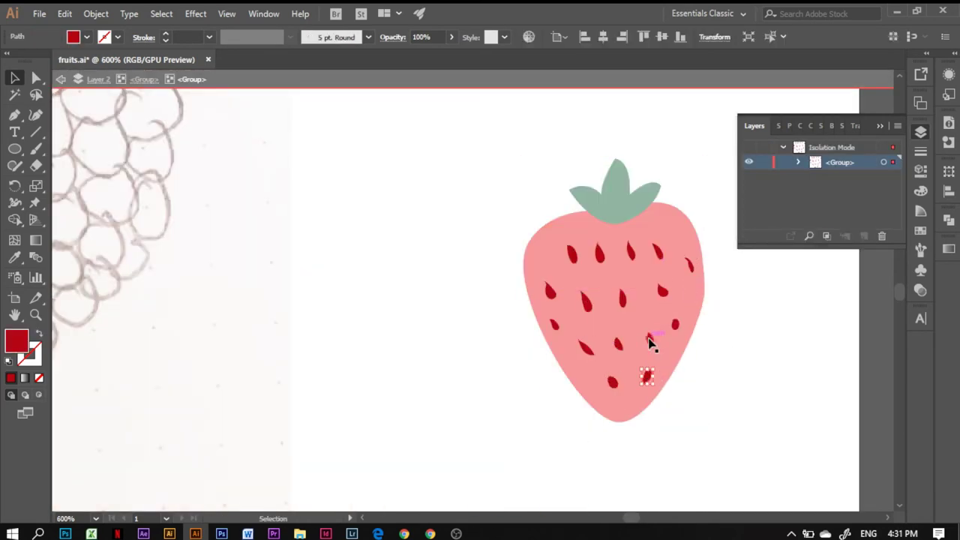
left_click_drag(675, 325, 679, 323)
mouse_move(592, 304)
left_mouse_down()
mouse_move(699, 260)
mouse_move(637, 255)
left_mouse_up()
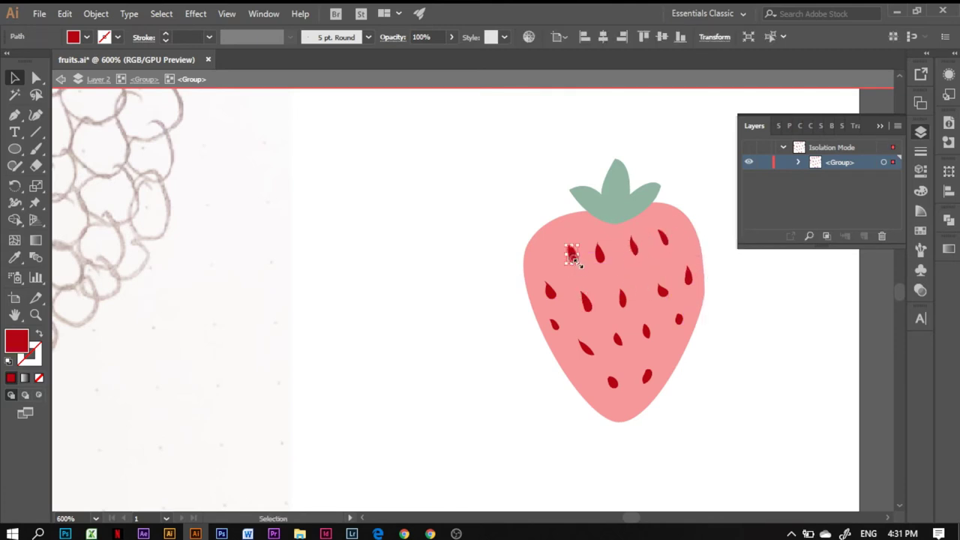
left_click_drag(599, 350, 550, 293)
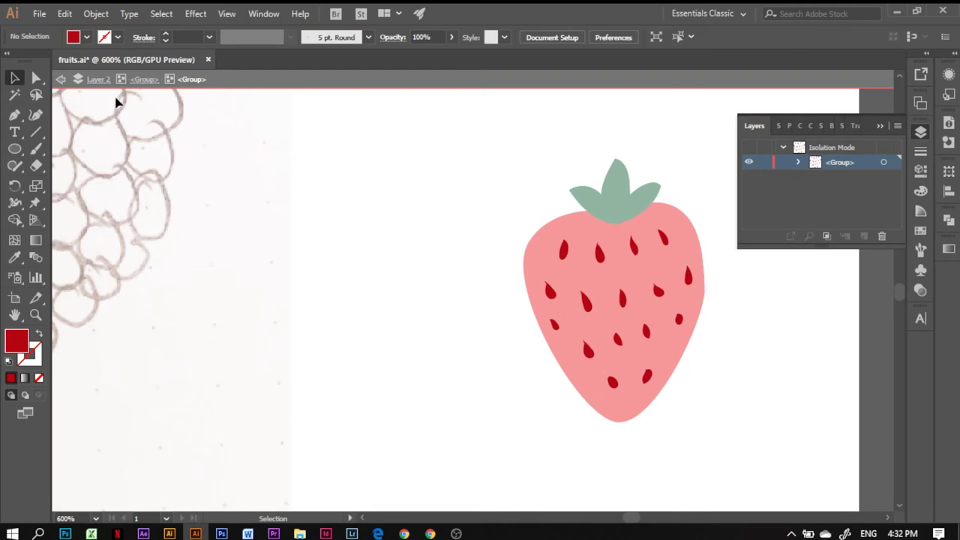
left_click(61, 79)
- Shrink the strawberry proportionally from a corner
key("ctrl+1")
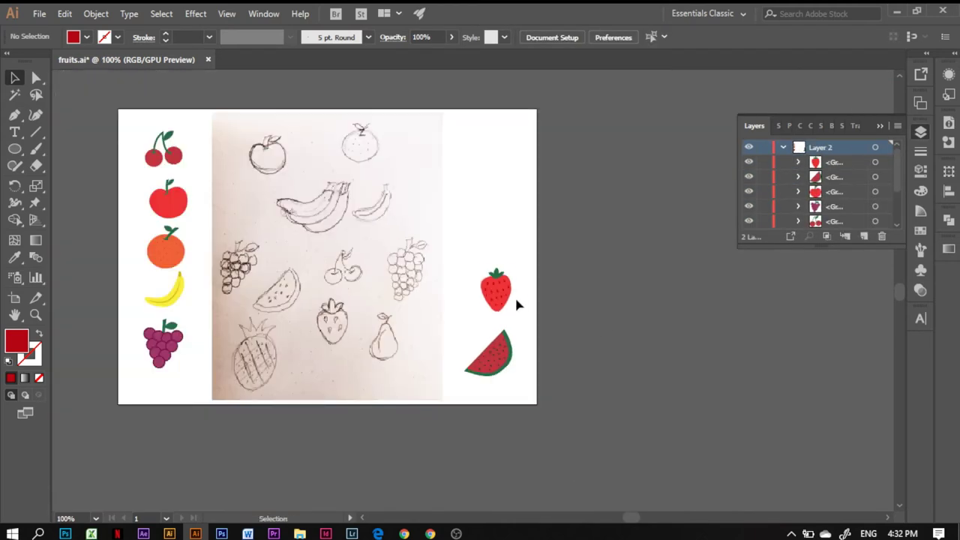
left_click(496, 289)
left_click_drag(510, 267, 508, 279)
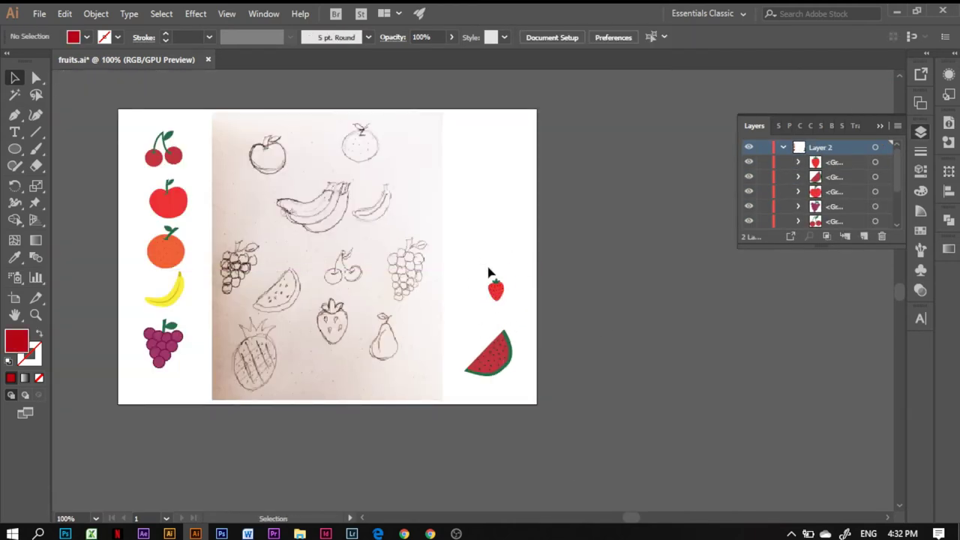
- Trace a closed Pen outline around the pear sketch
key("p")
key("ctrl+plus")
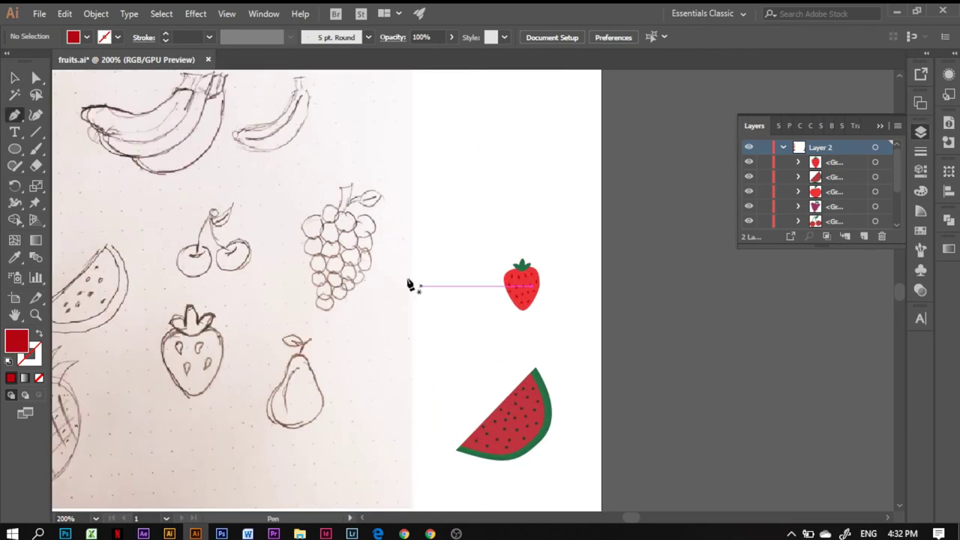
left_click(298, 345)
left_click(324, 403)
left_click(304, 431)
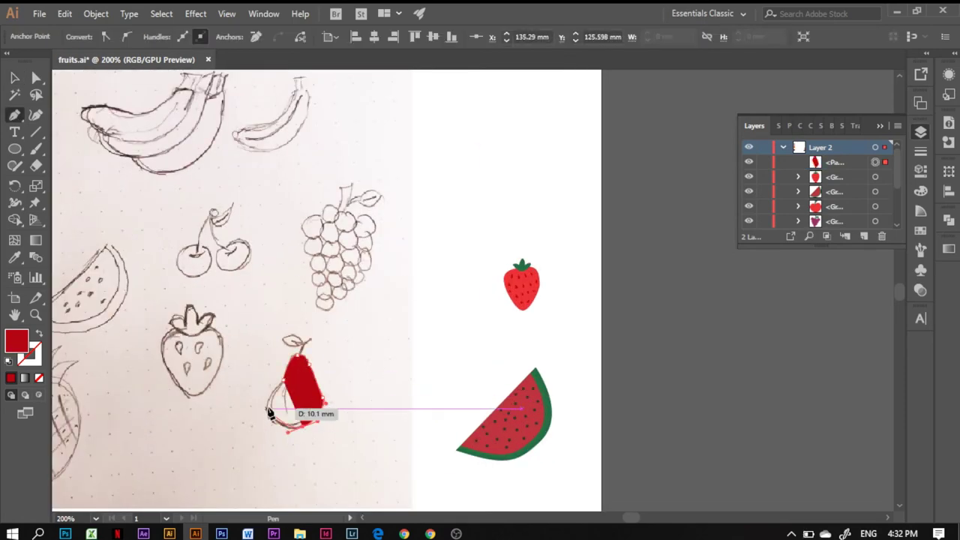
left_click(273, 409)
left_click(292, 389)
- Smooth the pear outline's curves with Direct Selection
key("a")
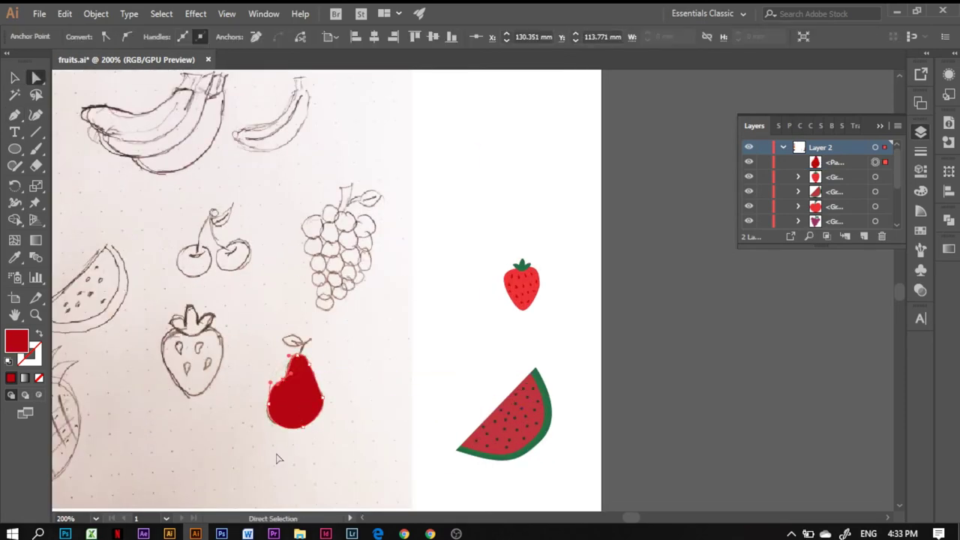
key("ctrl+plus")
key("ctrl+plus")
key("ctrl+plus")
left_click_drag(411, 428, 422, 420)
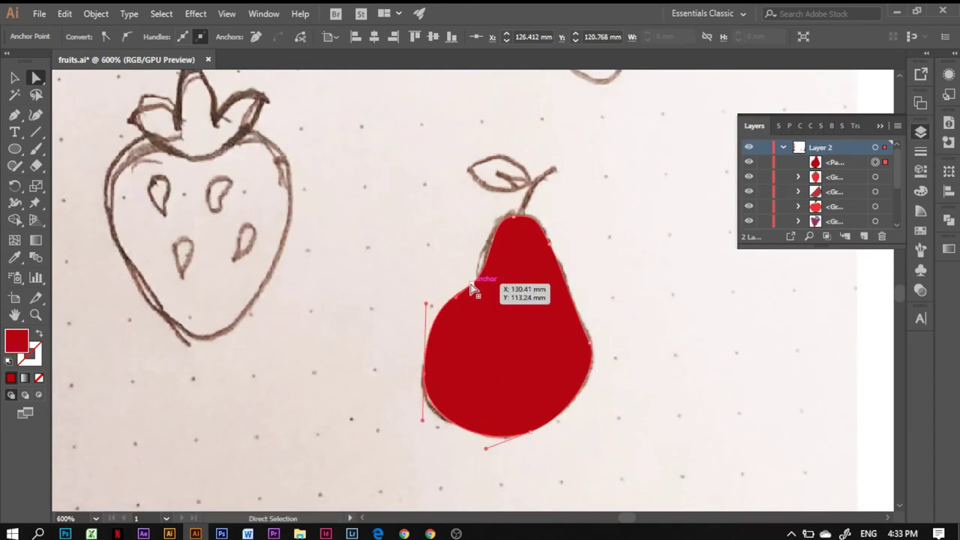
mouse_move(484, 263)
left_mouse_down()
mouse_move(495, 284)
mouse_move(464, 276)
left_mouse_up()
left_click(581, 324)
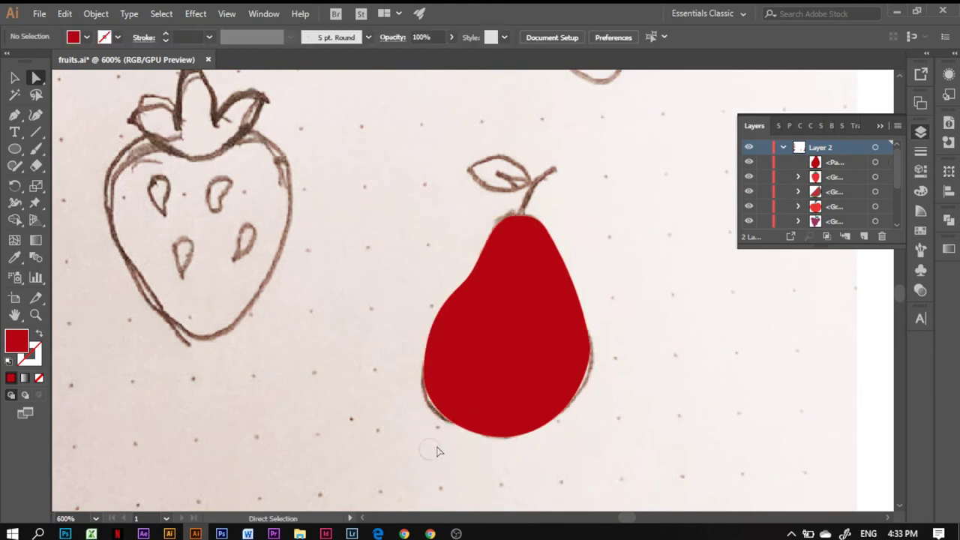
- Change the pear's fill to orange
key("v")
left_click(85, 37)
left_click(75, 90)
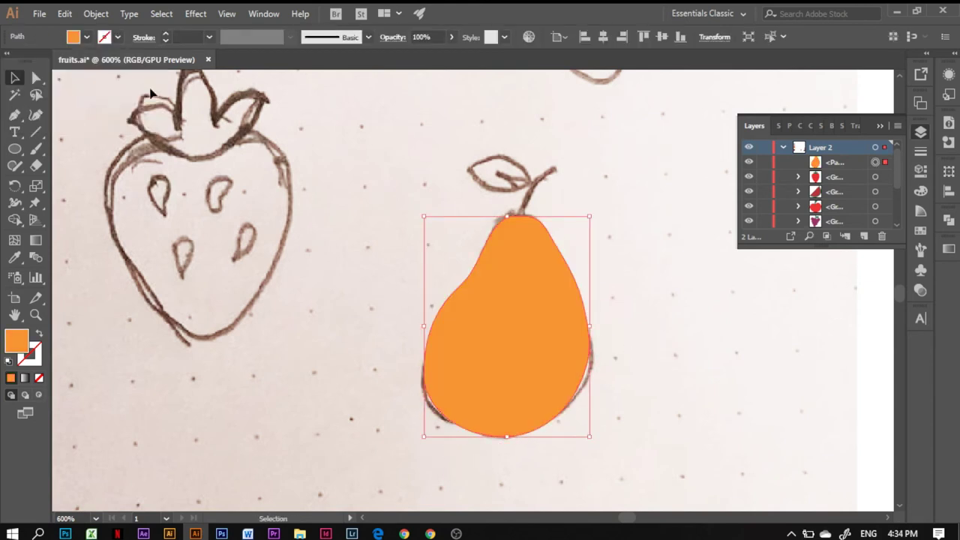
- Draw a curved stem above the pear and fill it green
key("ctrl+shift+a")
left_click_drag(556, 166, 585, 161)
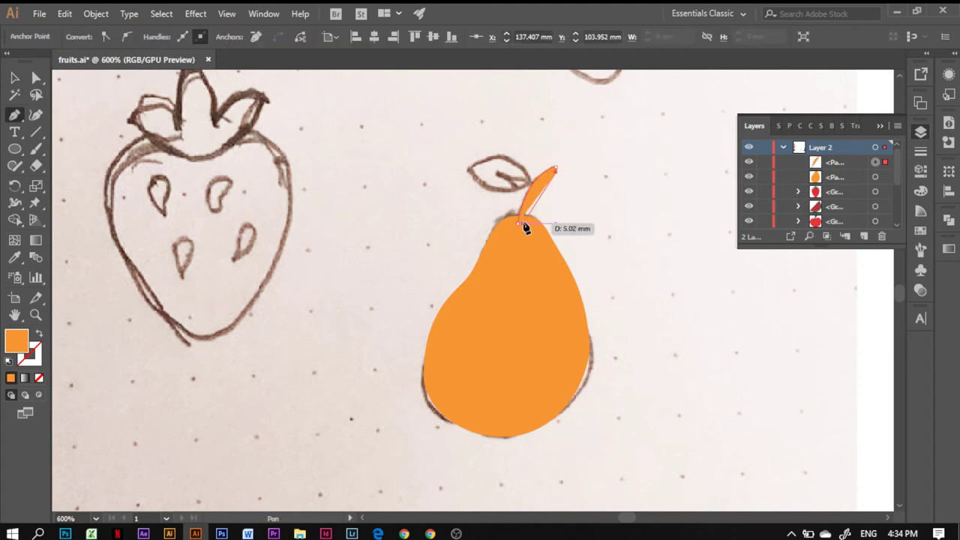
left_click(22, 36)
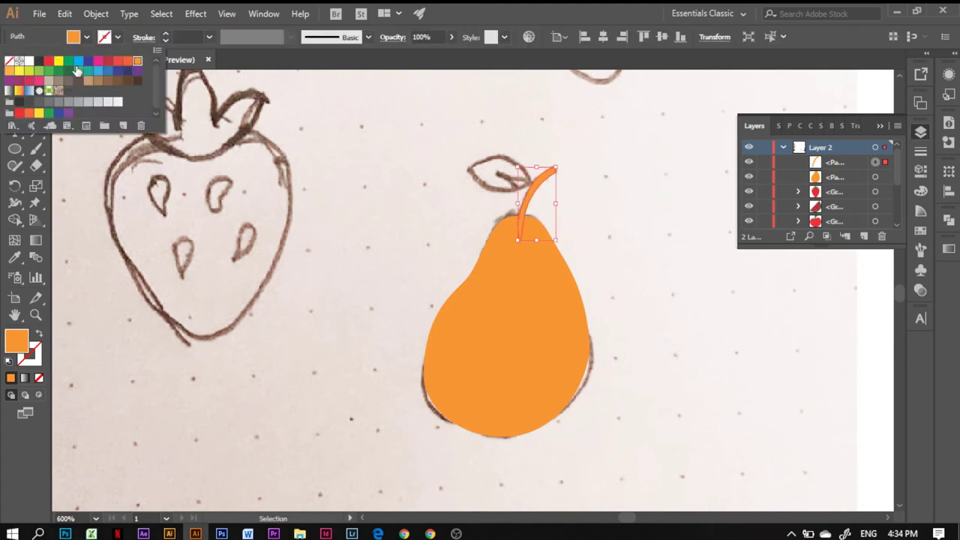
left_click(60, 83)
- Draw a leaf, group it with the stem, and send them behind the pear
left_click_drag(470, 173, 522, 140)
key("v")
left_click(490, 150)
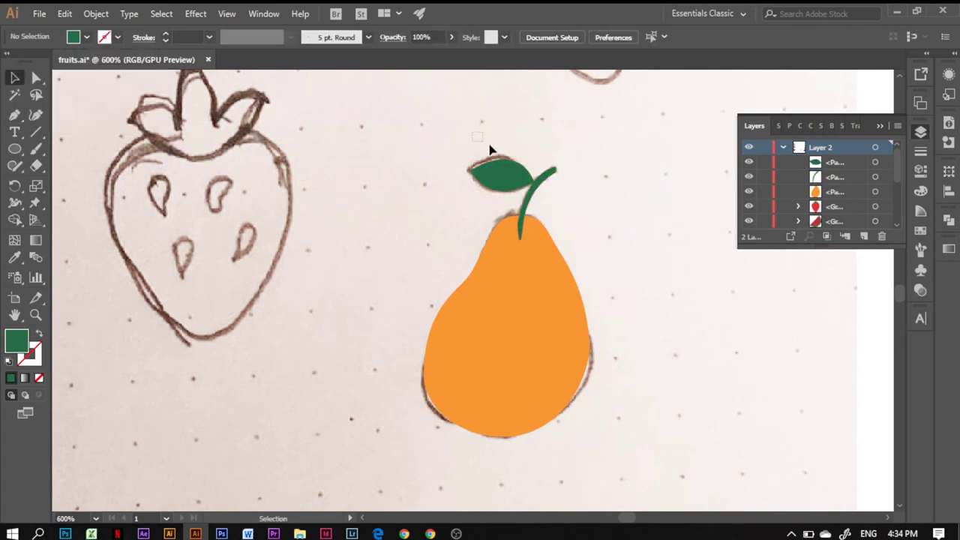
key("ctrl+g")
right_click(524, 183)
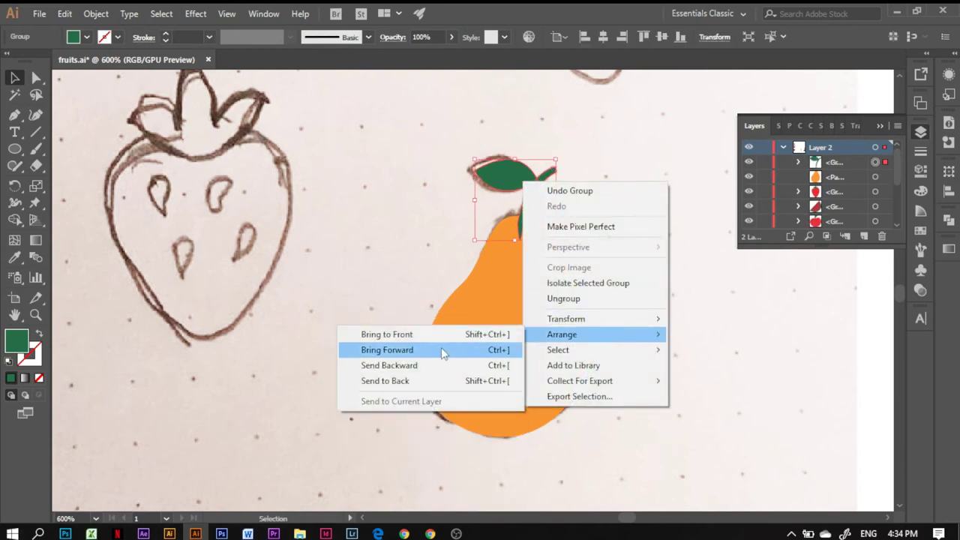
left_click(390, 365)
- Draw a tapered, darker-orange width-profile curve down the pear's right side
left_click(525, 227)
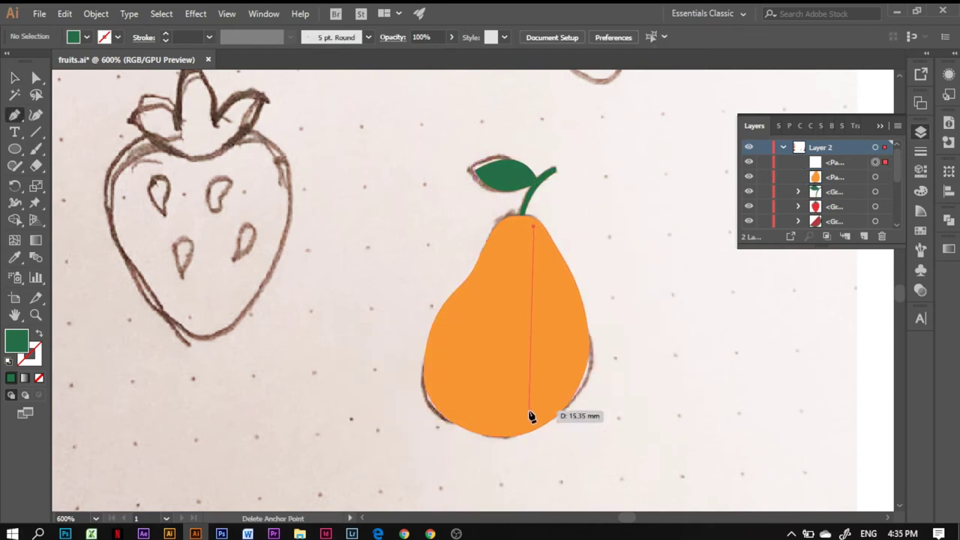
left_click_drag(528, 417, 70, 333)
key("shift+x")
key("v")
left_click(73, 37)
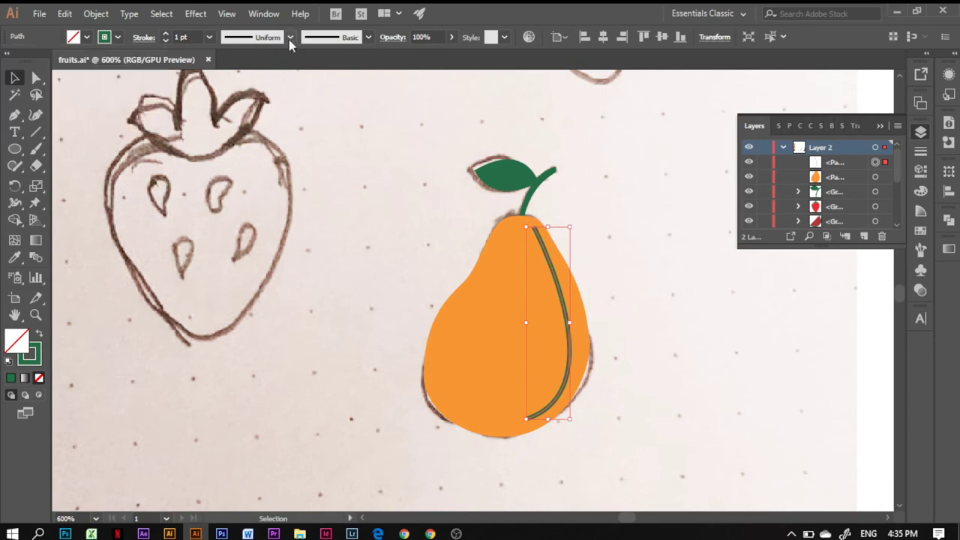
left_click(104, 36)
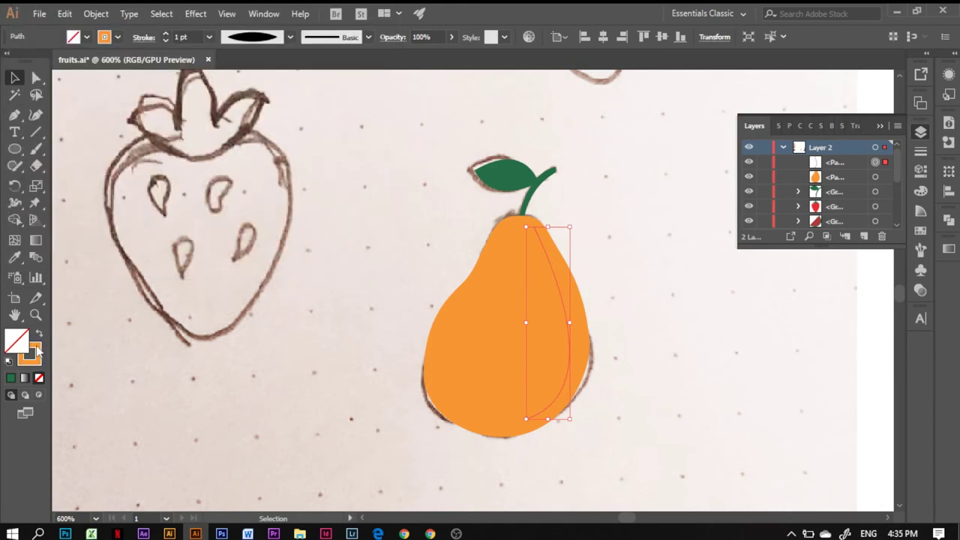
left_click(364, 59)
left_click(628, 375)
key("ctrl+minus")
key("ctrl+minus")
key("ctrl+minus")
key("ctrl+minus")
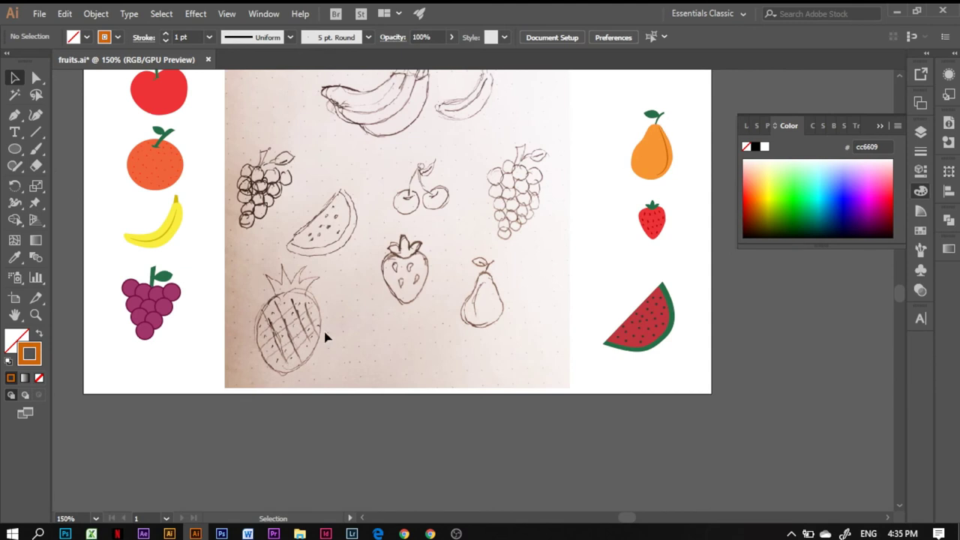
- Reposition the pear lower, above the strawberry
left_click_drag(652, 218, 626, 250)
left_click_drag(650, 174, 660, 199)
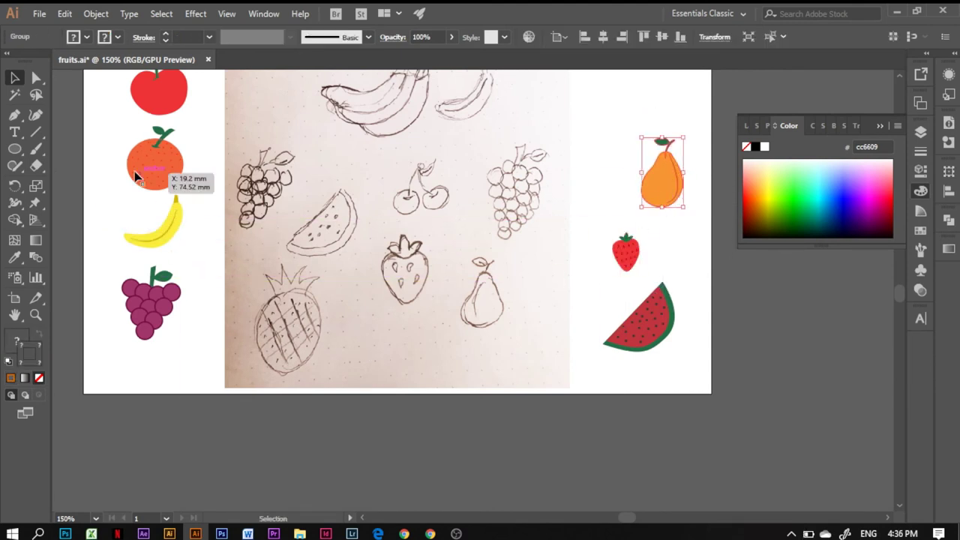
key("p")
left_click(250, 354)
- Trace the pineapple's oval body and fill it orange
left_click(268, 287)
left_click(293, 291)
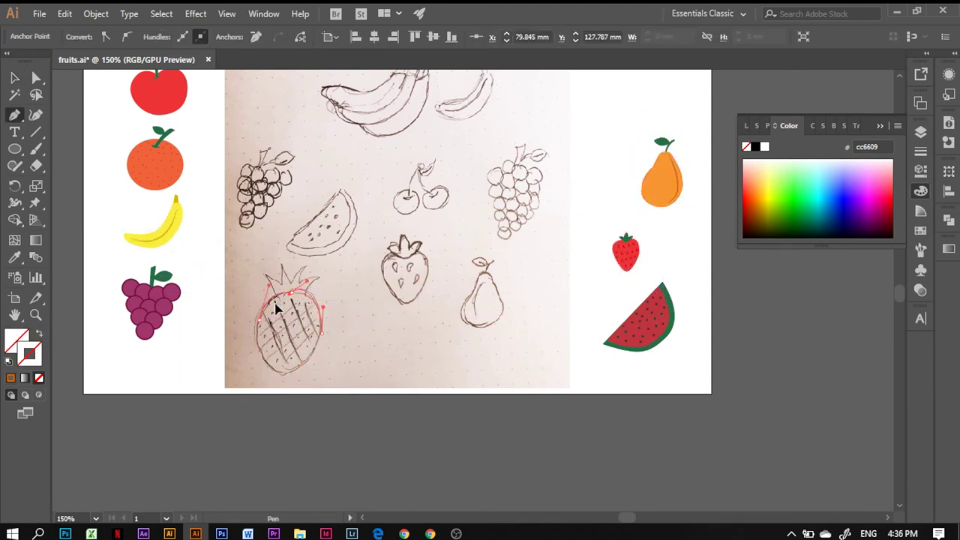
left_click(290, 374)
left_click(257, 330)
key("v")
left_click(87, 37)
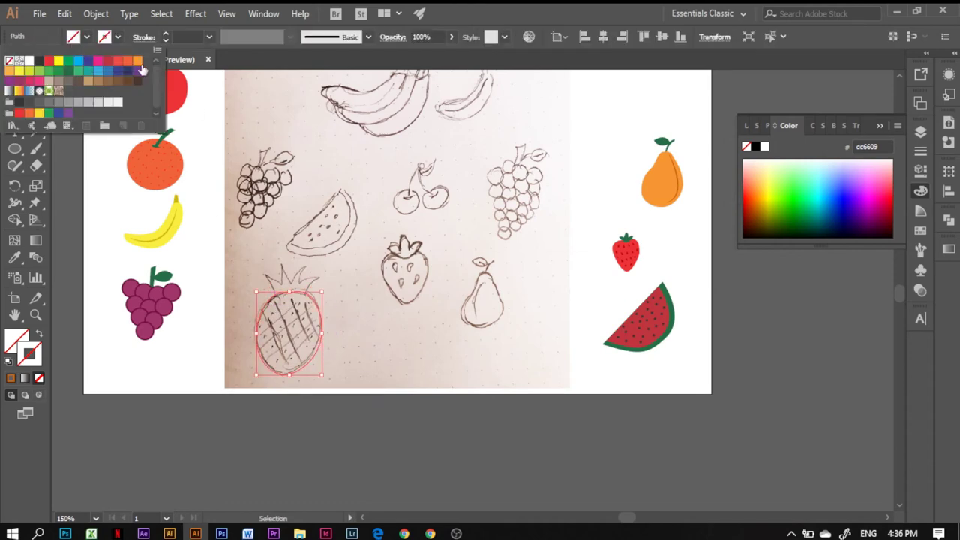
left_click(27, 71)
- Trace the pineapple's spiky leafy crown and fill it green
key("ctrl+equal")
key("ctrl+equal")
left_click_drag(676, 518, 628, 520)
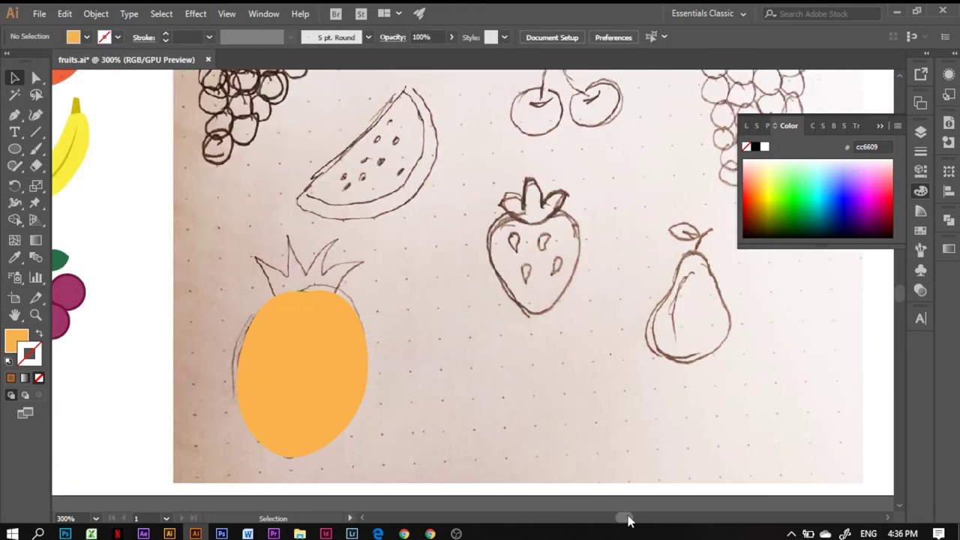
key("p")
left_click(280, 303)
left_click_drag(255, 259, 289, 282)
left_click(307, 278)
left_click_drag(336, 236, 366, 235)
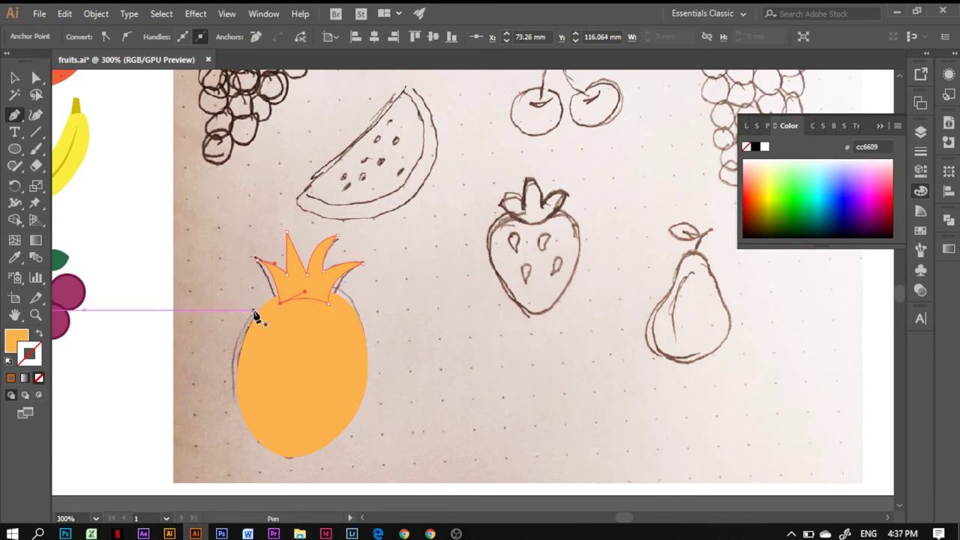
left_click(255, 315)
left_click(34, 36)
left_click(75, 90)
- Draw a diagonal stripe across the orange pineapple body
left_click(300, 360, "ctrl")
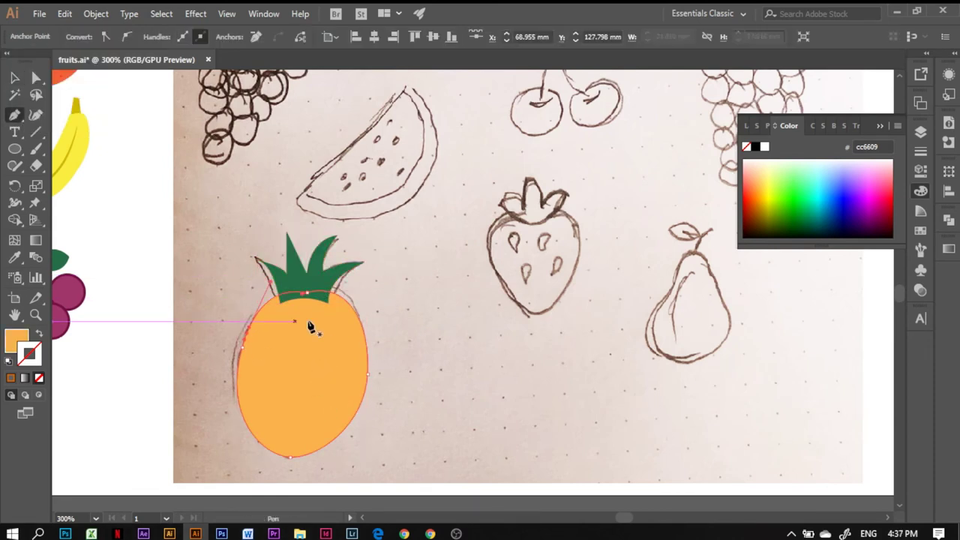
left_click(258, 336)
left_click(350, 311)
- Make the first stripe an orange stroke with an elliptical width profile and copy it down the pineapple
left_click(320, 321, "ctrl")
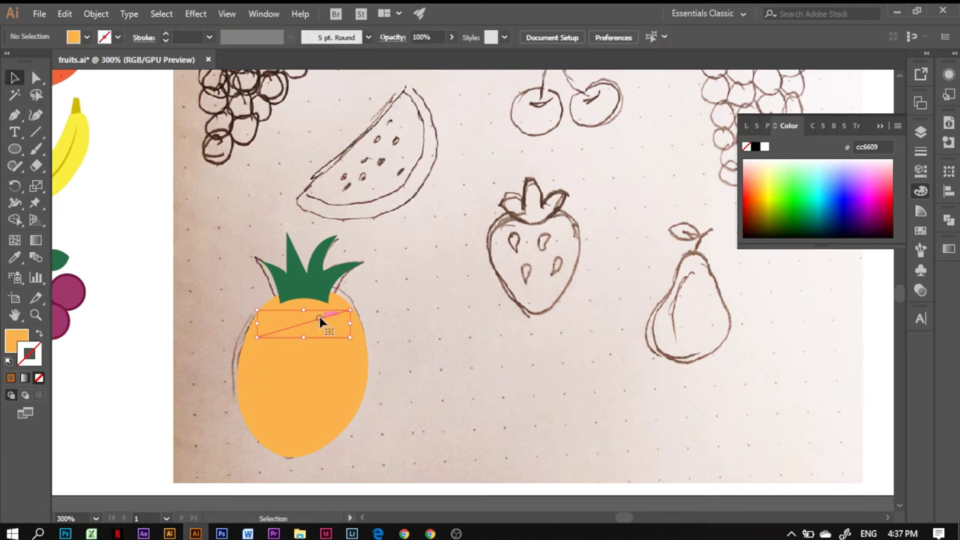
key("shift+x")
left_click(290, 37)
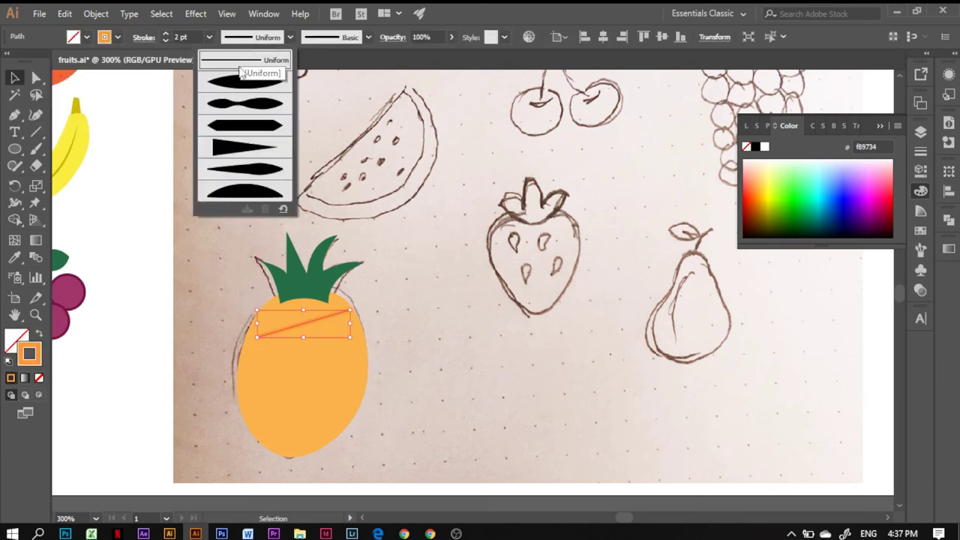
left_click(245, 81)
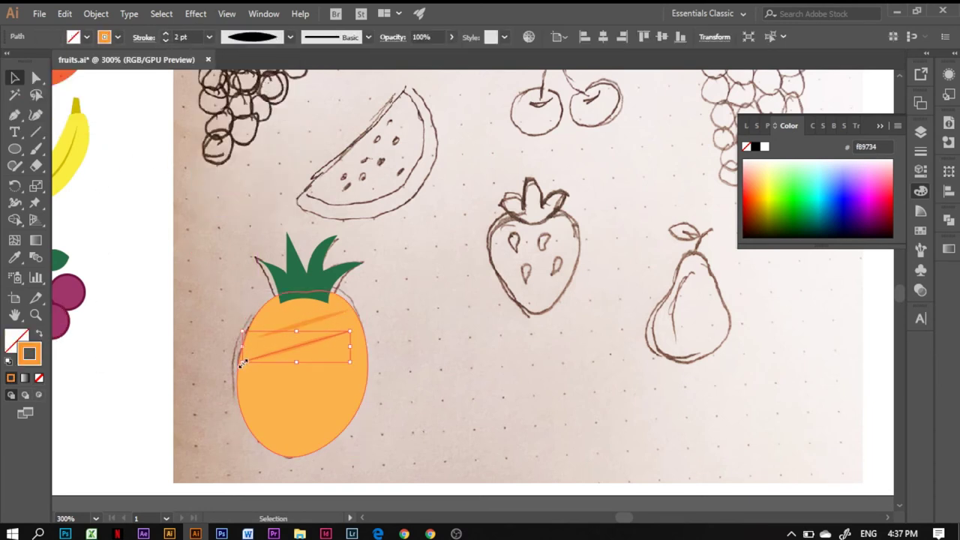
mouse_move(322, 347)
left_mouse_down()
mouse_move(350, 357)
mouse_move(324, 400)
mouse_move(366, 403)
left_mouse_up()
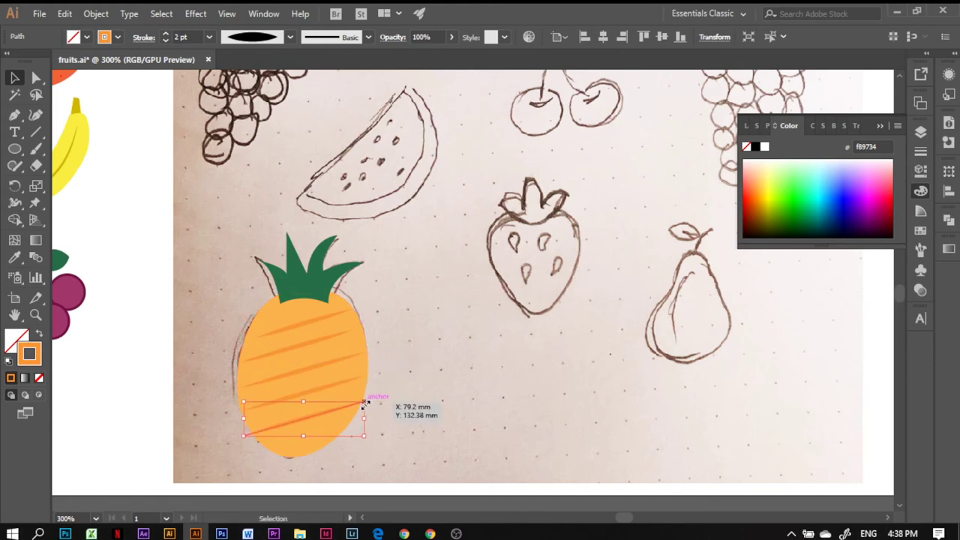
- Reposition the lowest stripe at the pineapple's bottom edge
key("a")
left_click_drag(290, 439, 350, 409)
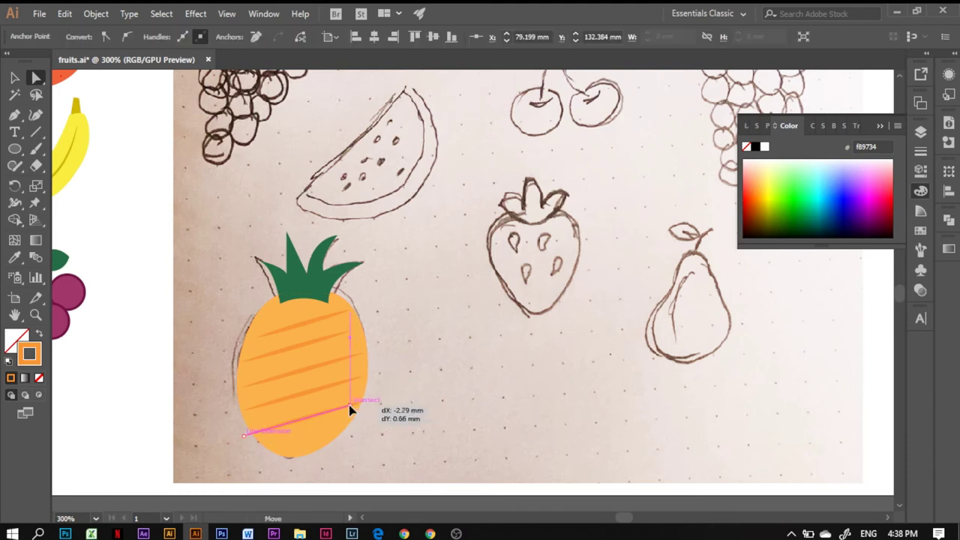
left_click_drag(299, 431, 360, 430)
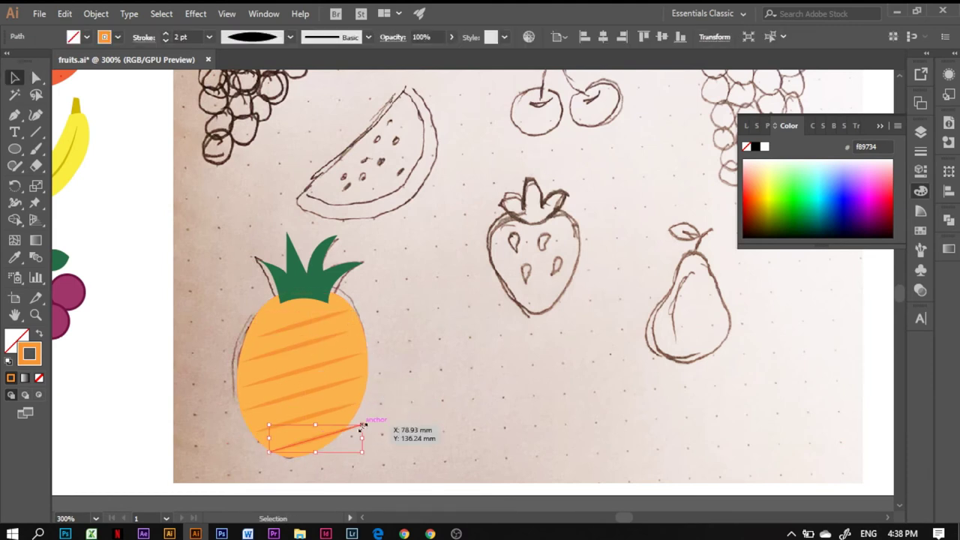
key("Right")
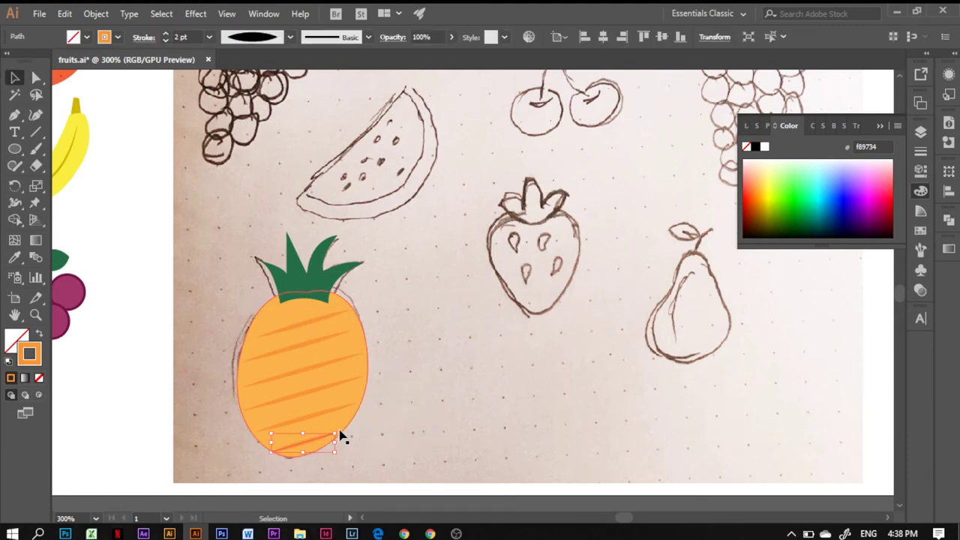
- Draw two crossing stripes from the pineapple's top down to its bottom
key("p")
left_click(272, 322)
left_click(289, 456)
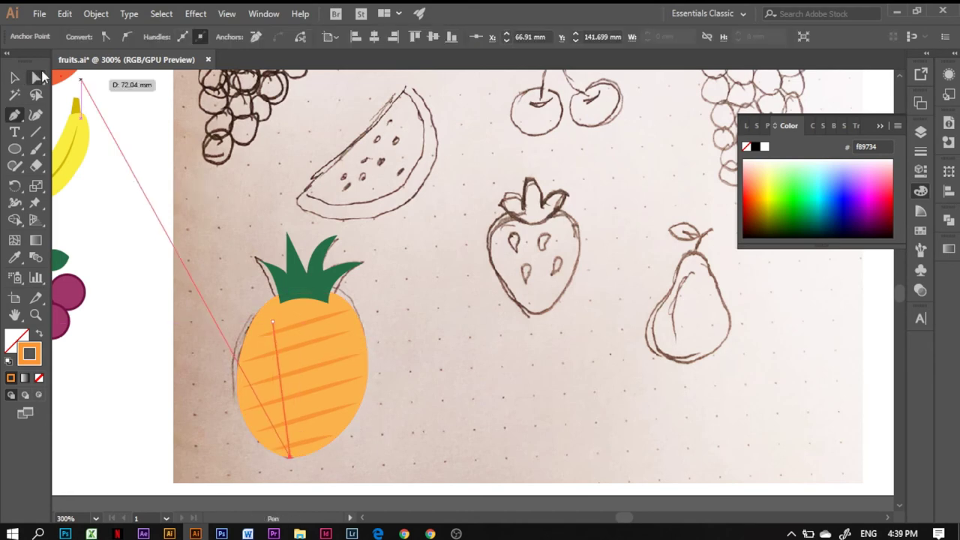
key("ctrl+p")
key("Escape")
left_click(295, 315)
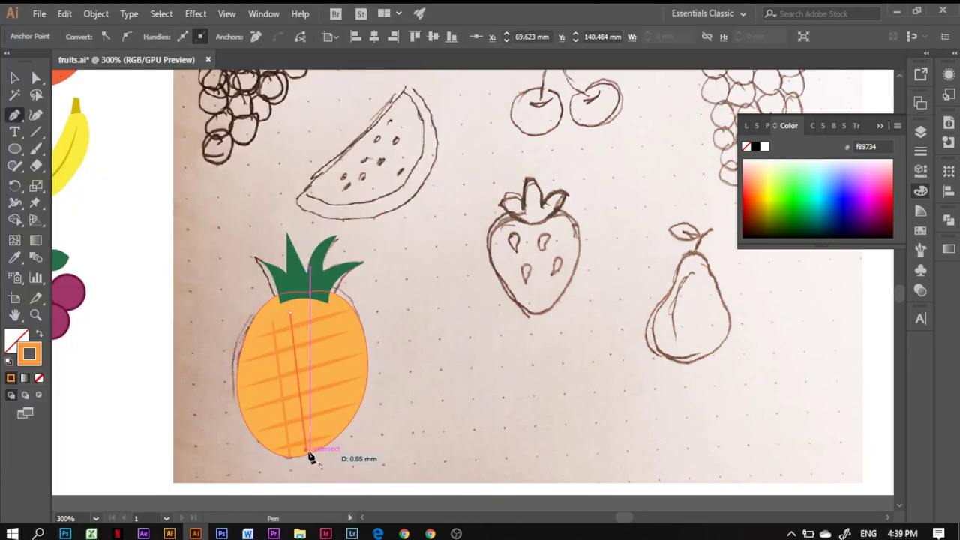
left_click(311, 455)
key("v")
left_click(435, 343)
- Add further stripes on the pineapple's left and right sides
key("p")
left_click(253, 327)
left_click(272, 455)
key("v")
left_click(132, 175)
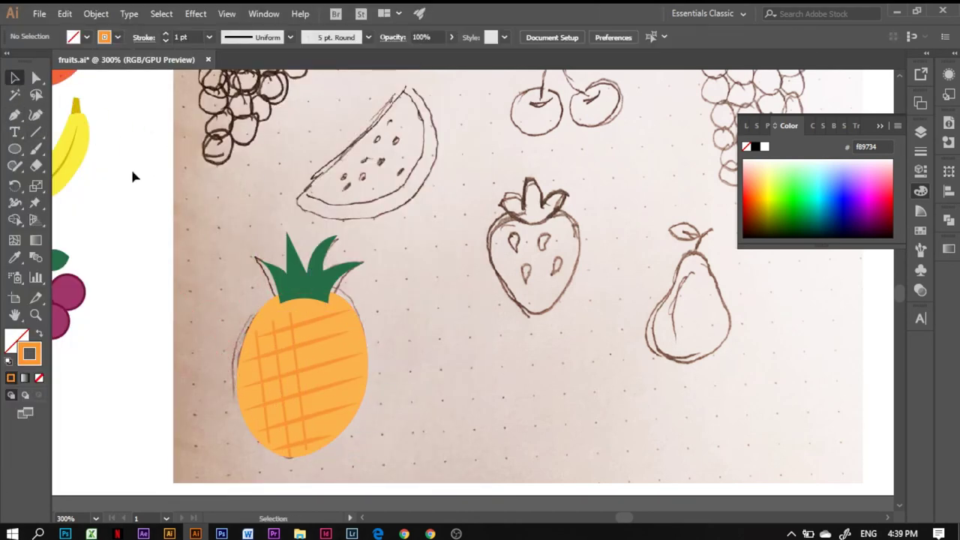
left_click(330, 309)
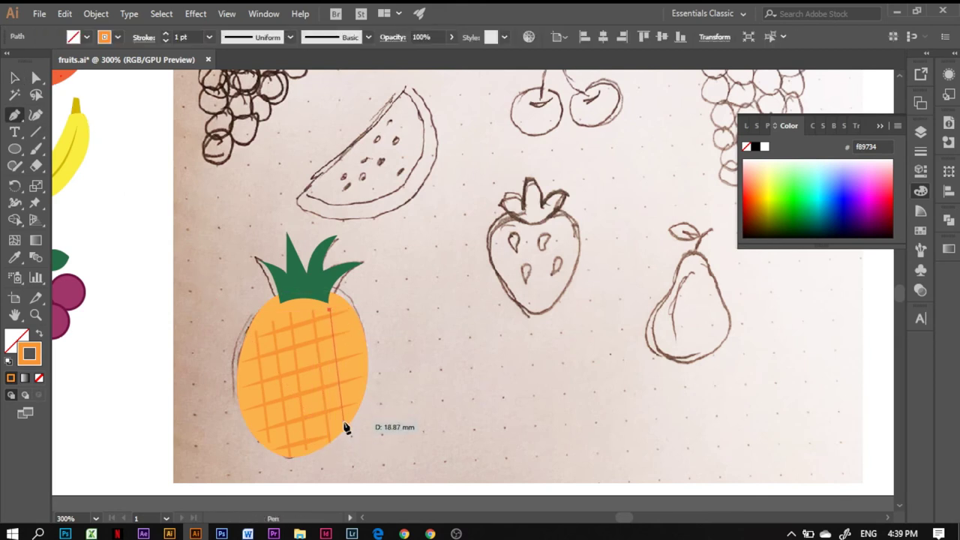
left_click(347, 422)
key("v")
- Apply the tapered elliptical width profile to the vertical stripes
left_click(337, 337)
left_click(289, 37)
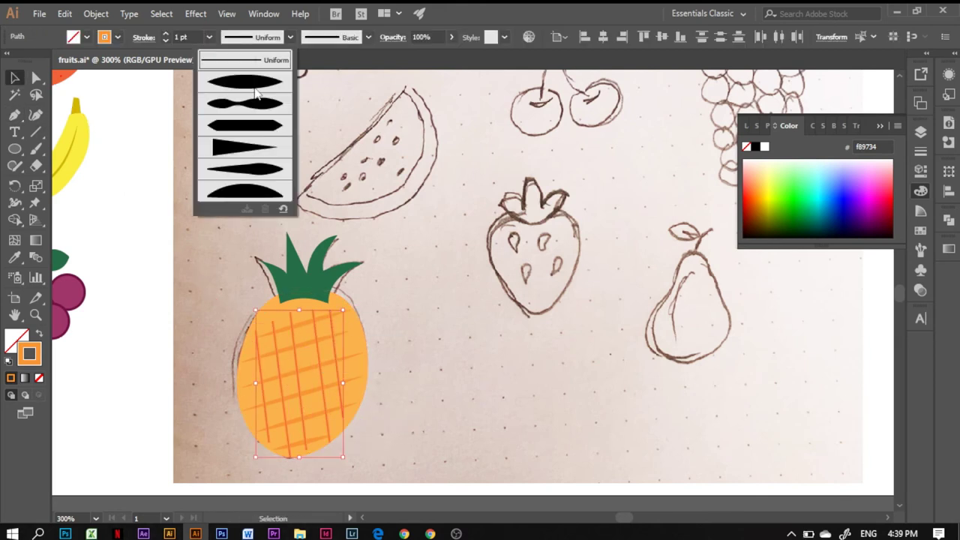
left_click(240, 78)
left_click(244, 381)
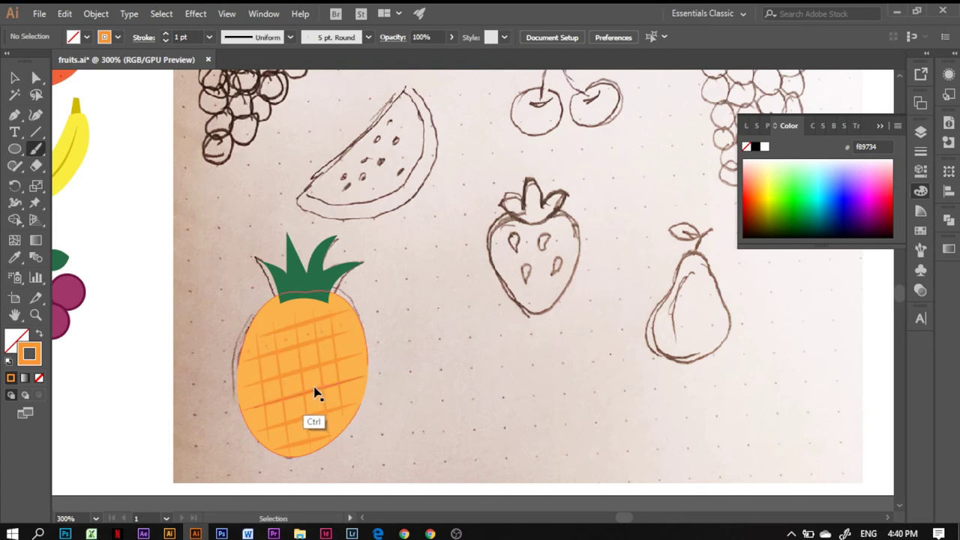
- Adjust the leaves' arrangement and move the finished pineapple to the artboard's top right
key("ctrl+space")
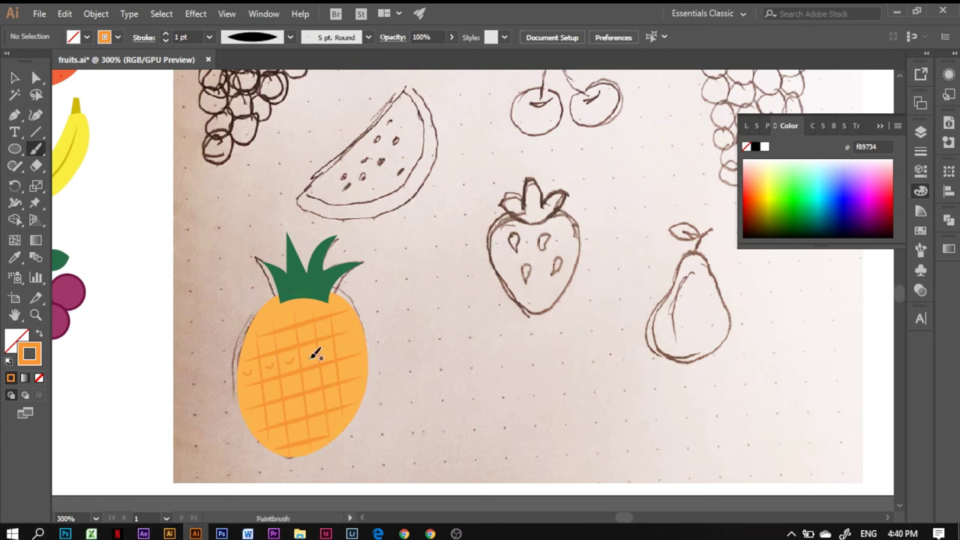
left_click(14, 77)
left_click(353, 443)
left_click(336, 297)
right_click(315, 233)
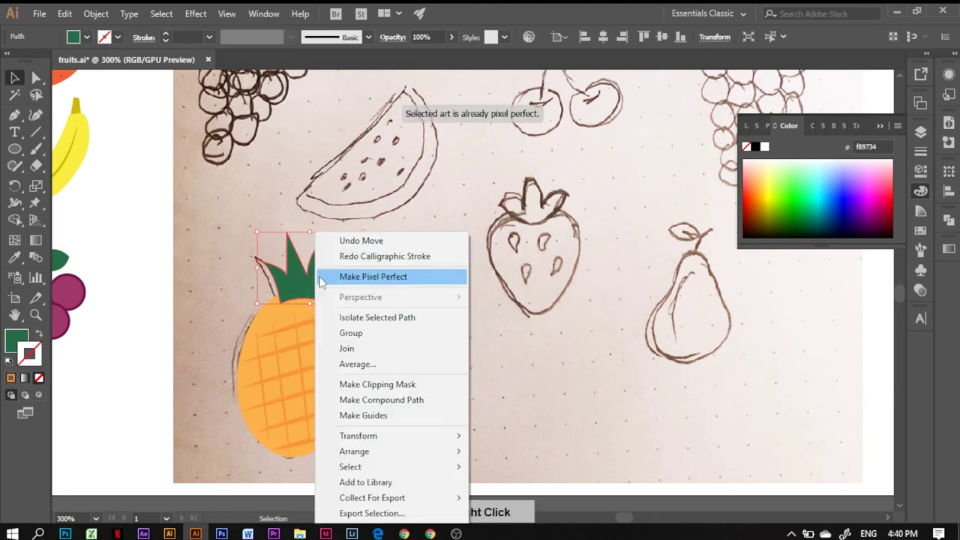
left_click(381, 496)
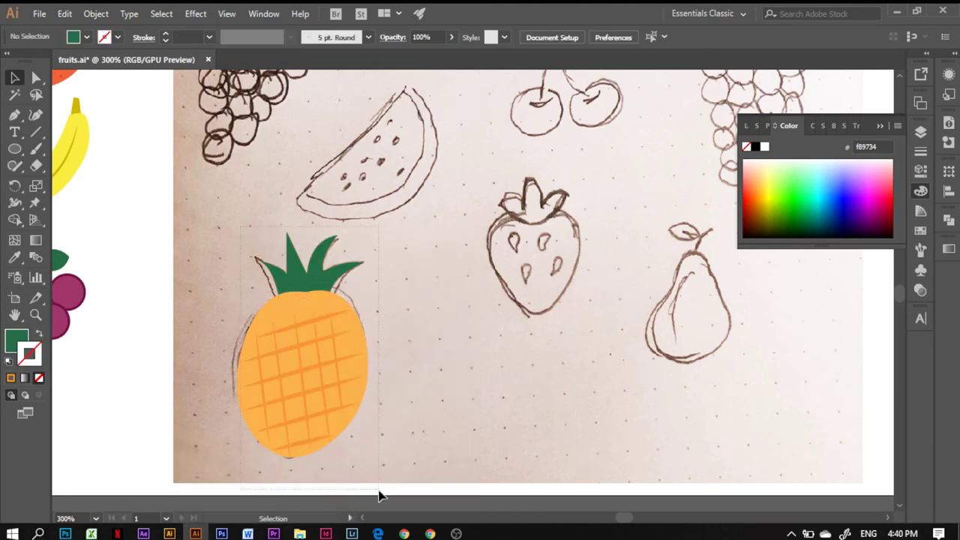
key("ctrl+1")
left_click_drag(418, 308, 646, 108)
- Hide the pencil sketch layer and move the cherries, apple and pineapple toward the centre
key("F7")
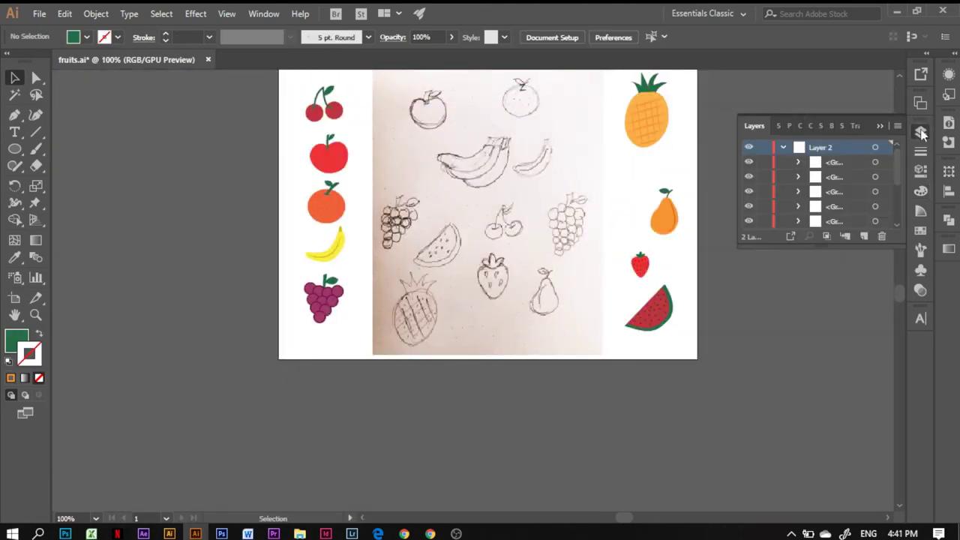
left_click(749, 222)
left_click_drag(324, 105, 494, 144)
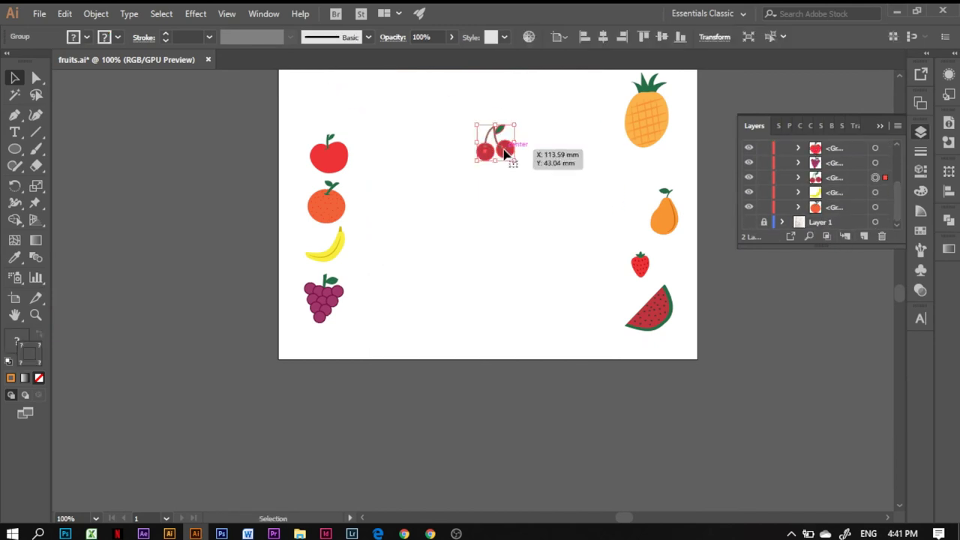
left_click_drag(329, 156, 451, 168)
left_click_drag(647, 113, 551, 162)
- Cluster the pear, strawberry, watermelon, cherries, banana, grapes and orange together
left_click_drag(664, 214, 465, 114)
left_click_drag(643, 276, 574, 121)
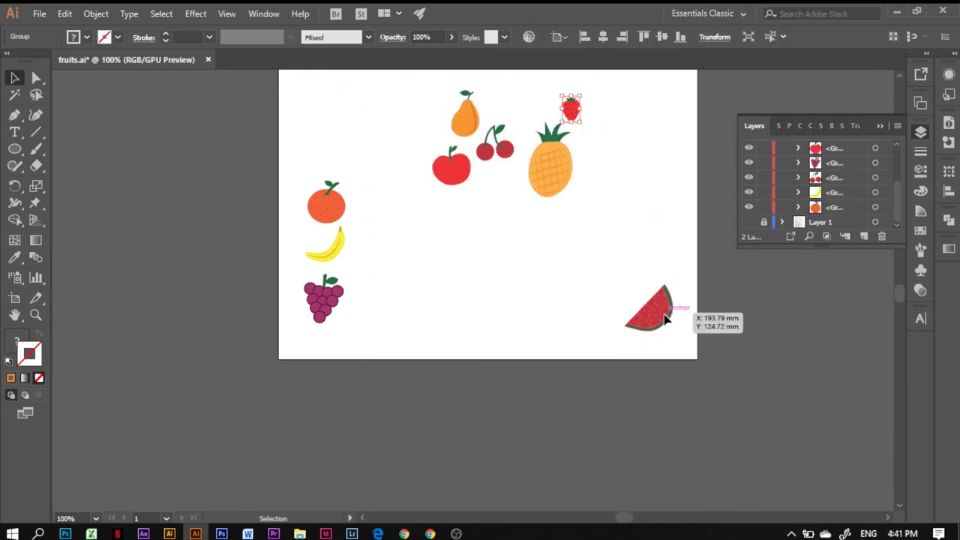
left_click_drag(664, 317, 501, 203)
left_click_drag(496, 144, 591, 161)
mouse_move(337, 260)
left_mouse_down()
mouse_move(505, 138)
mouse_move(516, 149)
left_mouse_up()
left_click_drag(339, 296, 457, 222)
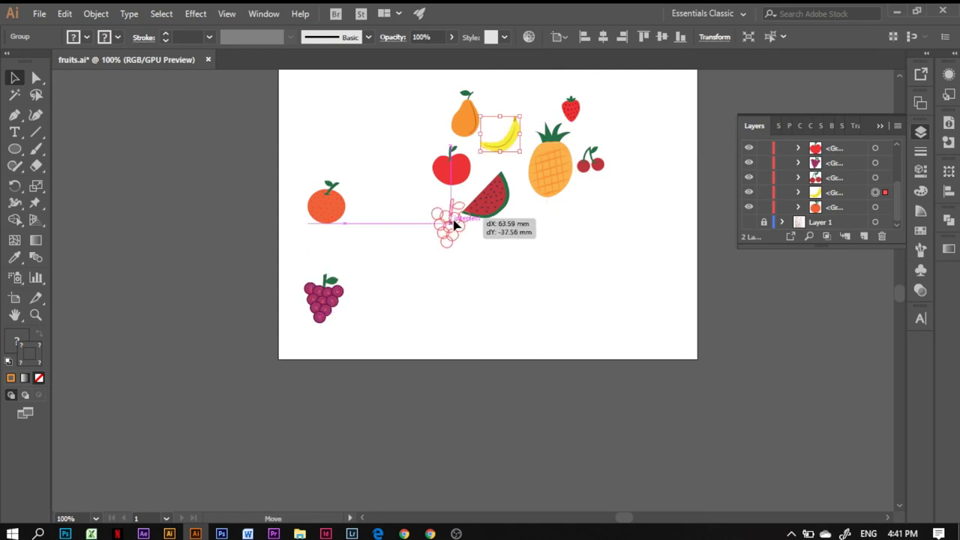
left_click_drag(327, 204, 531, 233)
- Select all the fruits and scale the fruit group down
left_click(921, 131)
scroll(897, 290, "up", 4)
key("ctrl+a")
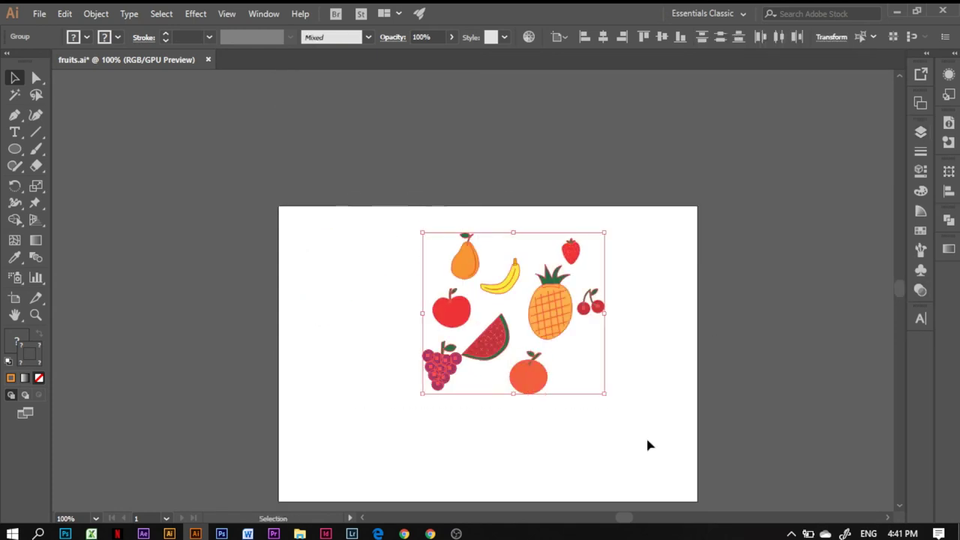
left_click(920, 131)
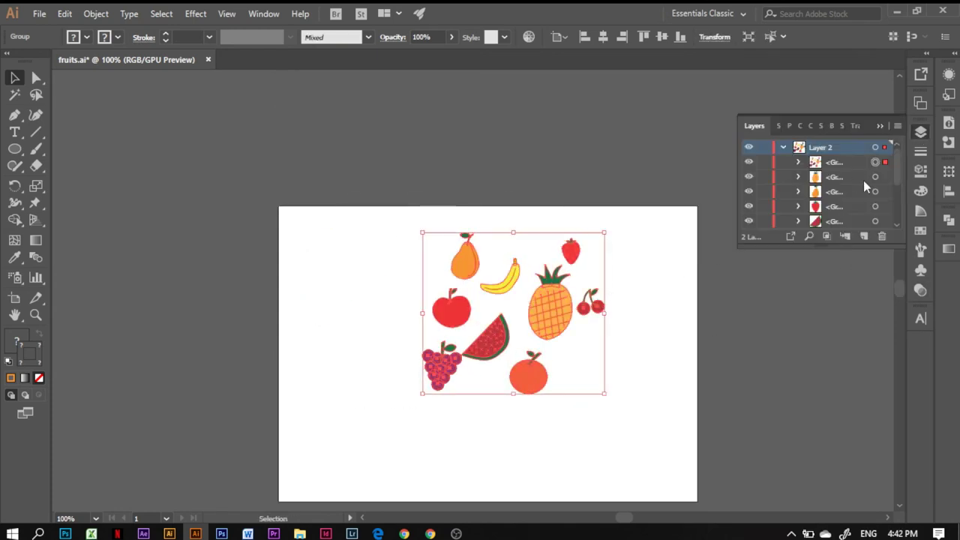
left_click_drag(897, 162, 898, 197)
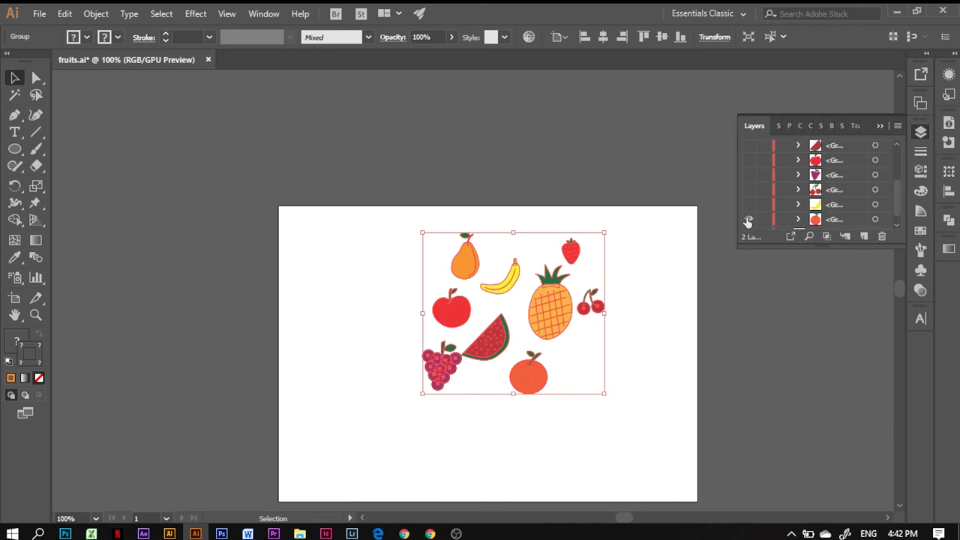
scroll(748, 222, "down", 2)
left_click_drag(604, 234, 575, 300)
left_click(575, 300)
key("ctrl+plus")
- Enter the fruit group, nudge the watermelon, and zoom in to 400%
double_click(471, 399)
left_click_drag(471, 398, 481, 390)
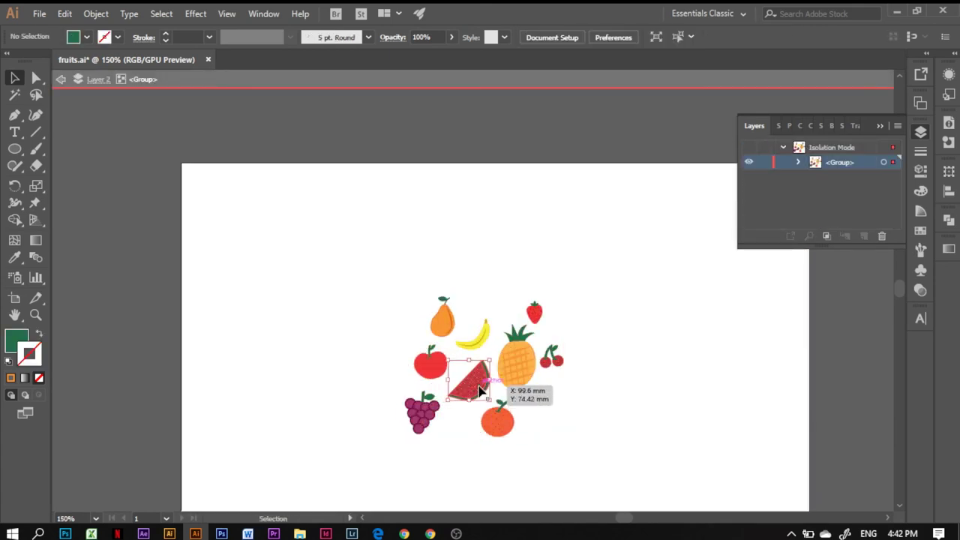
key("ctrl+plus")
key("ctrl+plus")
key("ctrl+plus")
key("ctrl+shift+a")
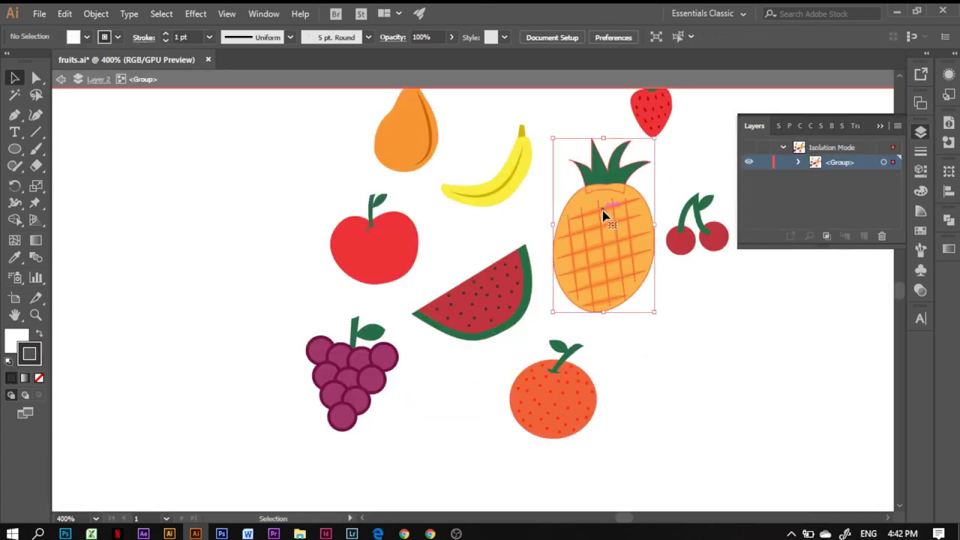
- Isolate the pineapple and select its crosshatch lines
double_click(604, 217)
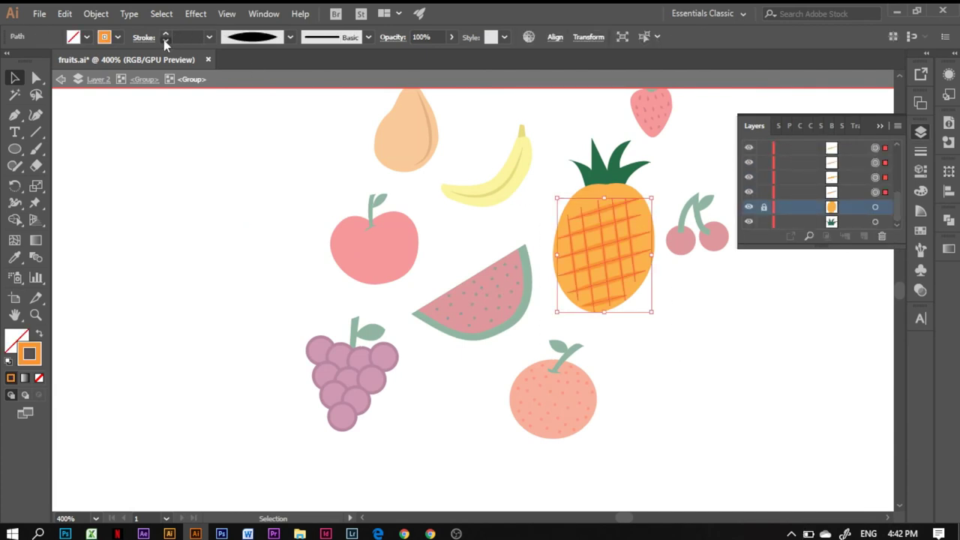
key("Escape")
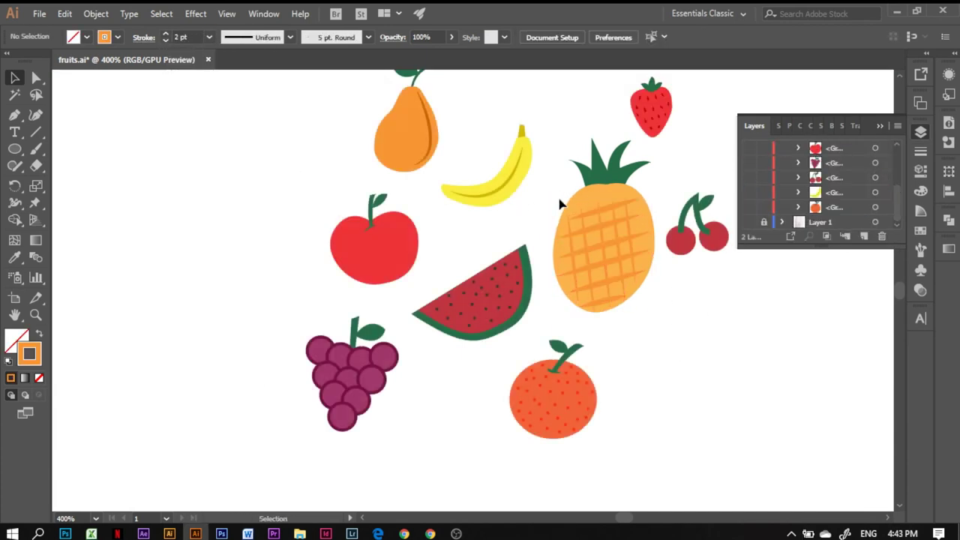
double_click(578, 210)
left_click(592, 217)
left_click(604, 221)
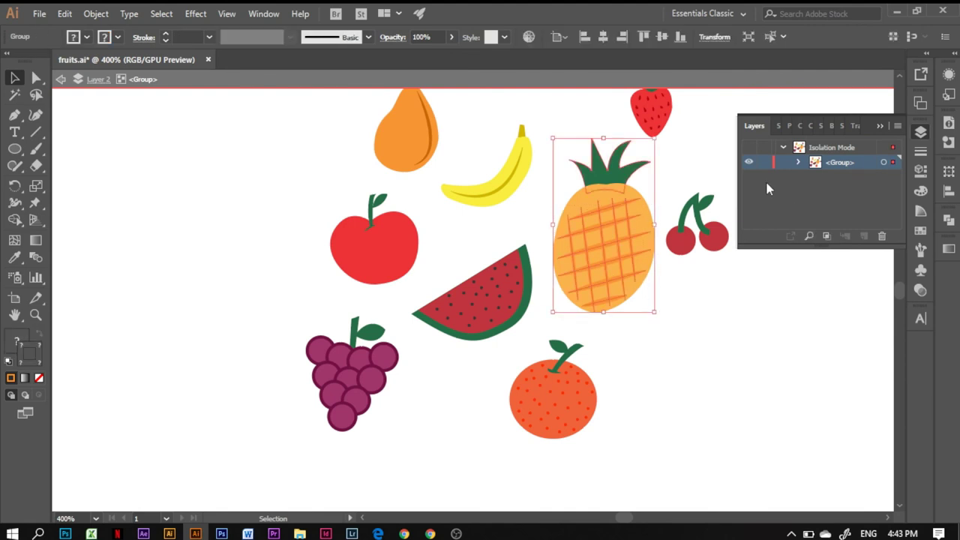
double_click(582, 282)
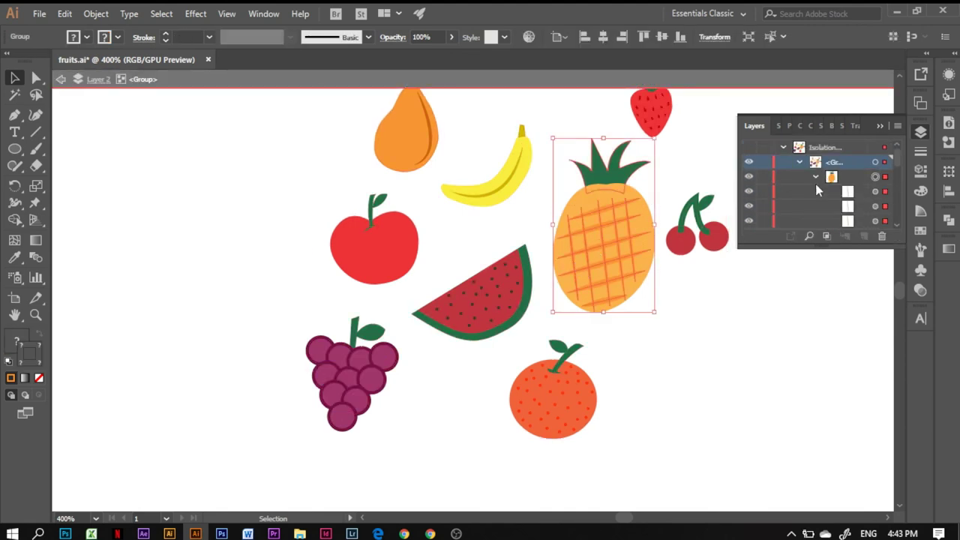
double_click(610, 212)
left_click(608, 257)
- Set the crosshatch lines to a 0.5 pt stroke and group them
left_click(210, 37)
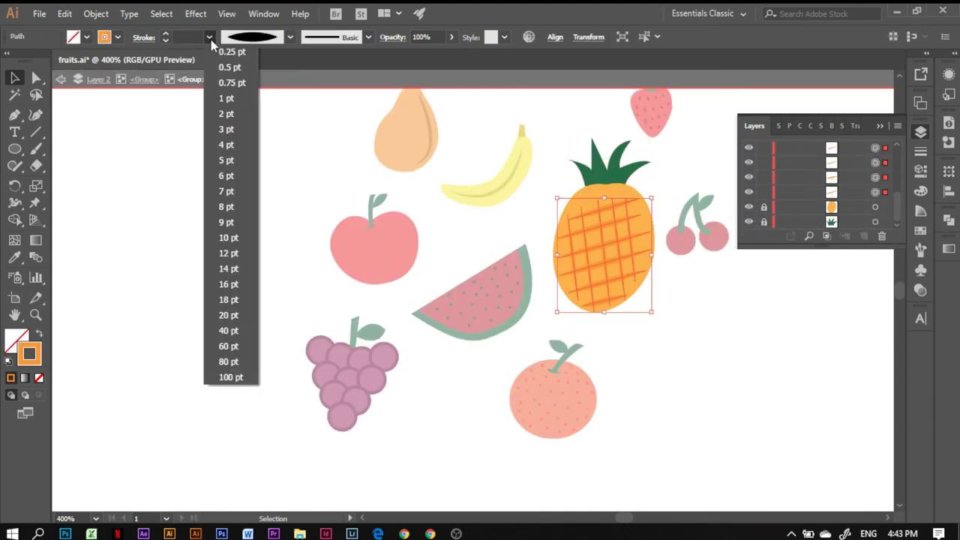
left_click(225, 66)
left_click(353, 189)
key("ctrl+g")
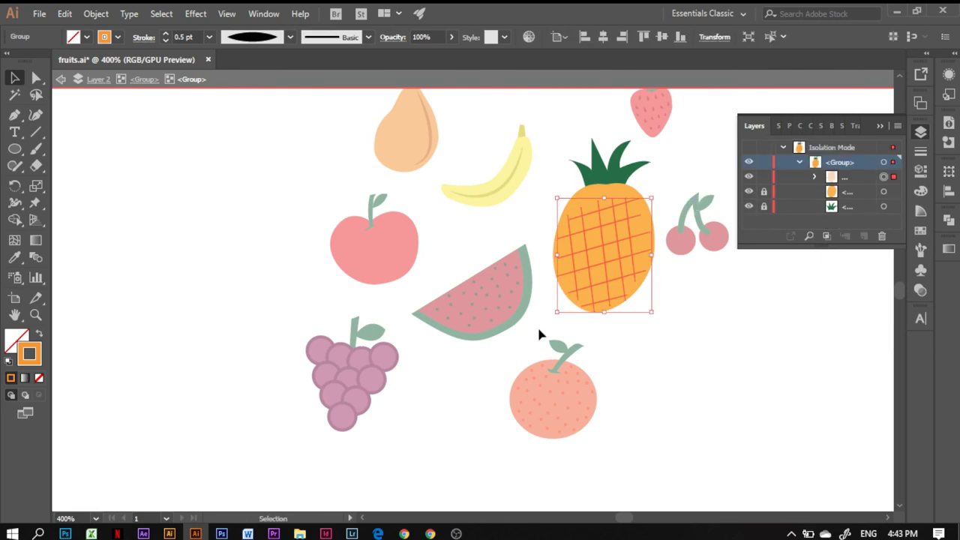
left_click(539, 330)
- Recolour the grouped lines lighter orange (f89734) and exit isolation mode
left_click(588, 250)
double_click(28, 353)
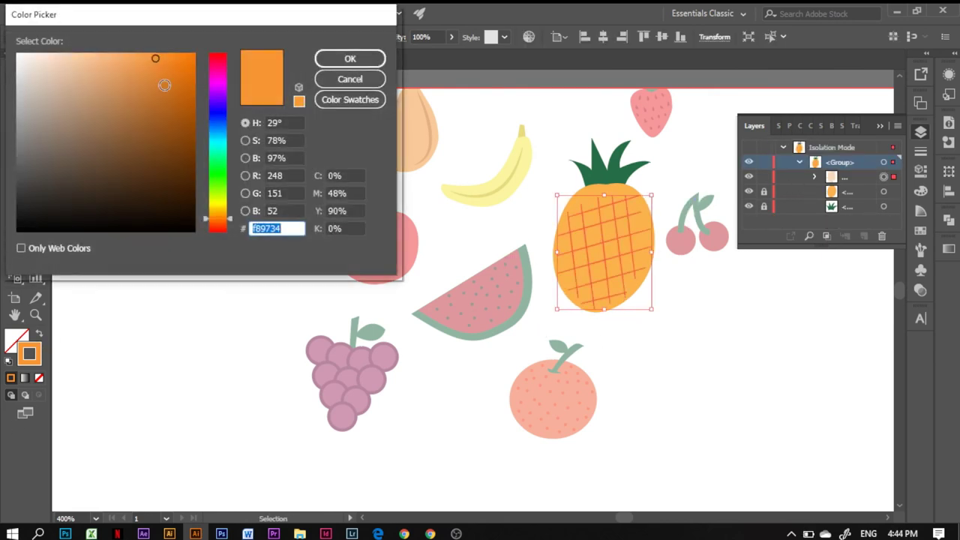
left_click(348, 56)
left_click(61, 78)
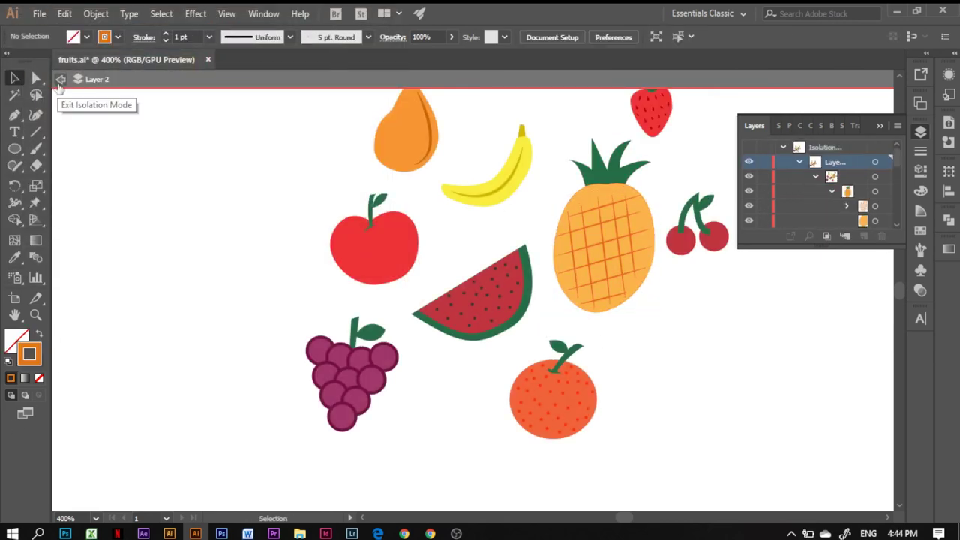
- Make a new Hex by Row pattern from all the fruits
key("ctrl+minus")
key("ctrl+minus")
key("ctrl+minus")
left_click_drag(403, 195, 582, 352)
left_click(96, 14)
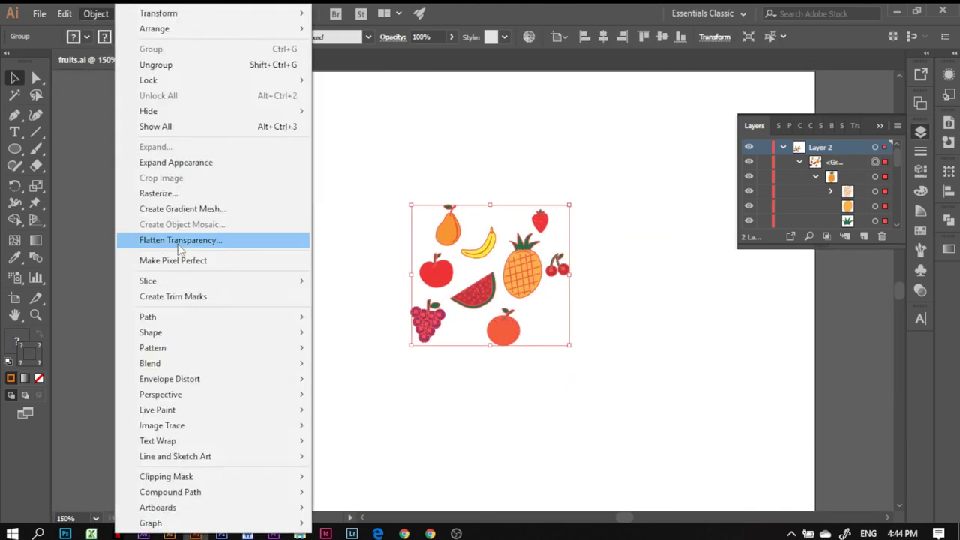
left_click(337, 344)
left_click(615, 301)
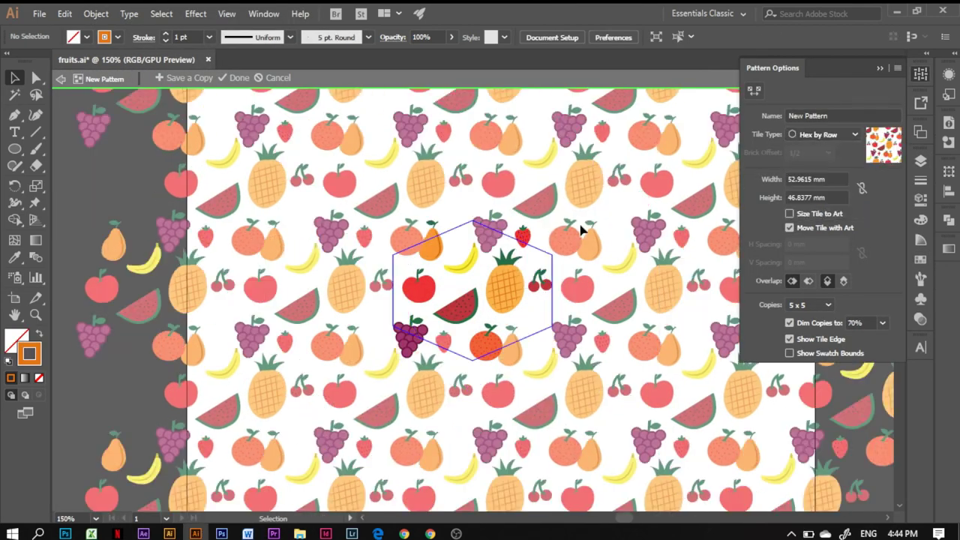
key("ctrl+plus")
key("ctrl+plus")
- Place the grapes at the hexagon's top and the banana at its lower left
left_click(352, 346)
left_click_drag(340, 378, 323, 362)
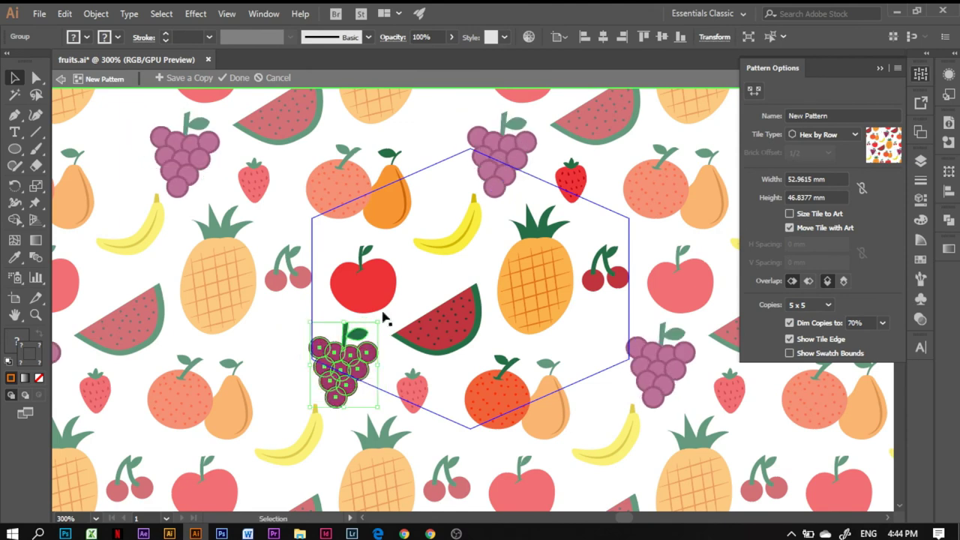
left_click_drag(443, 225, 275, 352)
left_click_drag(343, 364, 481, 199)
left_click_drag(300, 341, 355, 328)
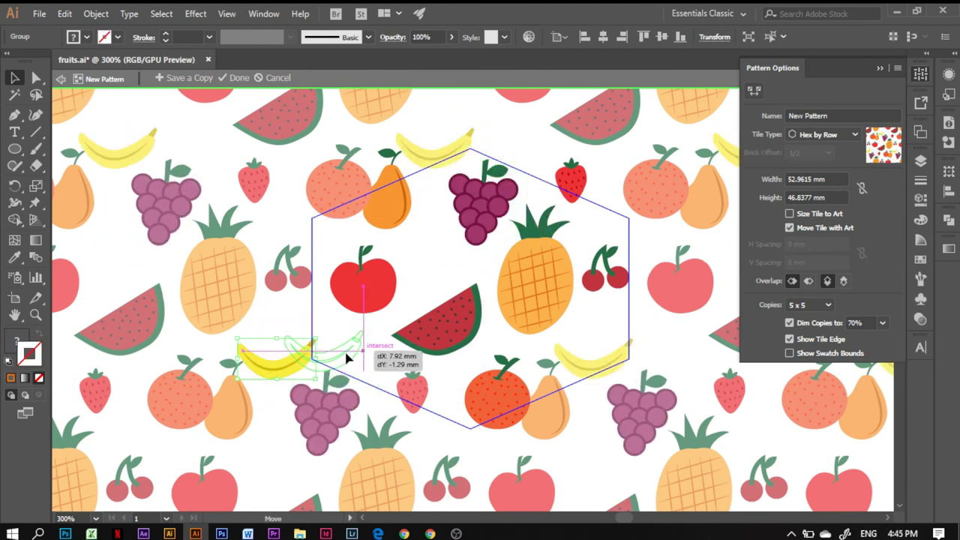
left_click_drag(483, 199, 473, 204)
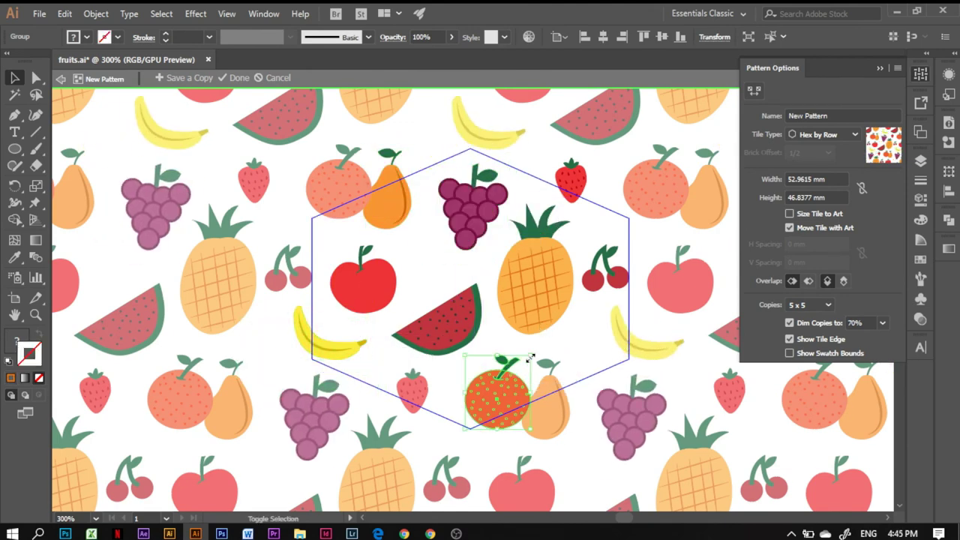
- Reposition the pear, apple, grapes, watermelon slice and cherries within the tile
left_click(387, 191)
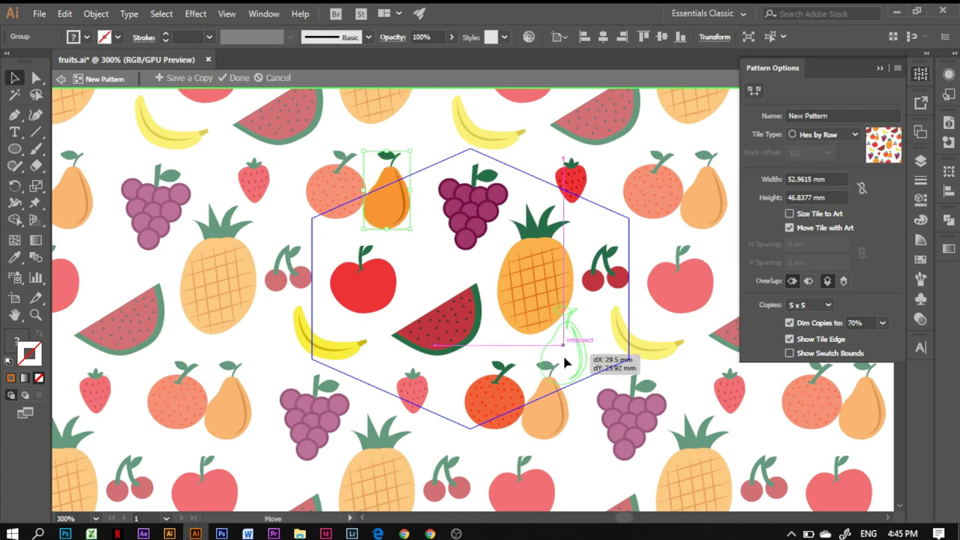
left_click_drag(564, 362, 564, 392)
left_click_drag(363, 285, 373, 274)
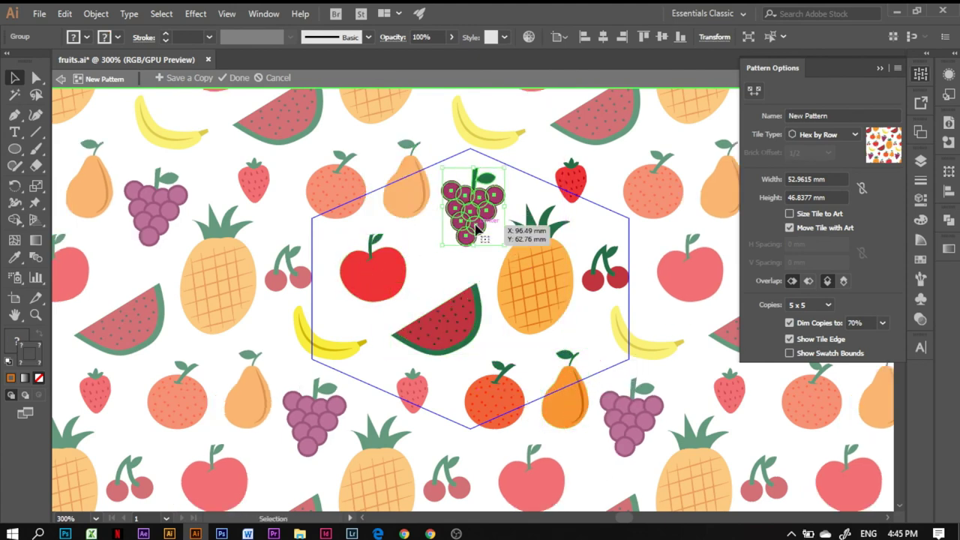
left_click_drag(474, 214, 479, 210)
left_click_drag(486, 281, 480, 258)
left_click(536, 300)
left_click_drag(606, 270, 611, 259)
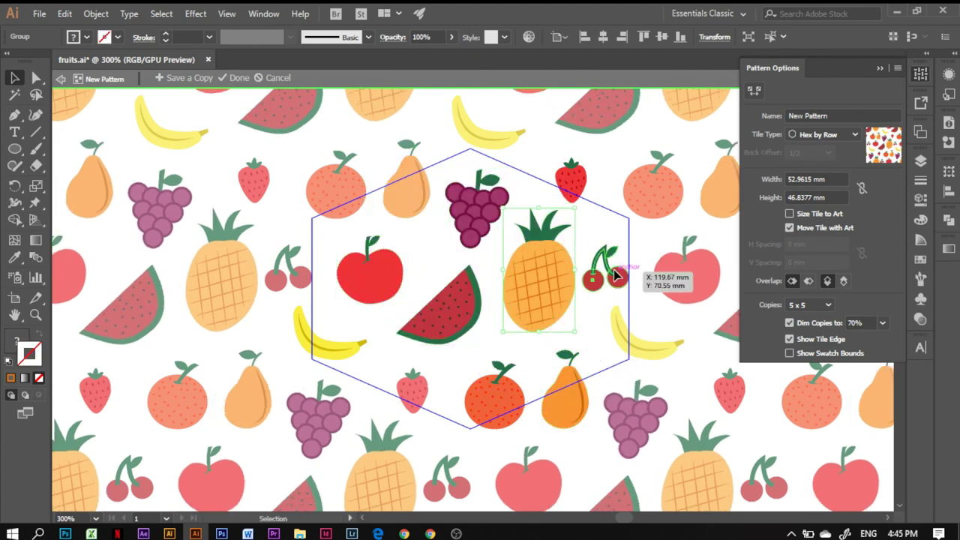
- Fine-tune the strawberry, pear, grapes, orange and pineapple positions in the hexagon
left_click(571, 180)
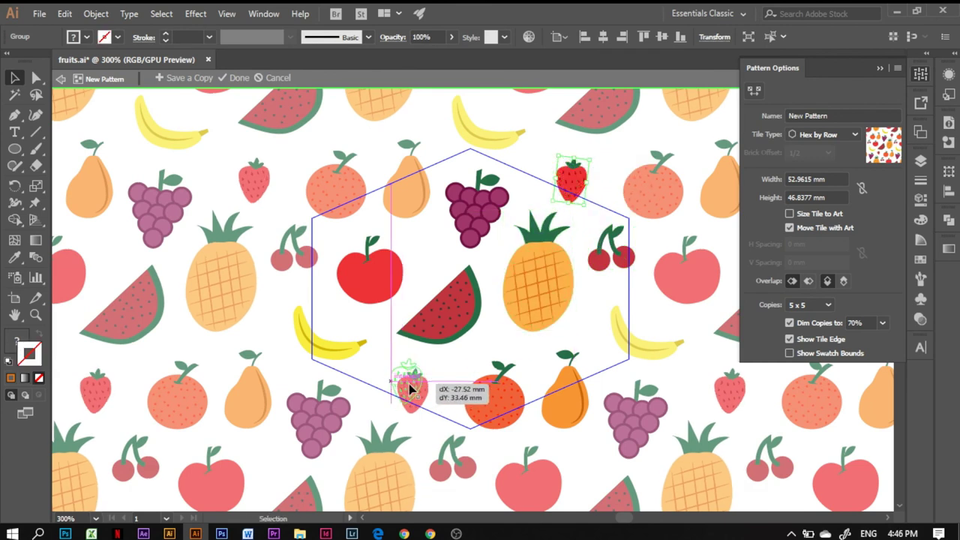
left_click_drag(409, 388, 405, 379)
left_click(558, 390)
left_click_drag(558, 390, 566, 386)
left_click_drag(568, 435, 568, 434)
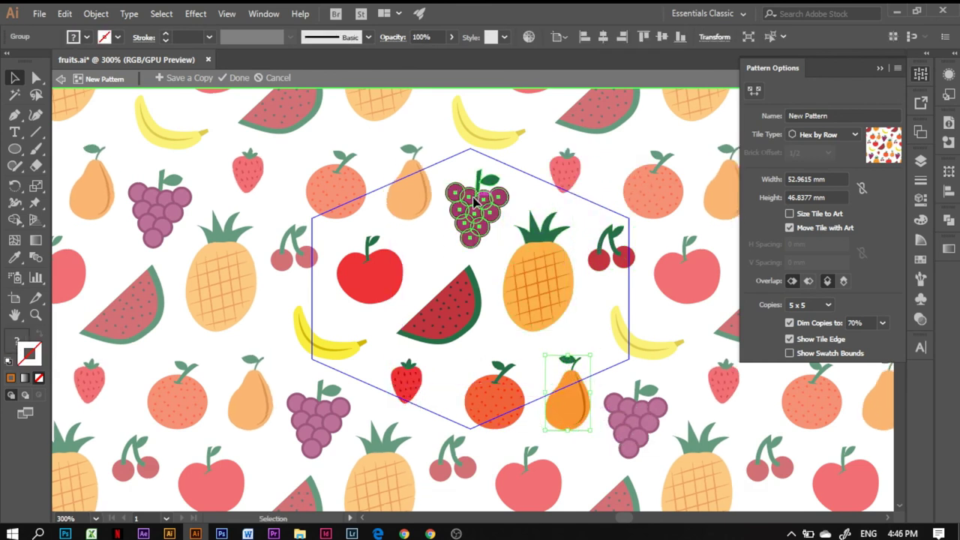
left_click_drag(477, 214, 477, 206)
left_click_drag(588, 379, 589, 376)
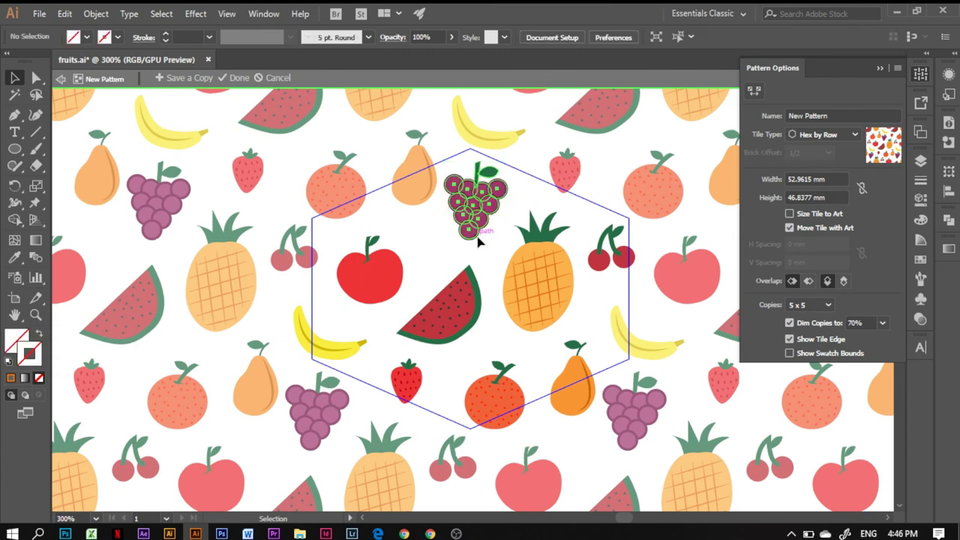
left_click_drag(472, 278, 473, 277)
left_click_drag(500, 411, 499, 404)
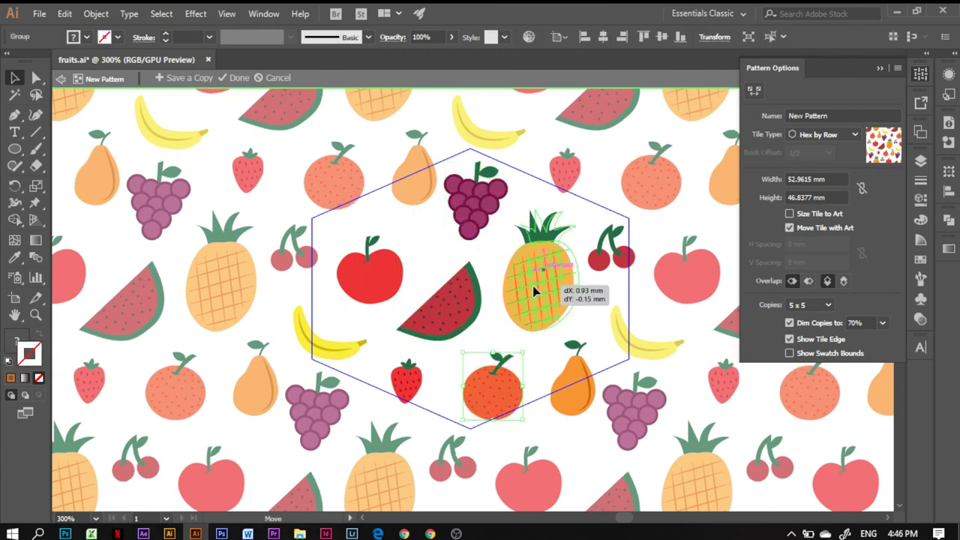
left_click_drag(528, 286, 533, 286)
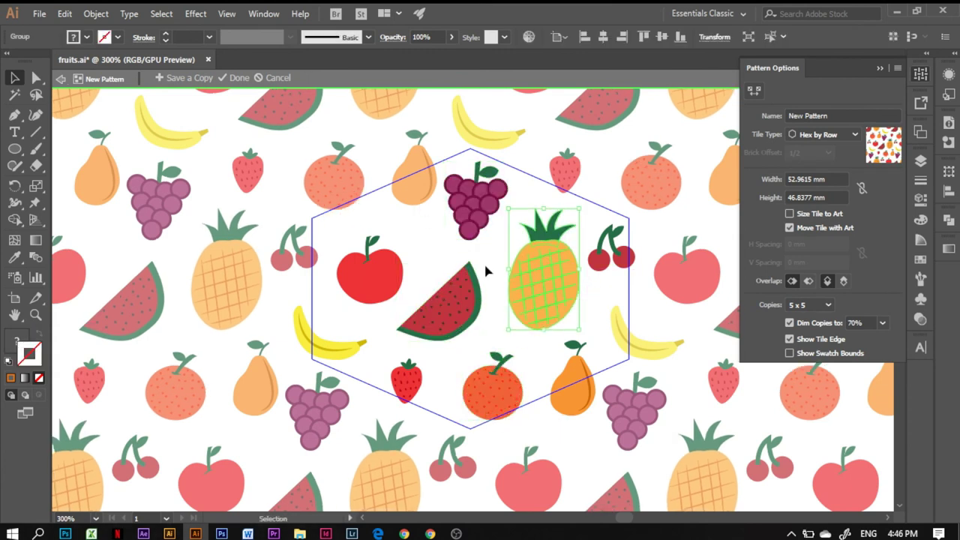
- Adjust the stroke colour of the cherries' stem
left_click(604, 248)
double_click(28, 353)
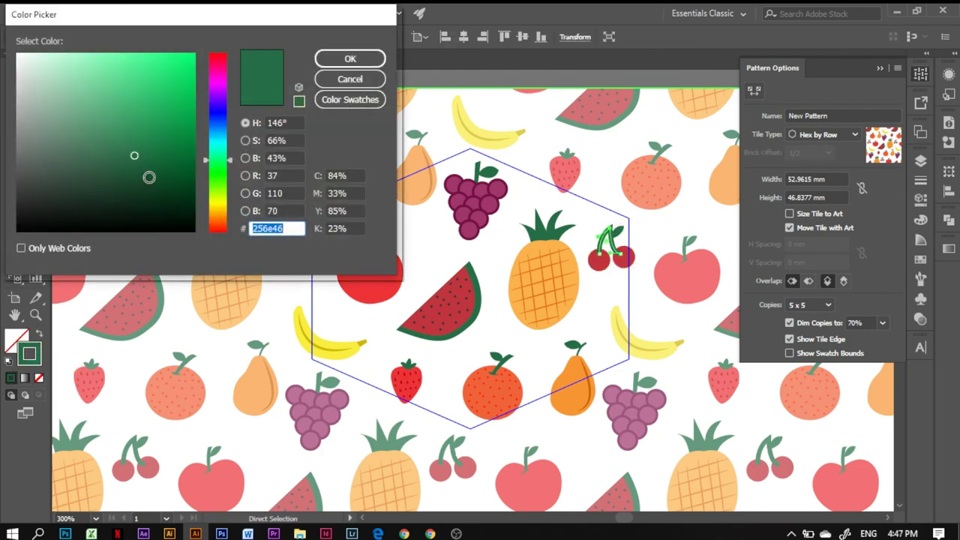
key("Escape")
- Finish and save the pattern, then view the whole artboard
key("v")
key("Escape")
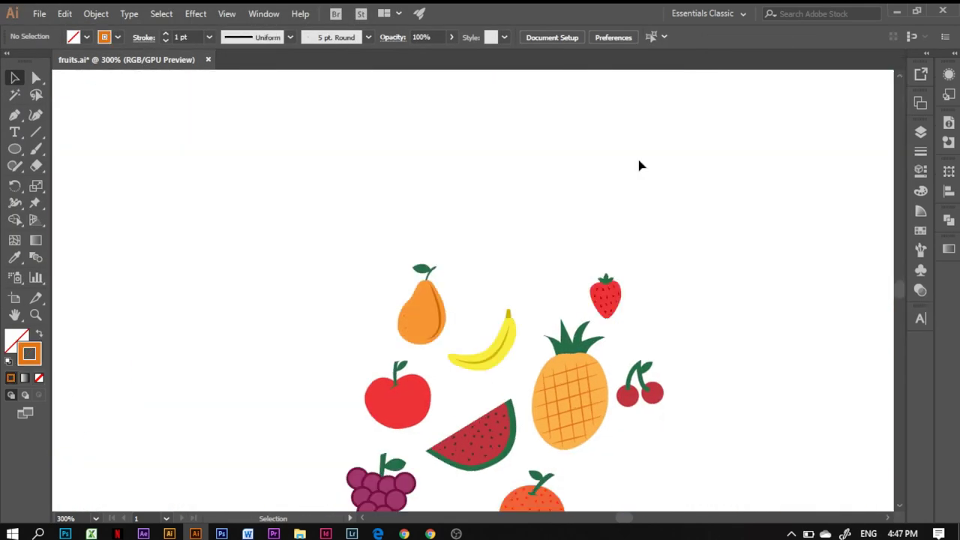
left_click(922, 131)
key("ctrl+0")
- Draw an artboard-sized rectangle and give it an orange fill
left_click(14, 143)
left_click_drag(345, 224, 625, 423)
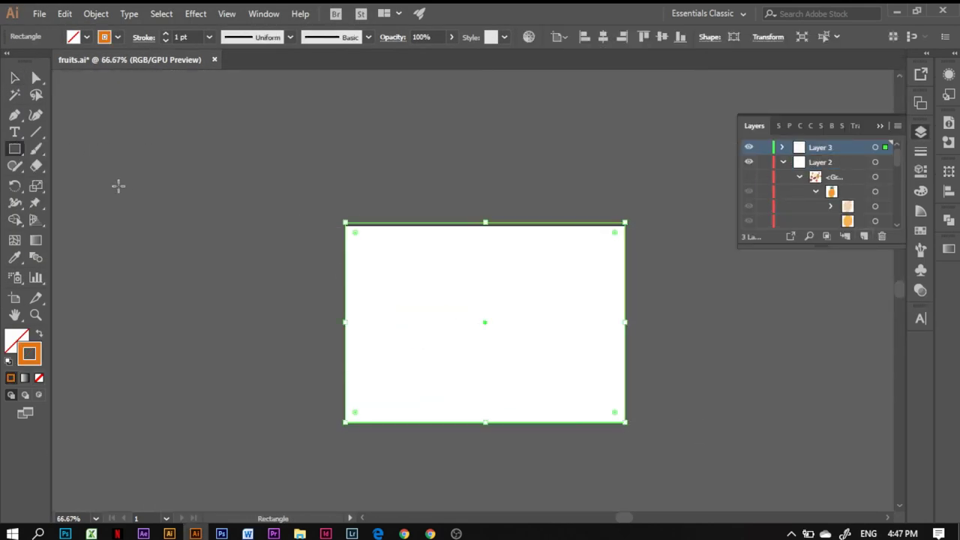
key("shift+x")
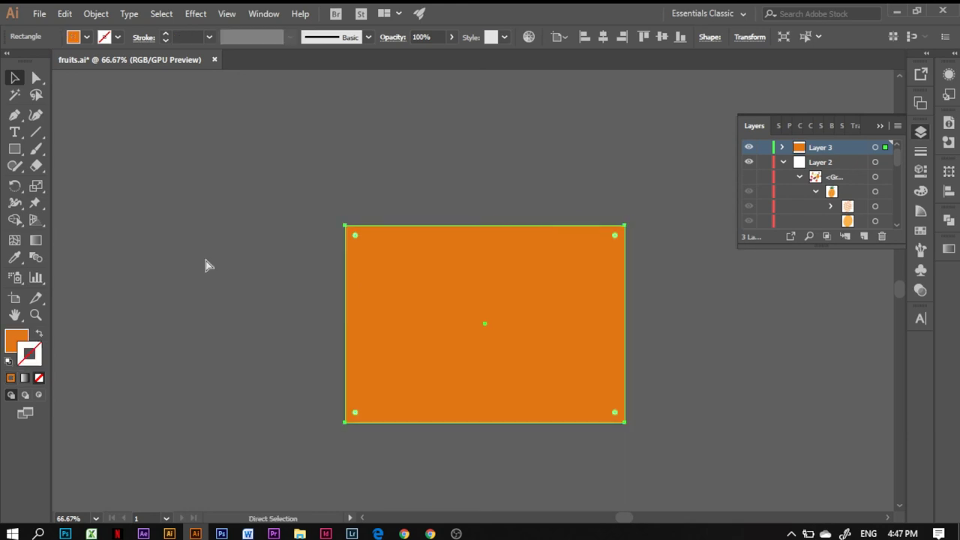
left_click(87, 36)
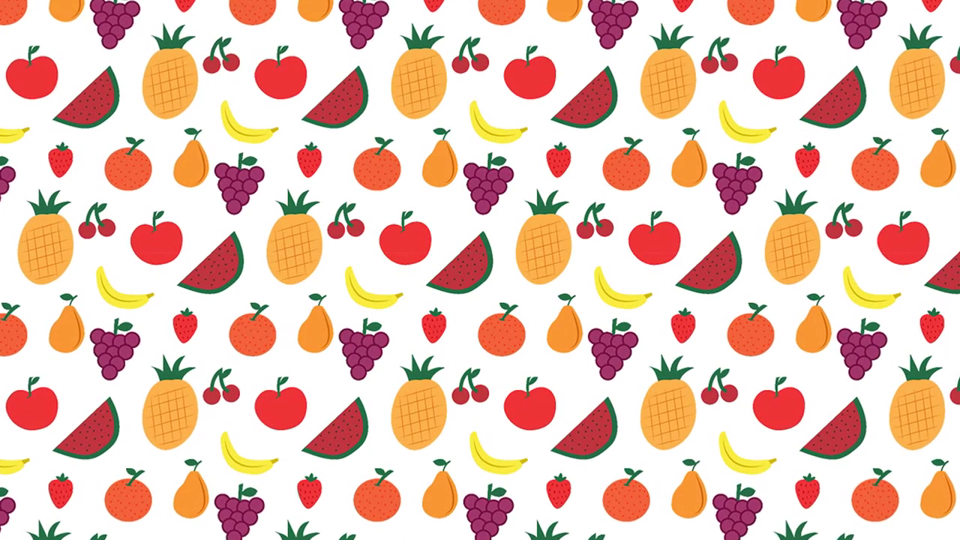